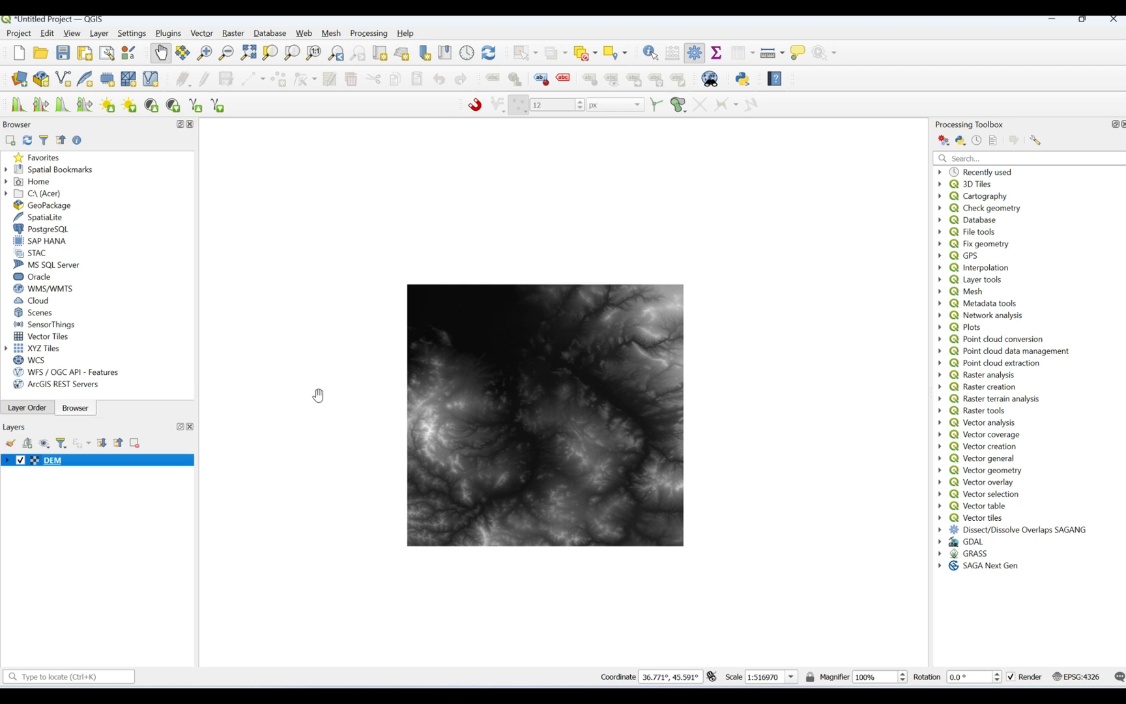
# Step: Check the coordinate reference system assigned to the DEM layer in its source properties
pyautogui.rightClick(60, 463)
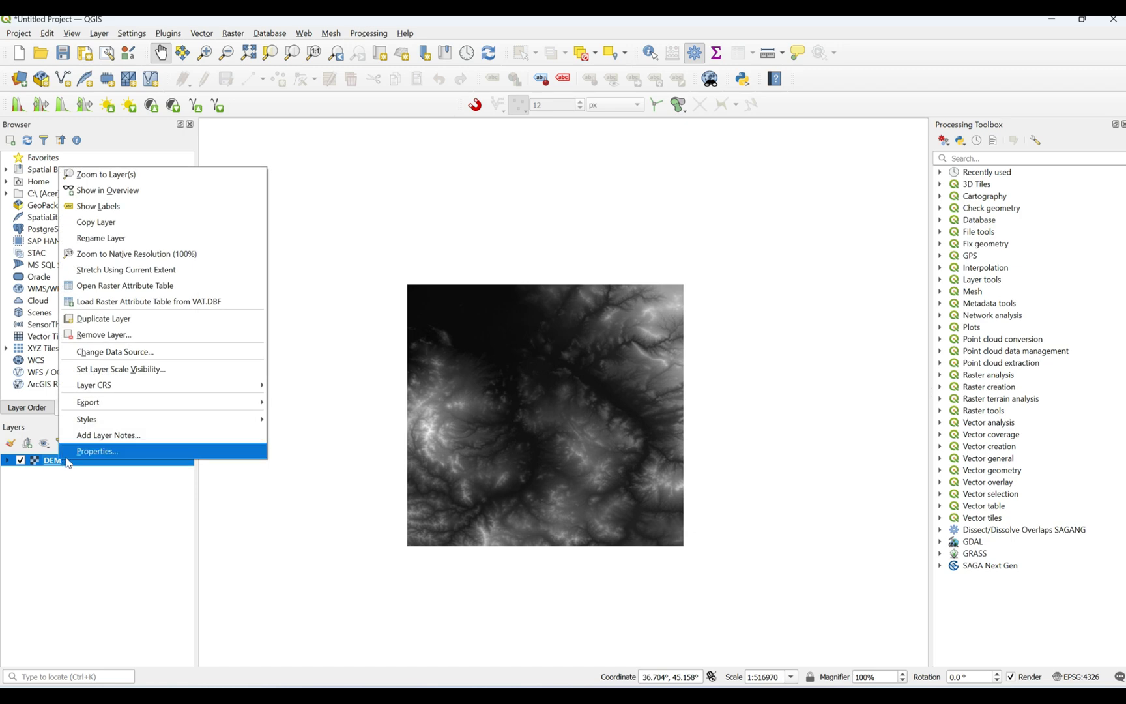
pyautogui.click(76, 448)
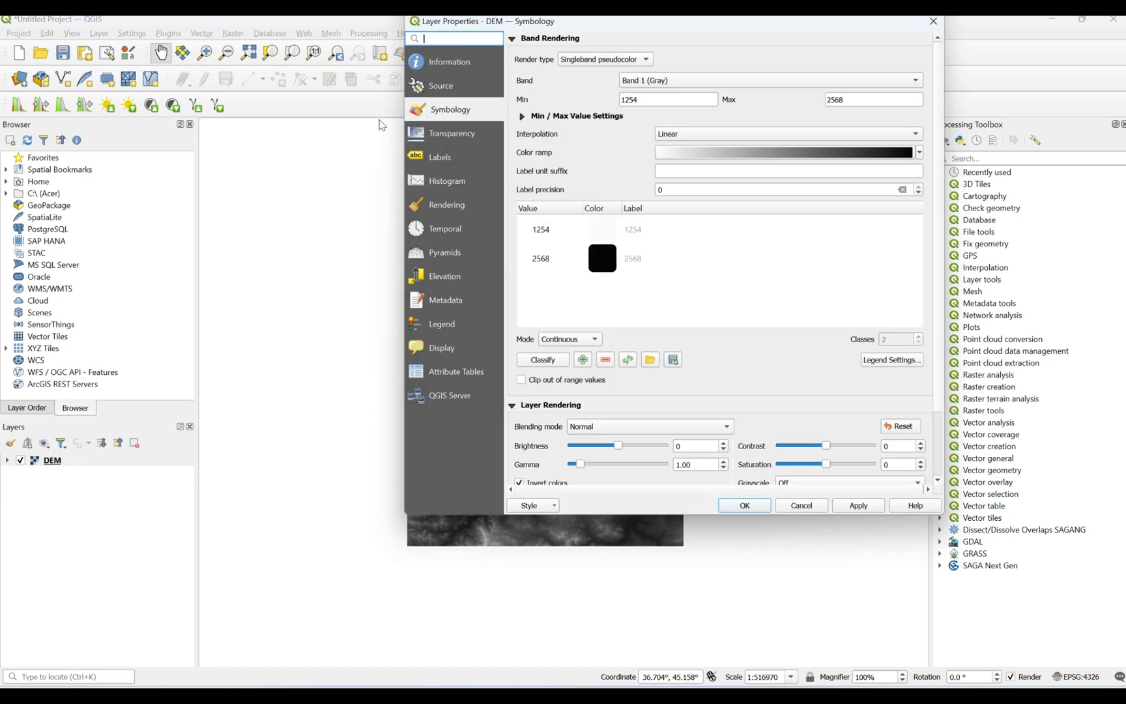
pyautogui.click(449, 85)
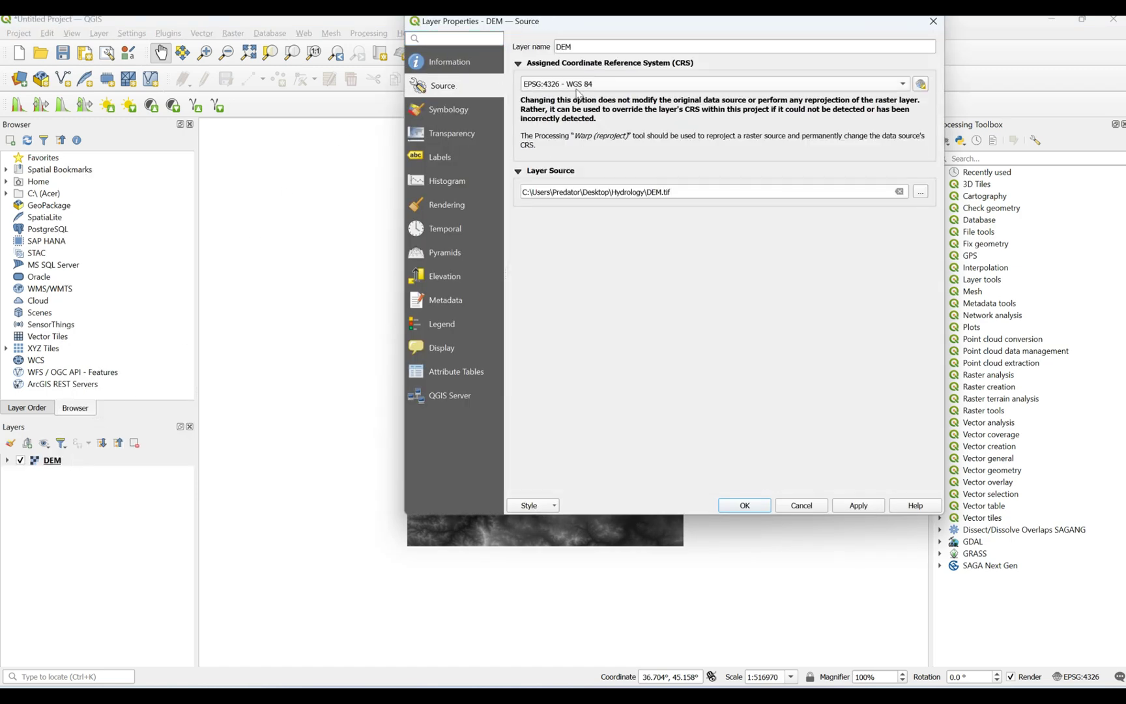
pyautogui.moveTo(651, 91)
pyautogui.click(802, 506)
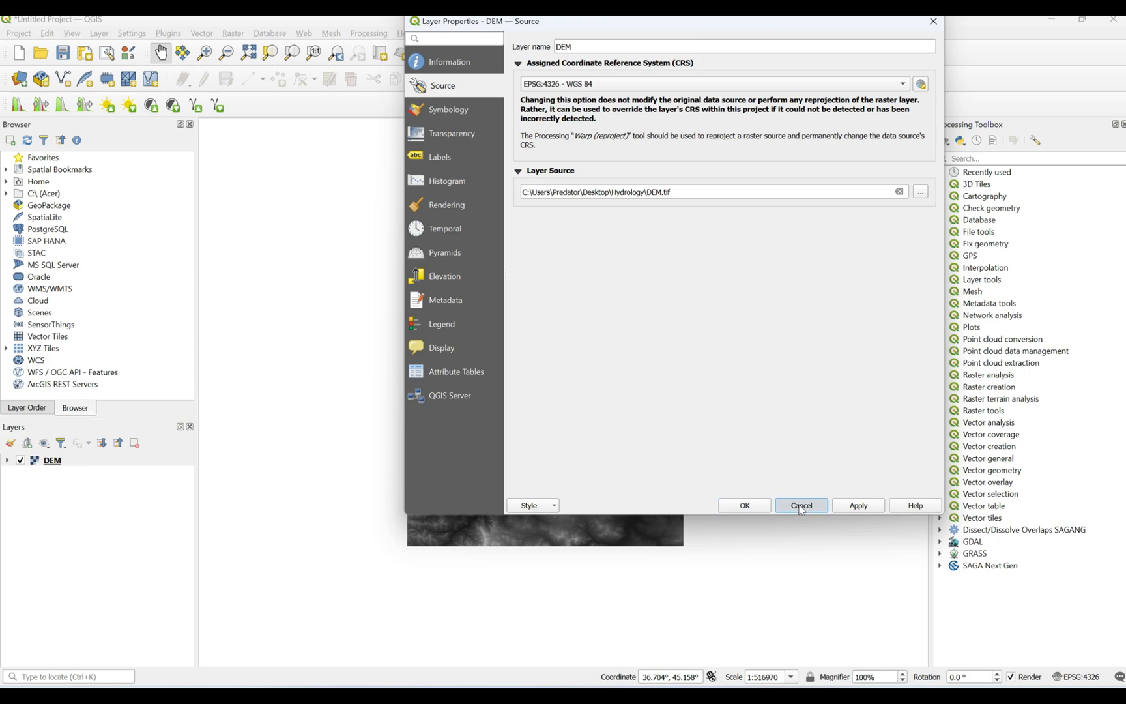
# Step: Start the Warp (Reproject) tool on the DEM layer and choose Predefined CRS for its target coordinate system
pyautogui.click(232, 36)
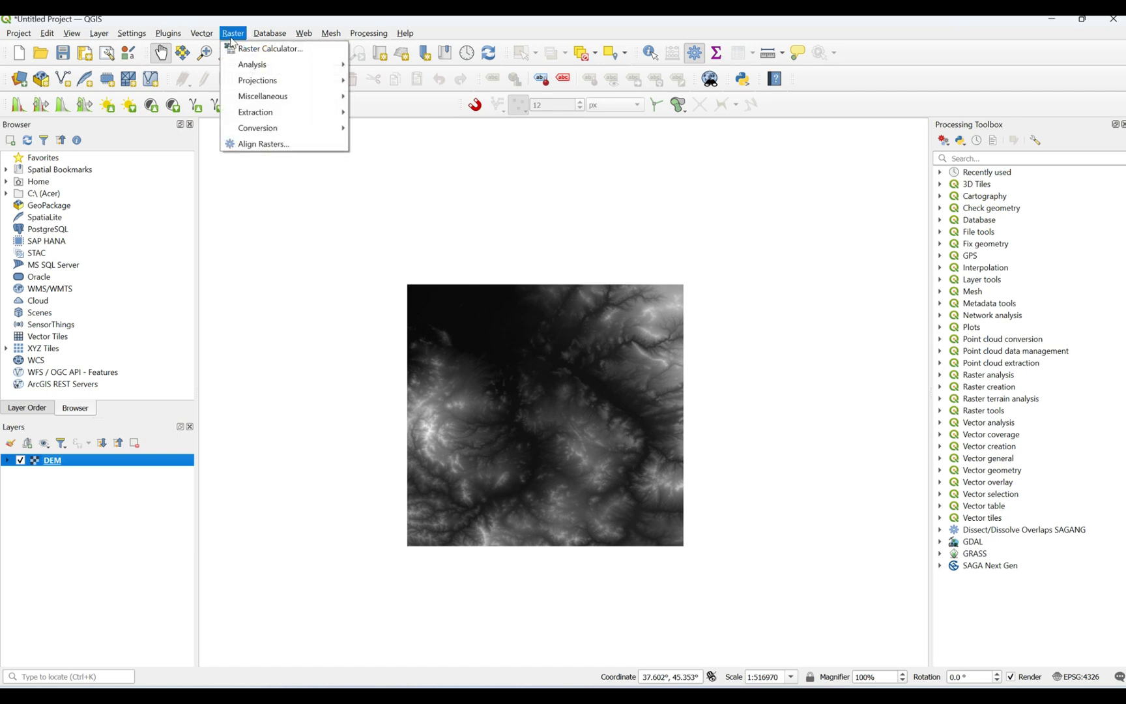
pyautogui.moveTo(271, 81)
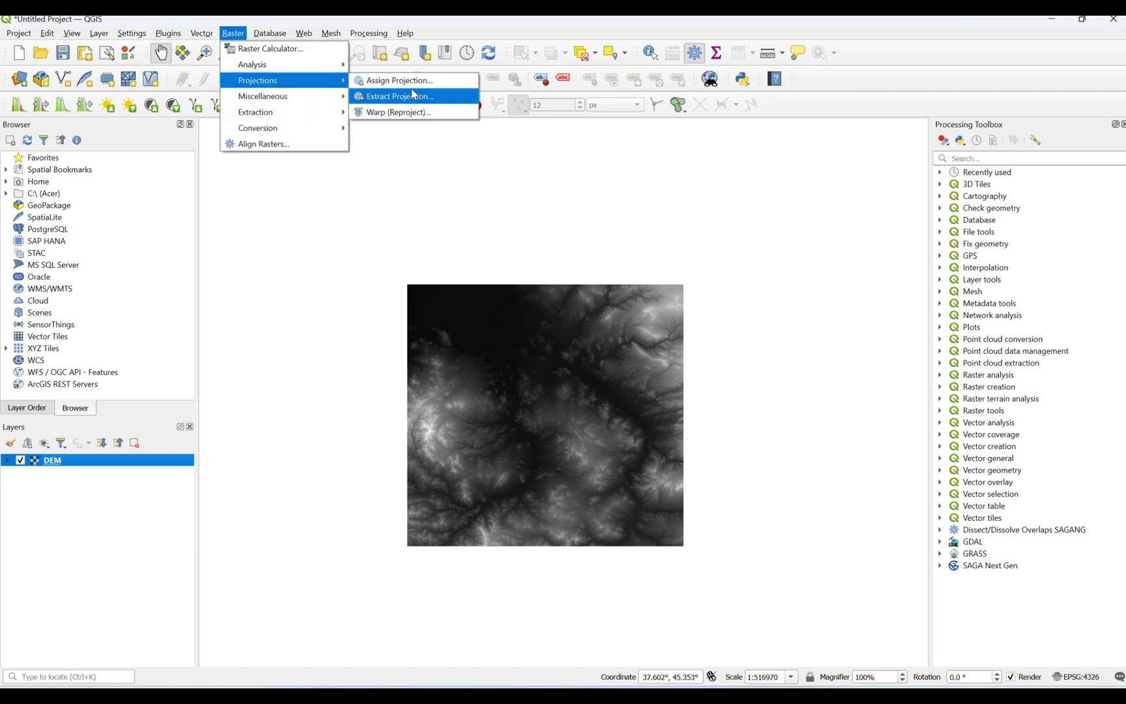
pyautogui.click(395, 115)
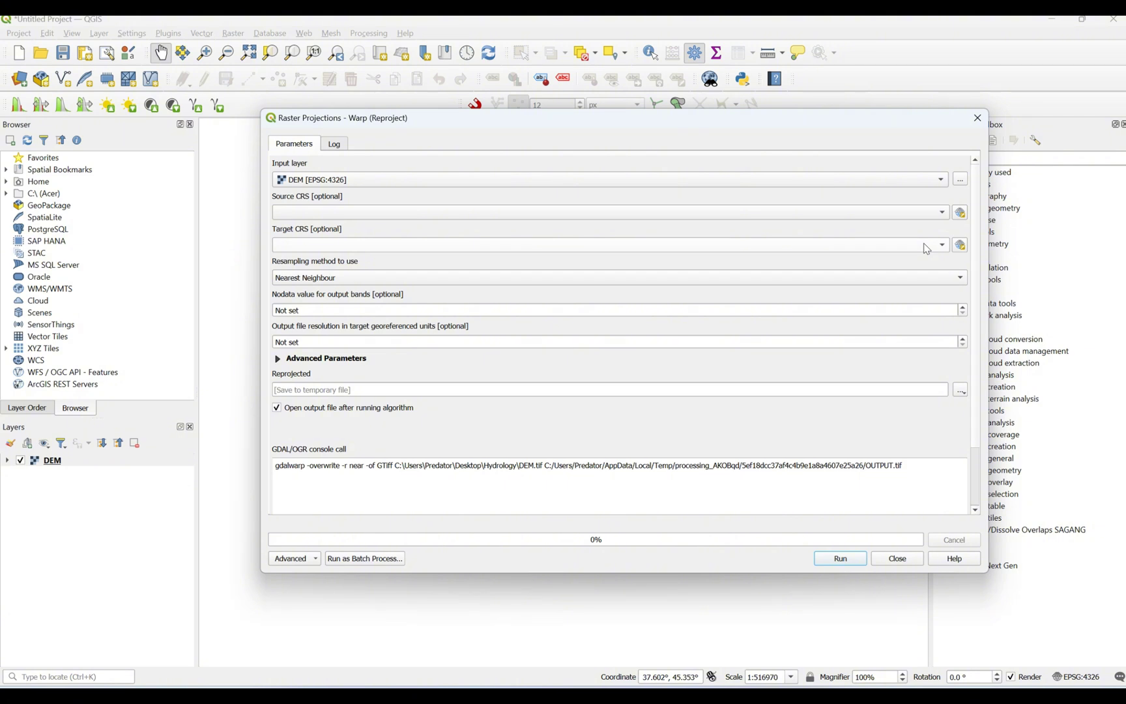
pyautogui.click(959, 246)
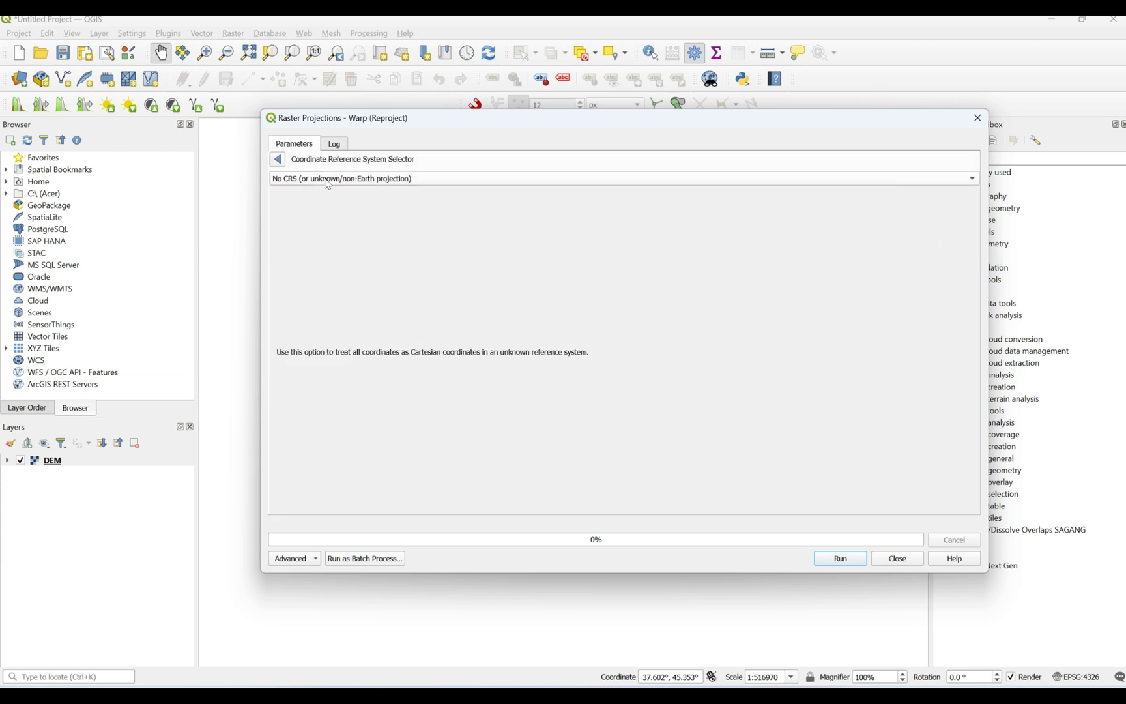
pyautogui.click(328, 181)
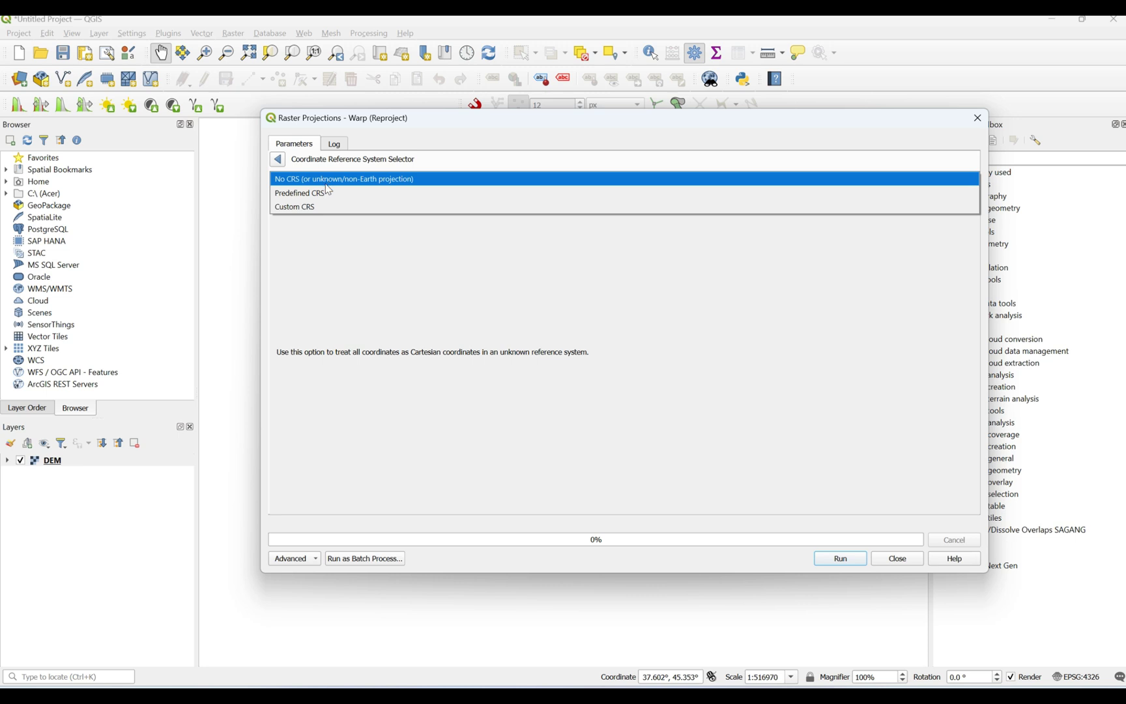
pyautogui.click(325, 193)
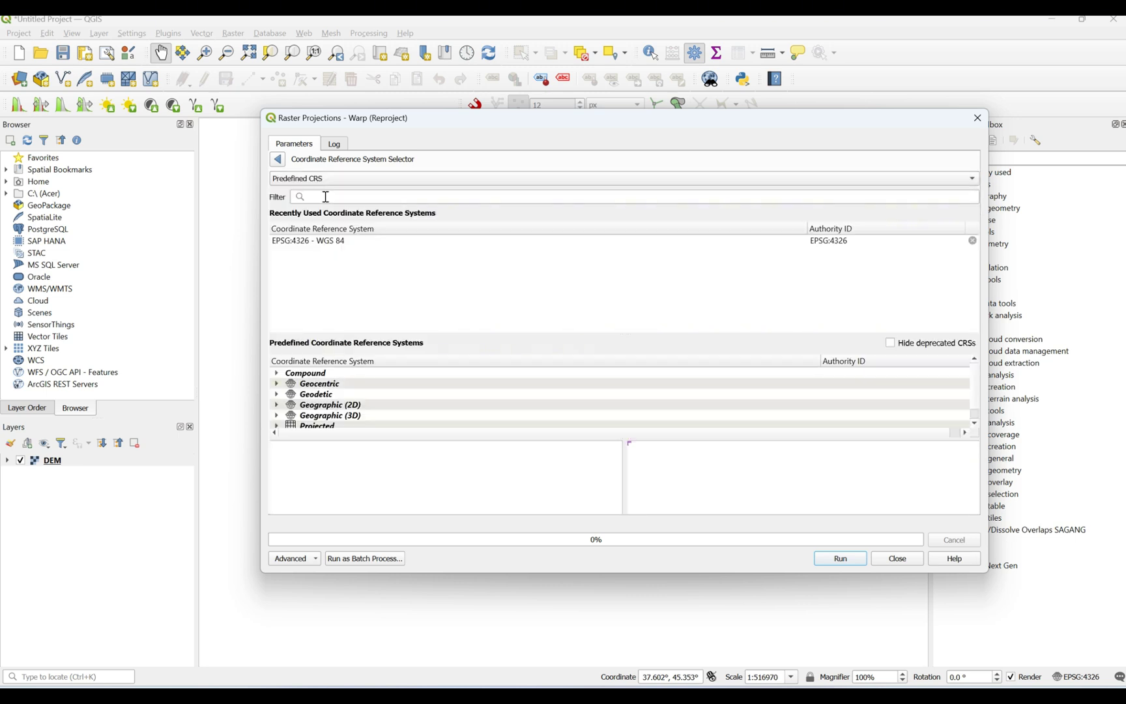
# Step: Filter the target systems by 38n, select WGS 84 / UTM zone 38N, and close the reprojection tool without running it
pyautogui.click(328, 199)
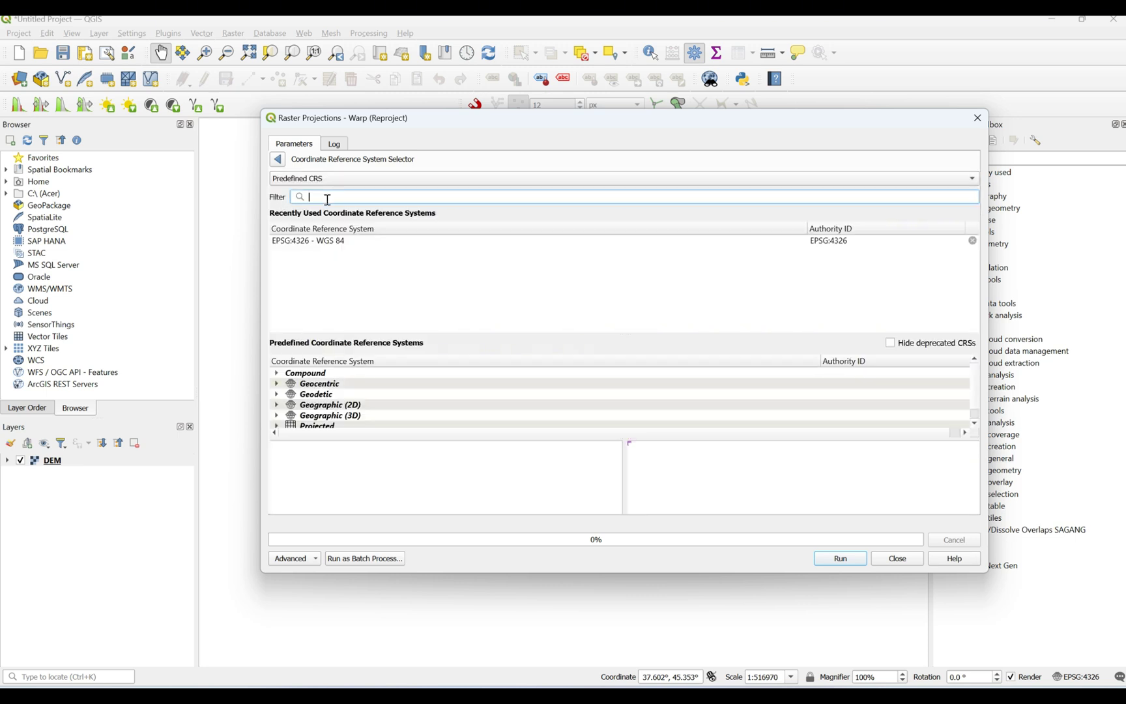
pyautogui.write('38')
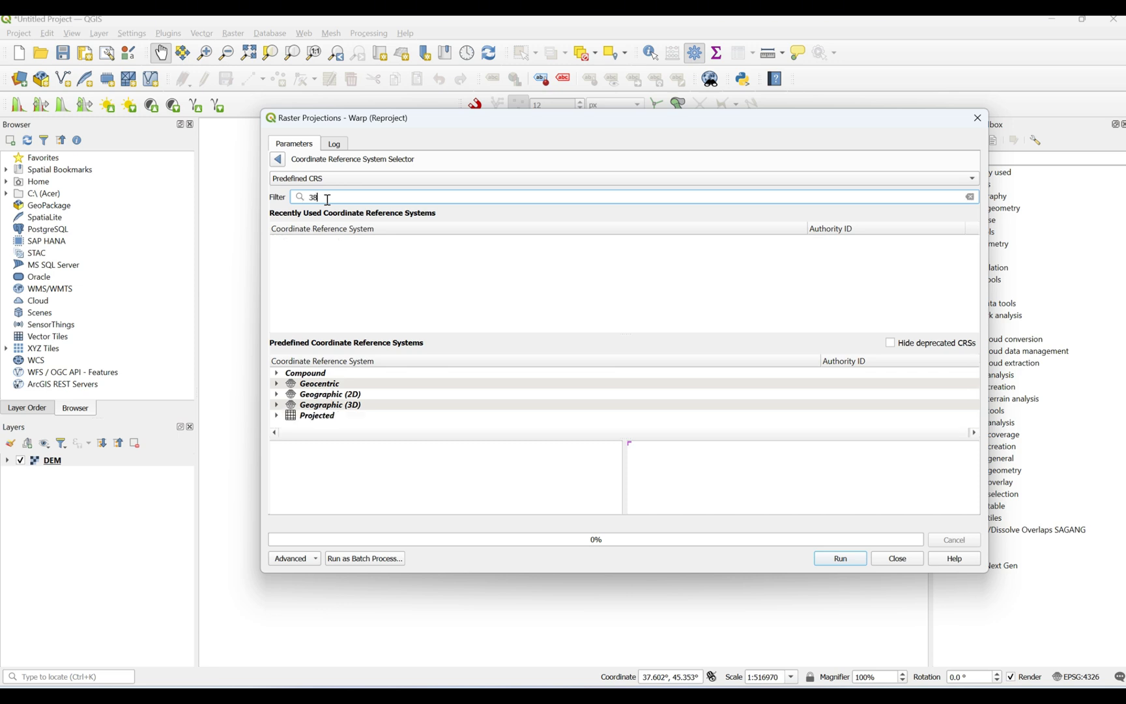
pyautogui.write('n')
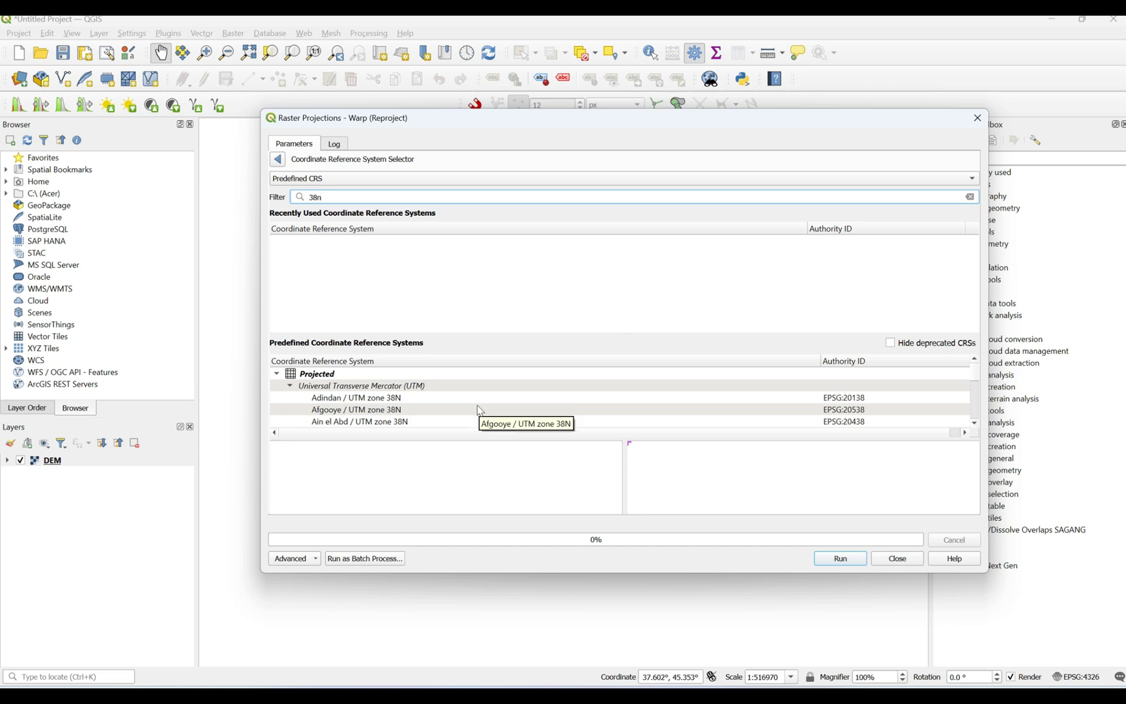
pyautogui.scroll(-1, 475, 407)
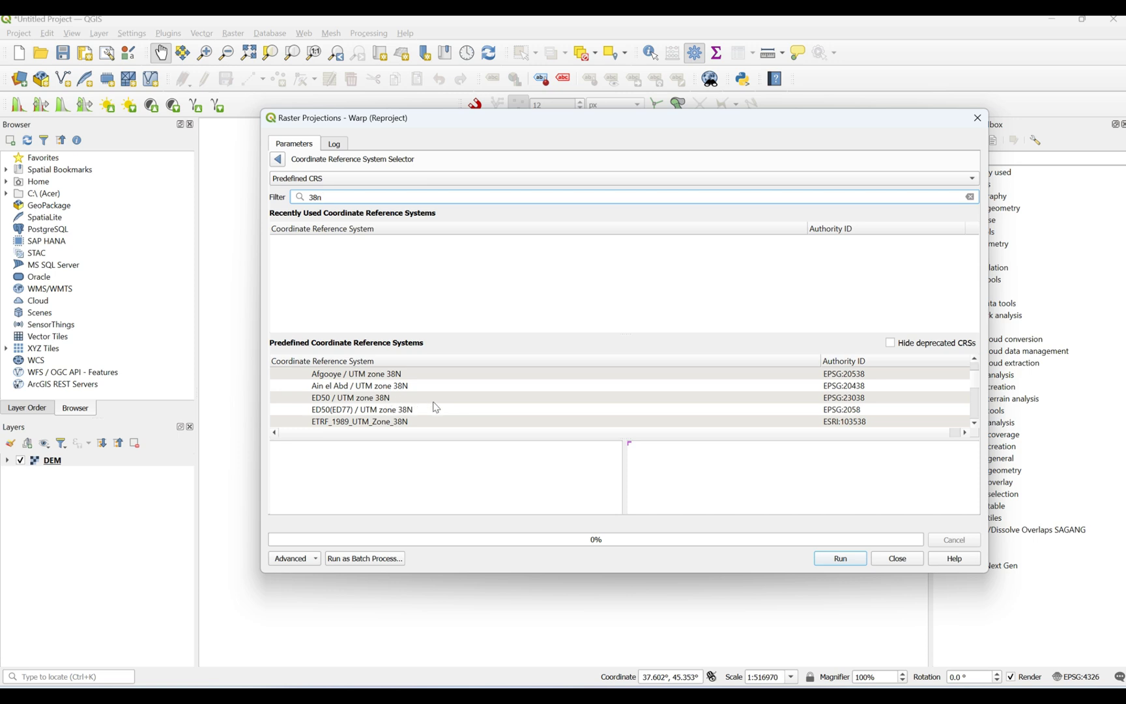
pyautogui.scroll(-1, 436, 407)
pyautogui.scroll(-1, 436, 407)
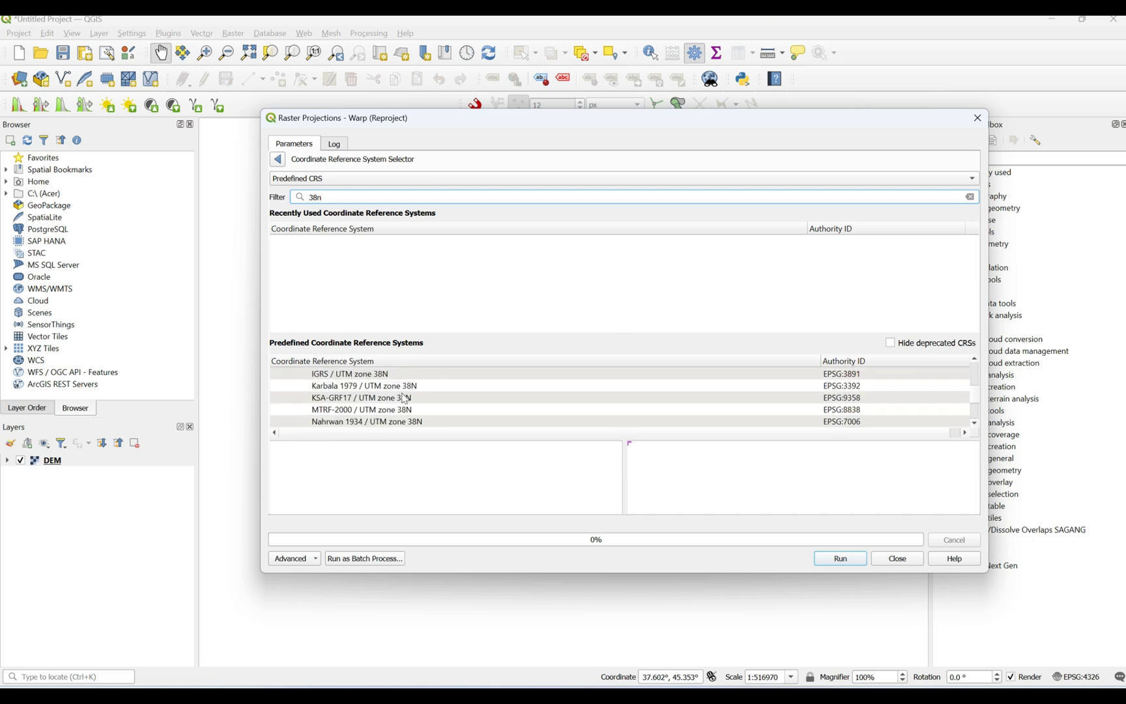
pyautogui.scroll(-2, 391, 400)
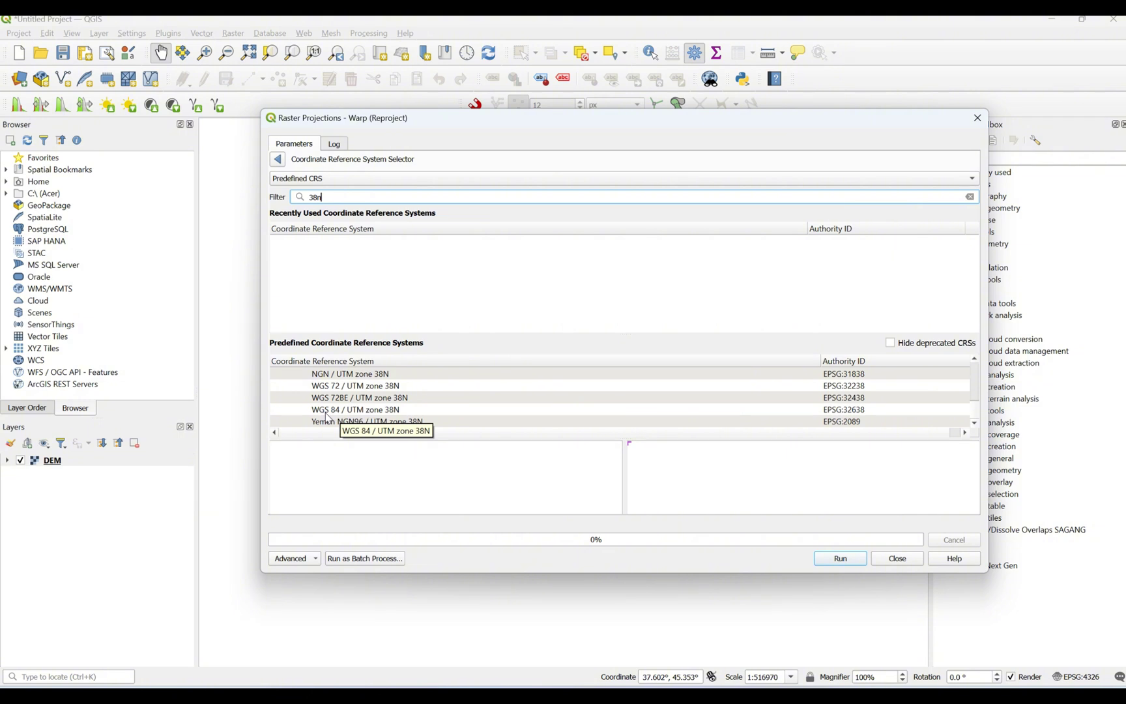
pyautogui.click(337, 412)
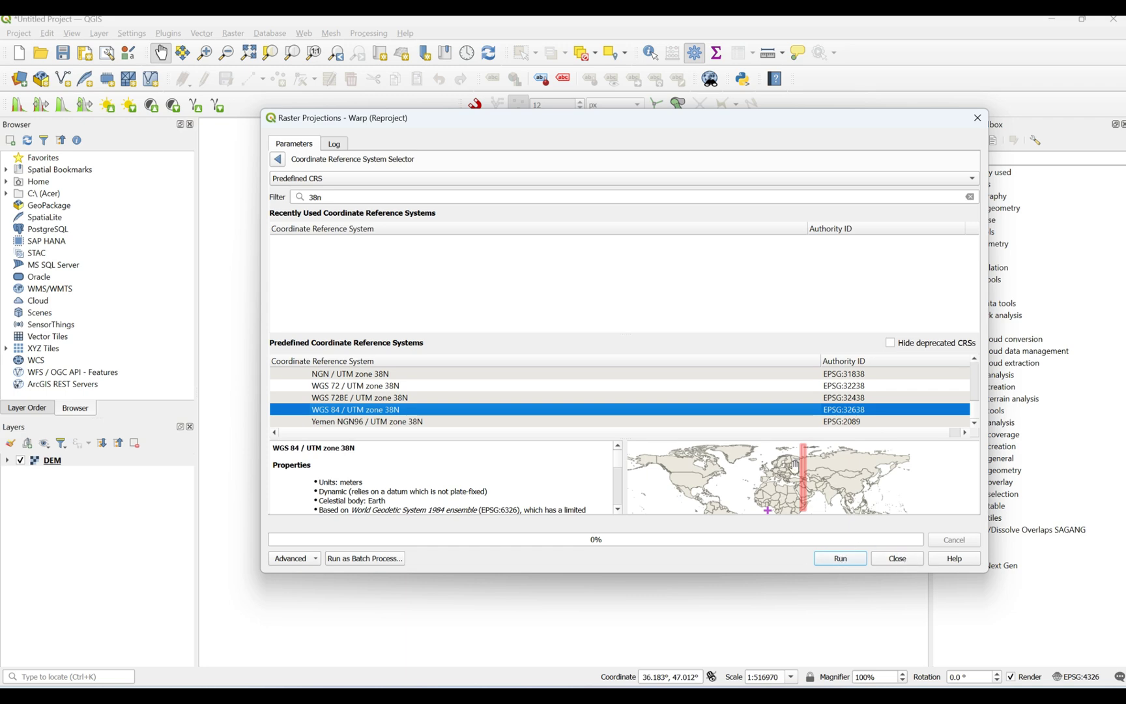
pyautogui.click(911, 566)
pyautogui.moveTo(518, 472); pyautogui.dragTo(514, 417)
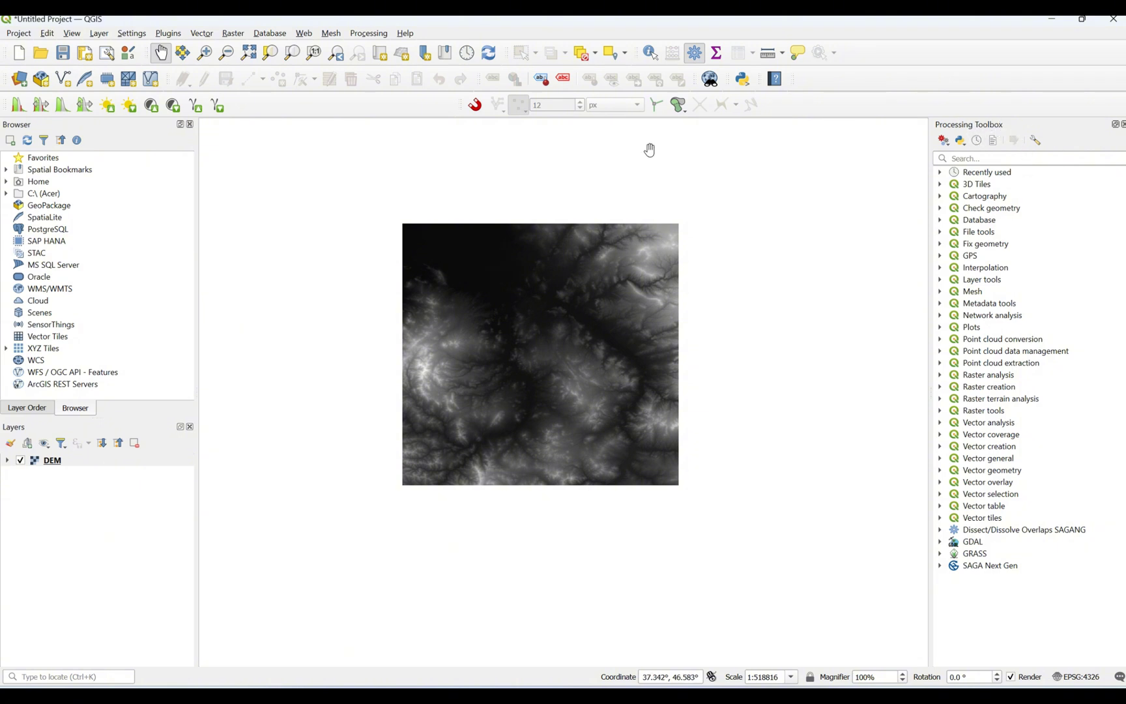
pyautogui.click(363, 34)
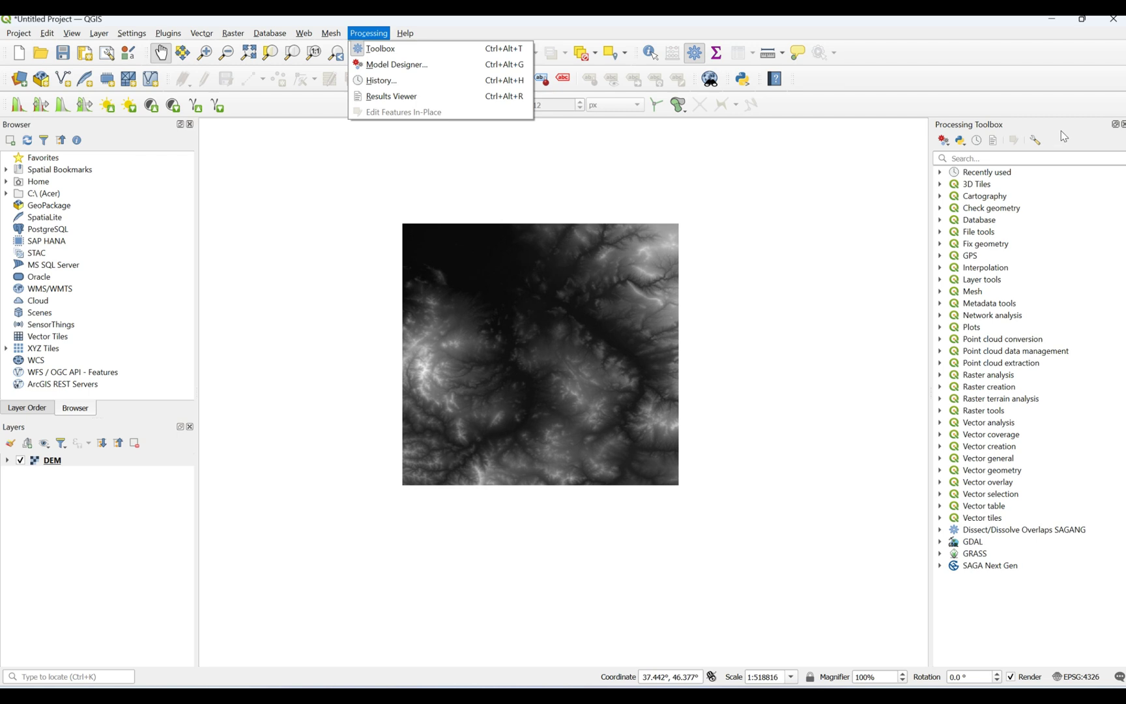
pyautogui.moveTo(1058, 500); pyautogui.dragTo(855, 447)
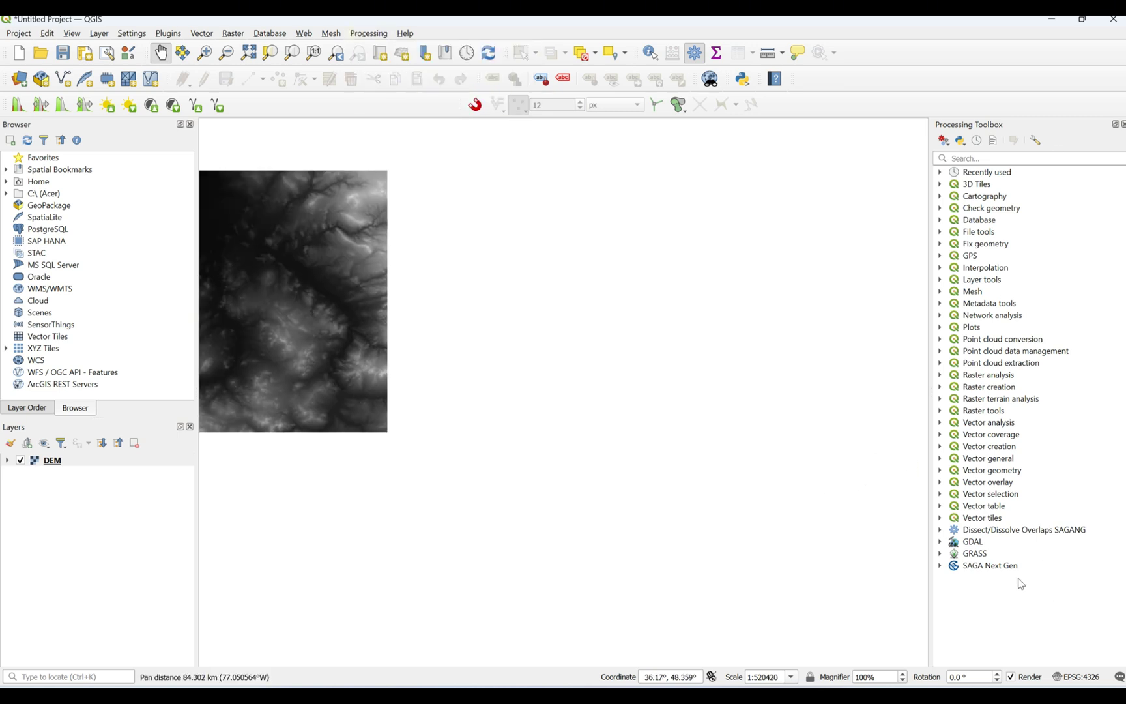
pyautogui.moveTo(329, 229); pyautogui.dragTo(641, 235)
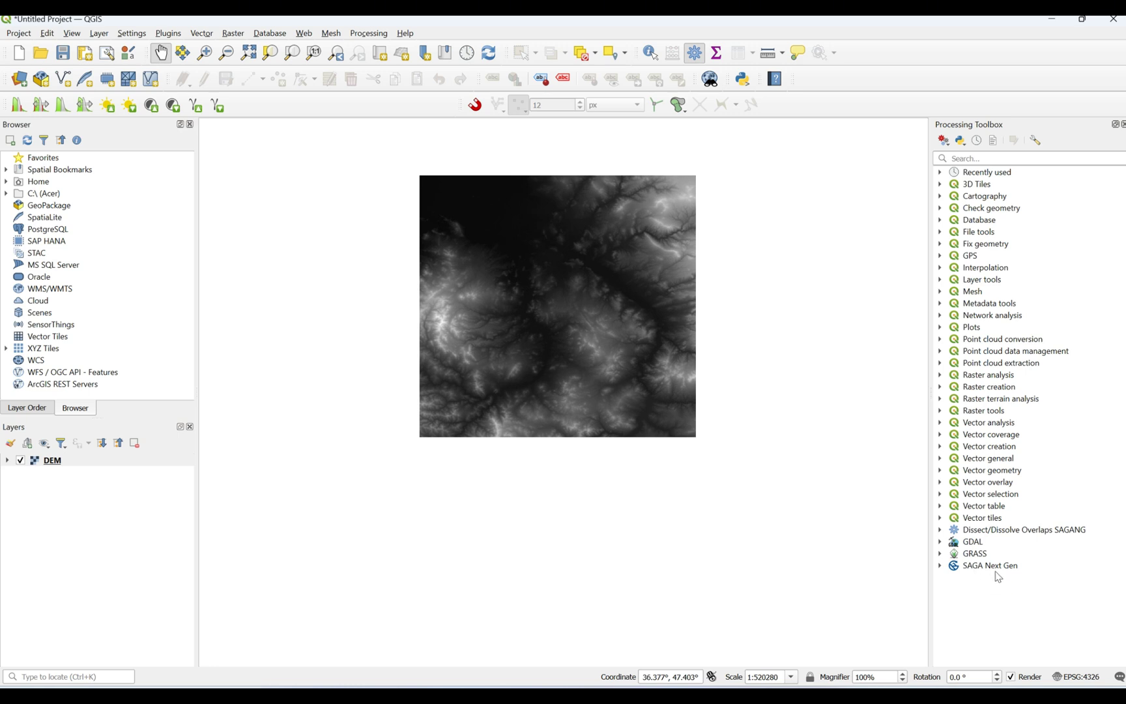
# Step: Open the Fill sinks (wang & liu) tool from SAGA Next Gen's Terrain Analysis - Hydrology group
pyautogui.click(940, 565)
pyautogui.scroll(-6, 975, 463)
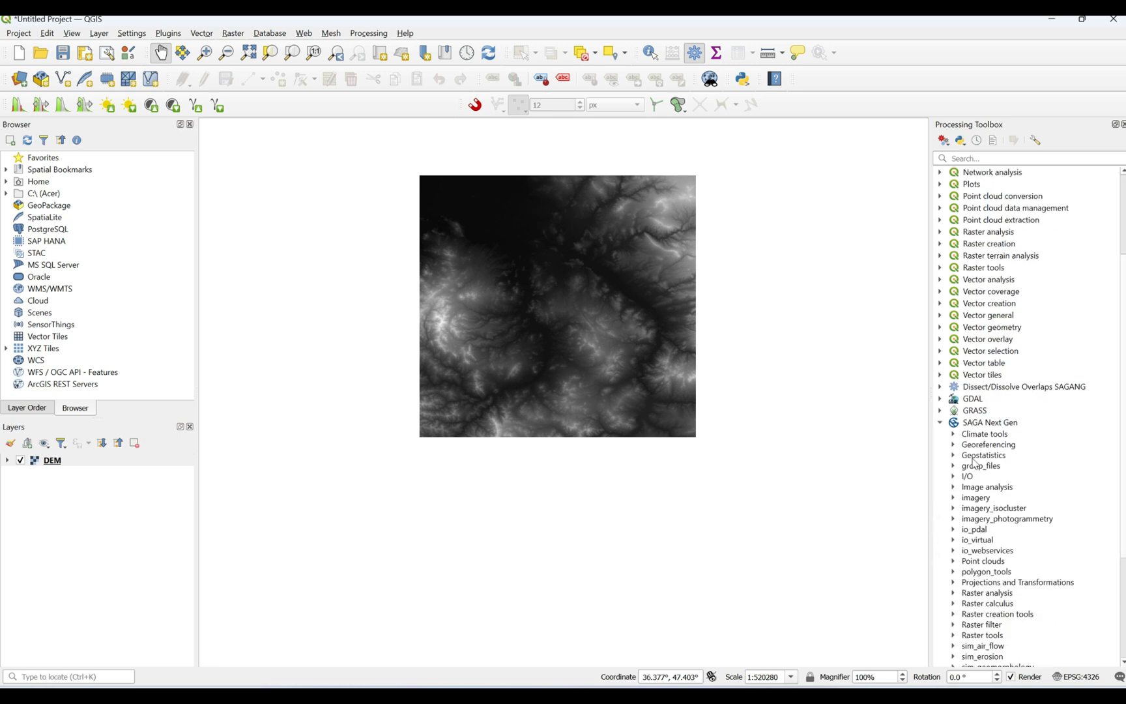
pyautogui.scroll(-2, 975, 464)
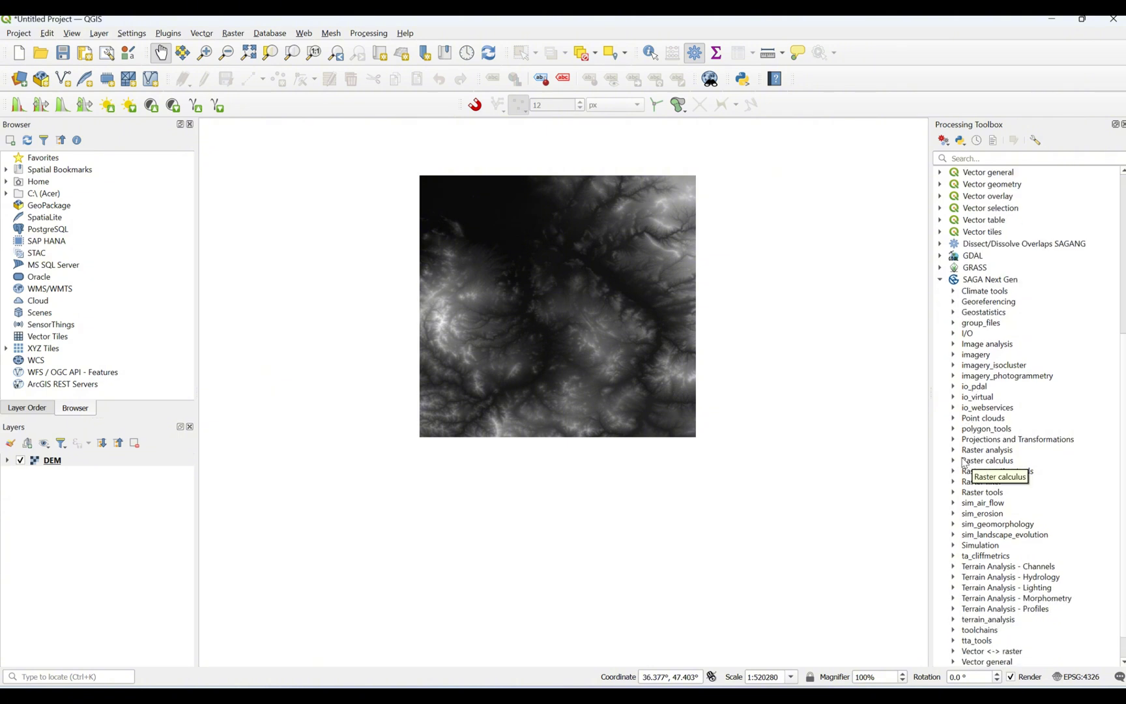
pyautogui.scroll(-1, 965, 463)
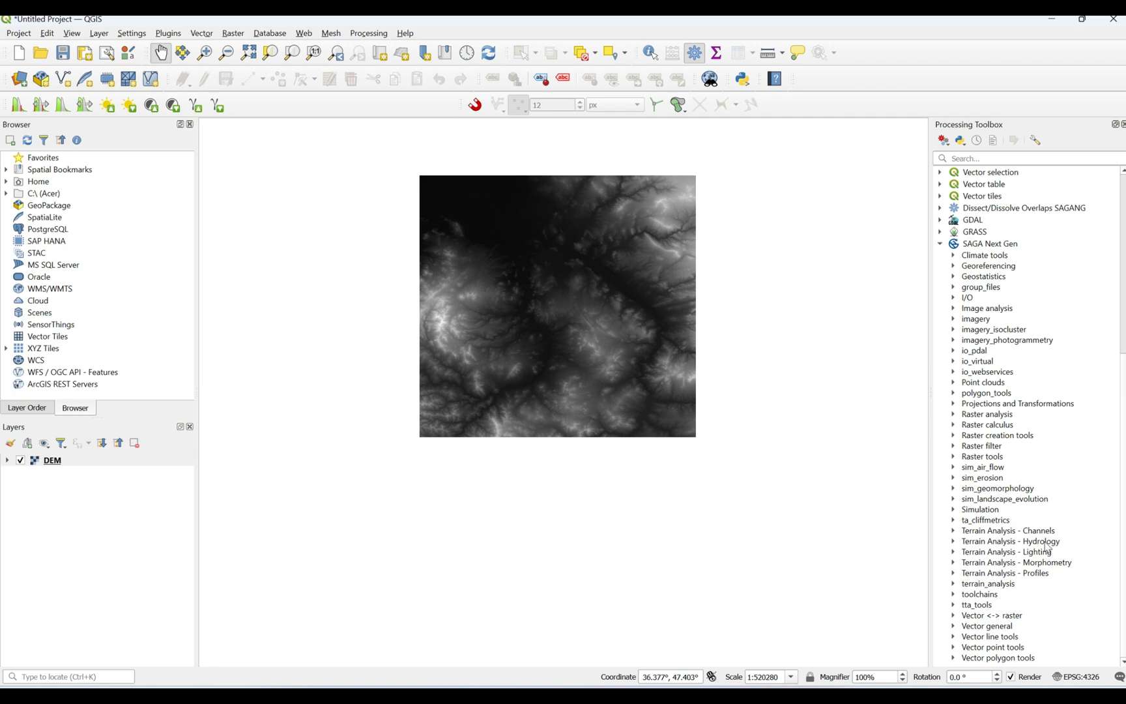
pyautogui.click(954, 543)
pyautogui.scroll(-6, 957, 543)
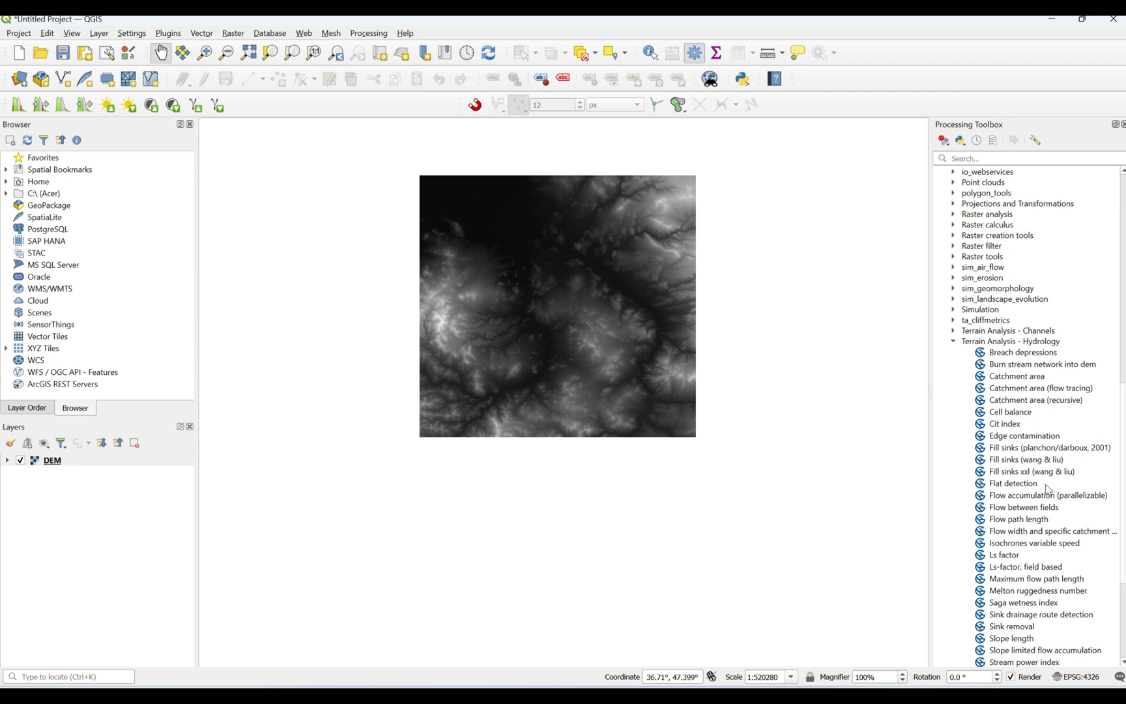
pyautogui.click(1004, 461)
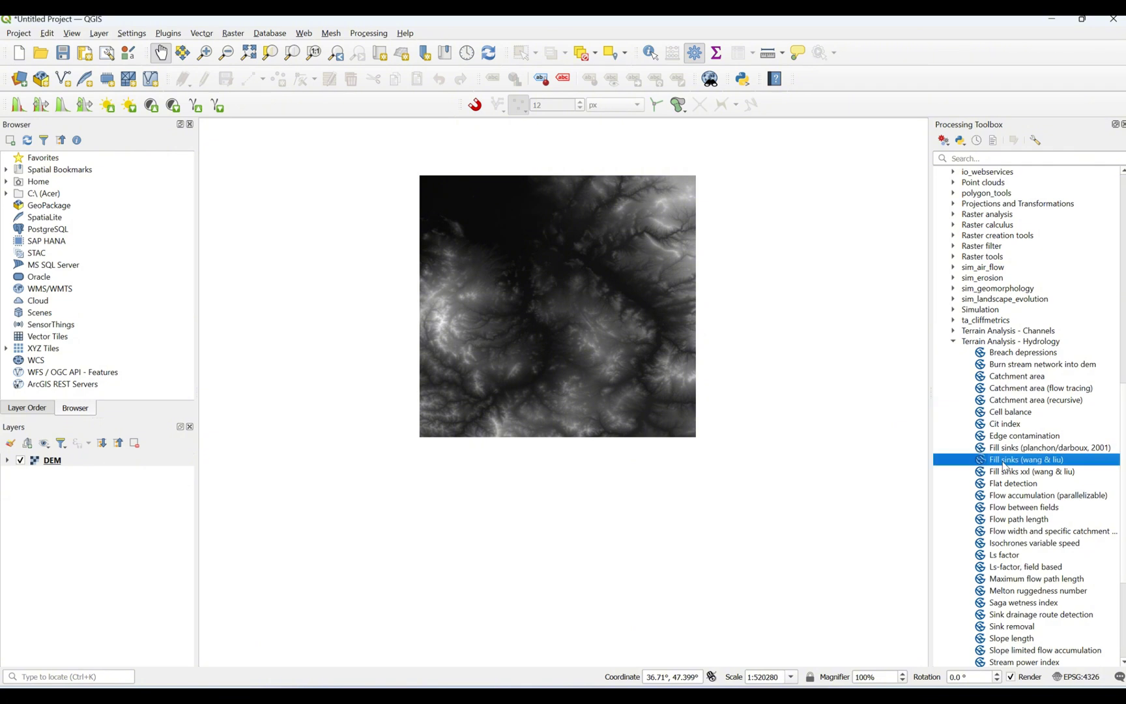
pyautogui.doubleClick(1004, 461)
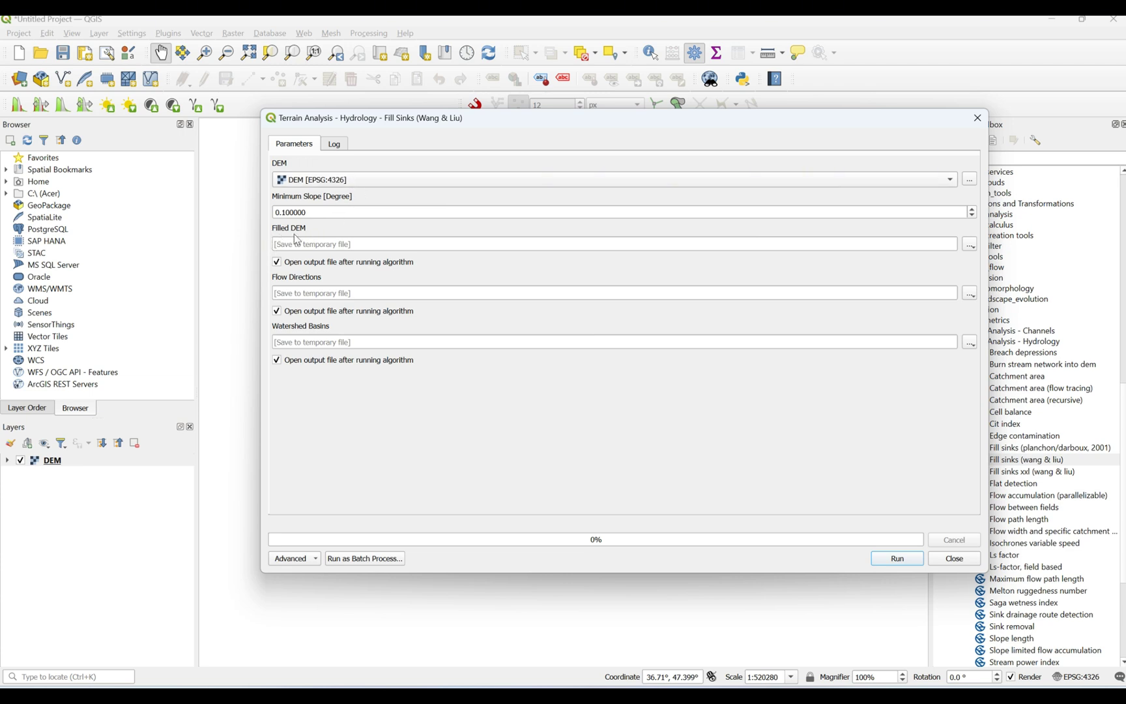
# Step: Choose to save the Filled DEM output to a file, creating and entering a Desktop folder named Watersshade
pyautogui.click(970, 244)
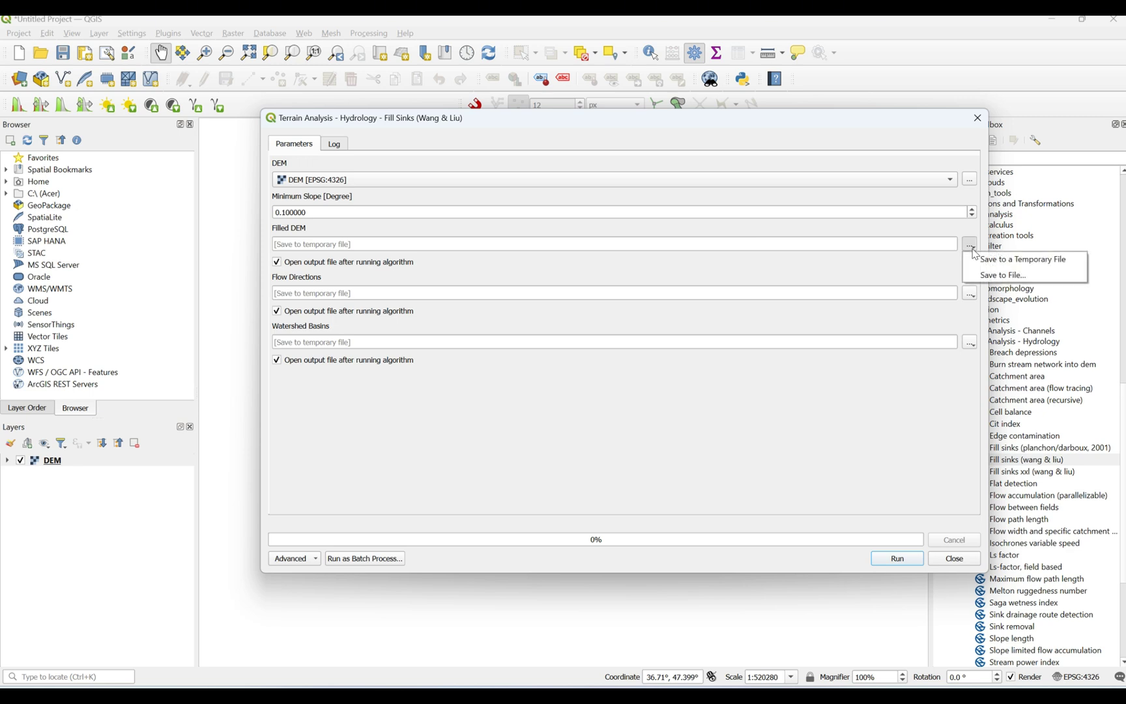
pyautogui.click(1004, 275)
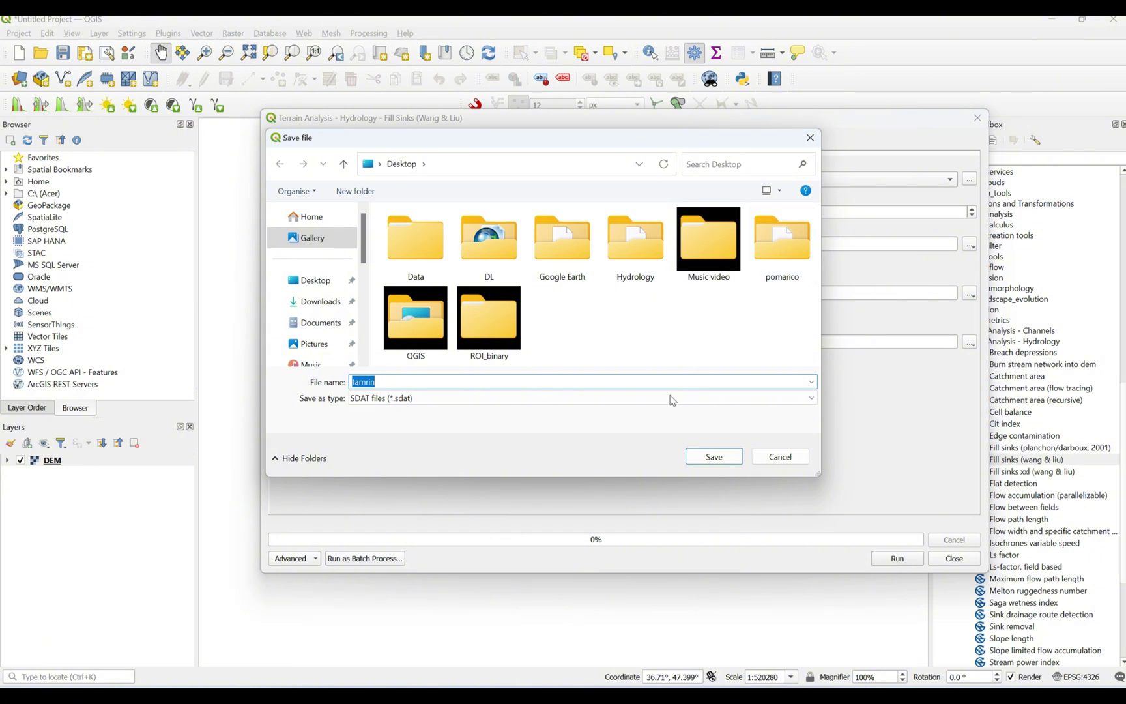
pyautogui.click(365, 194)
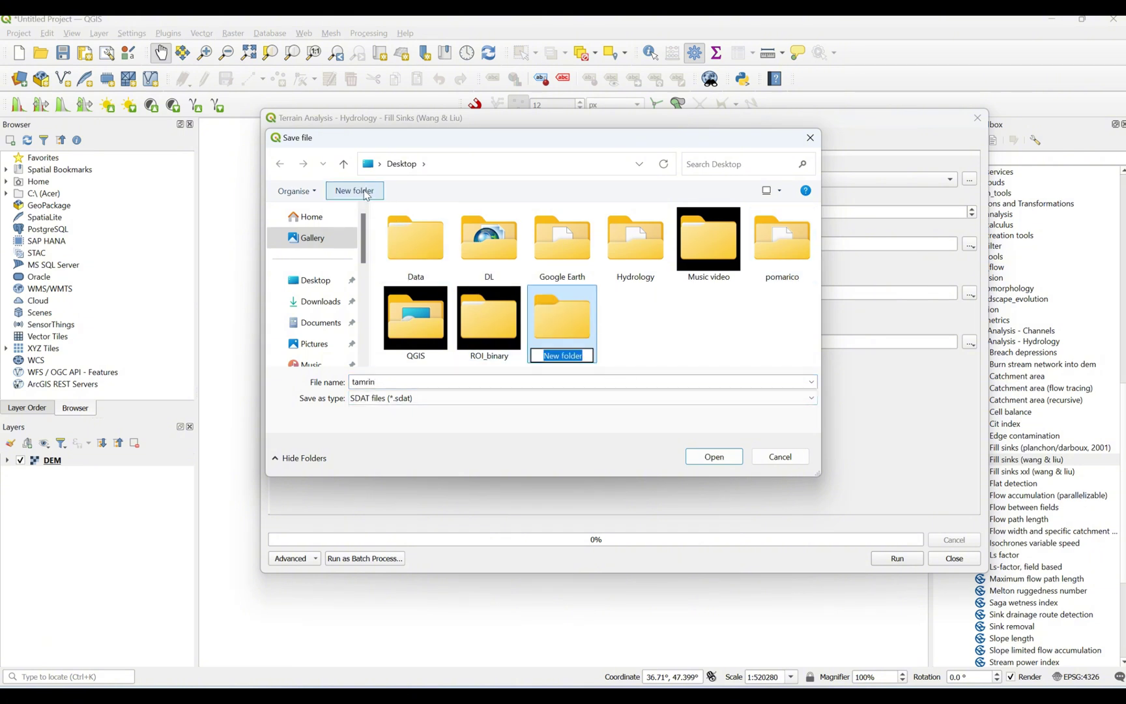
pyautogui.write('Wate')
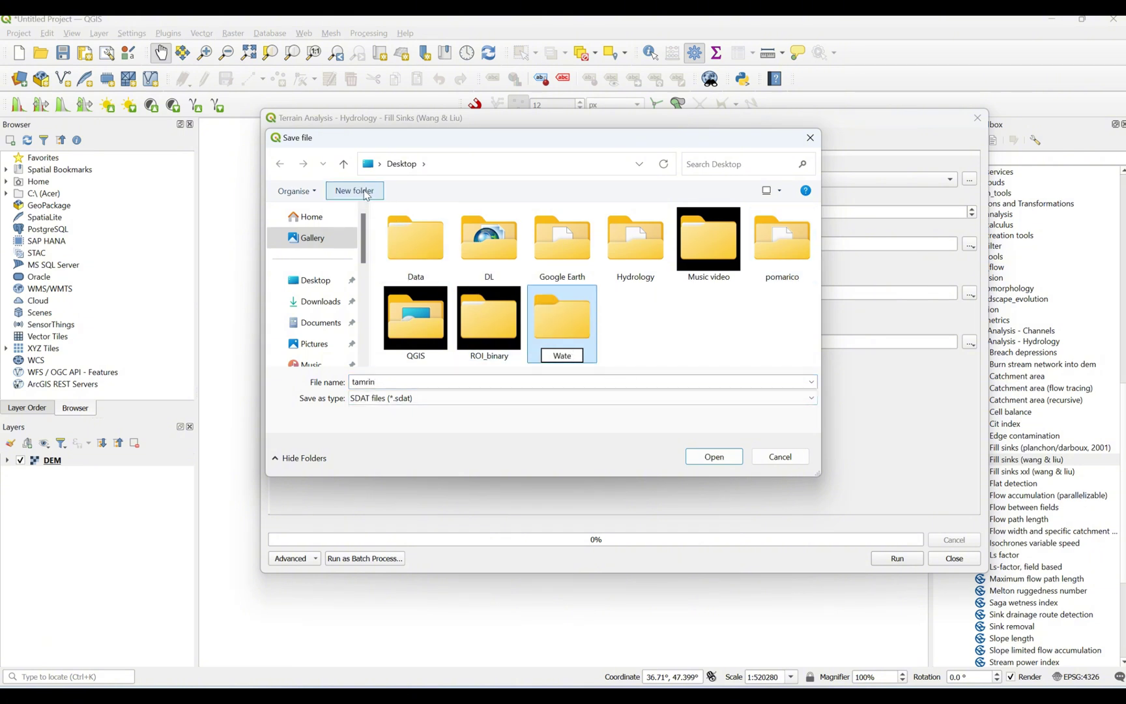
pyautogui.write('rsshade')
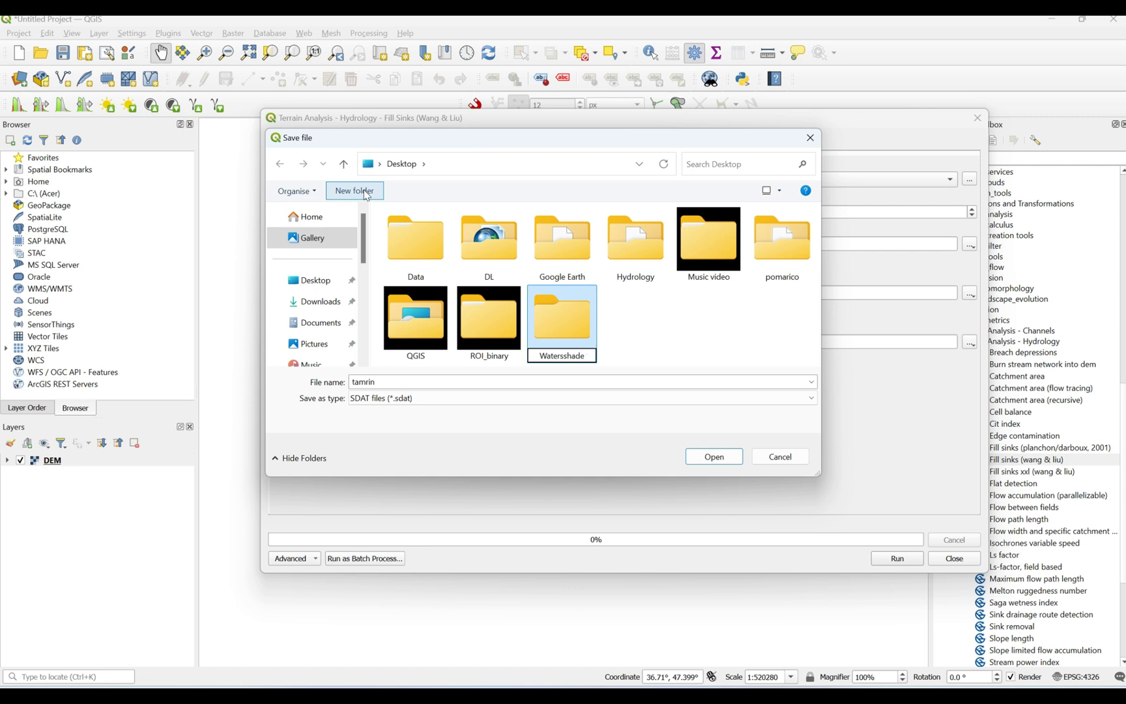
pyautogui.press('Return')
pyautogui.press('Return')
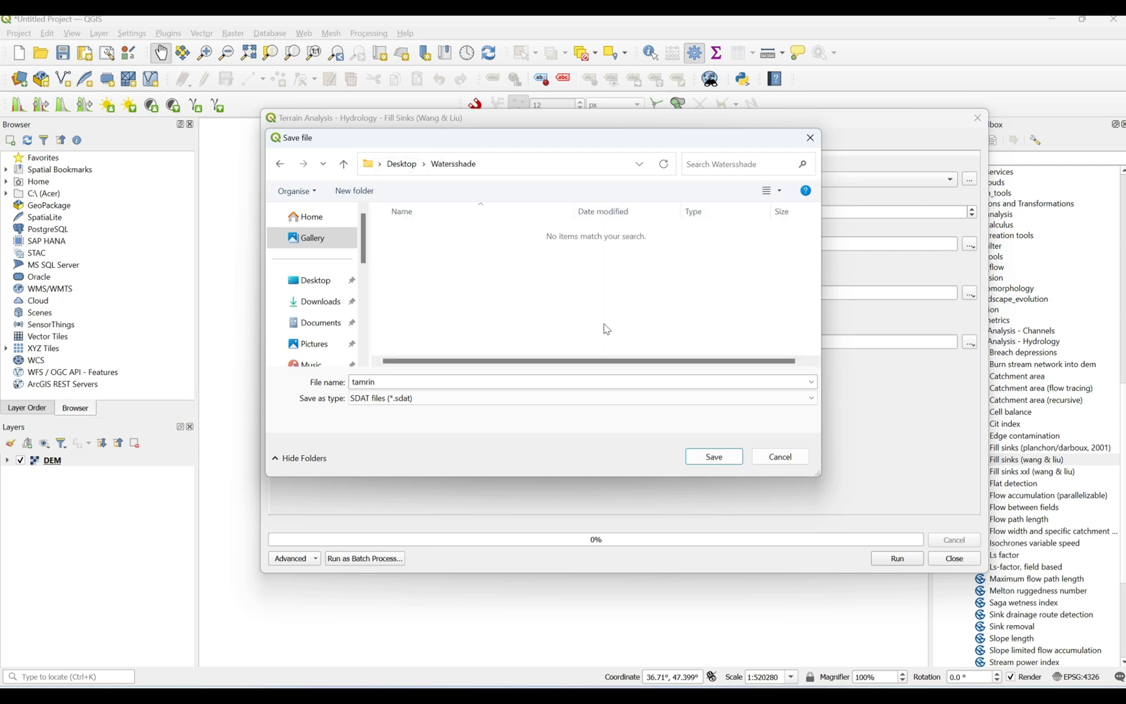
# Step: Name the filled DEM output file Filled DEM and save it as an SDAT file in the Watersshade folder
pyautogui.doubleClick(470, 382)
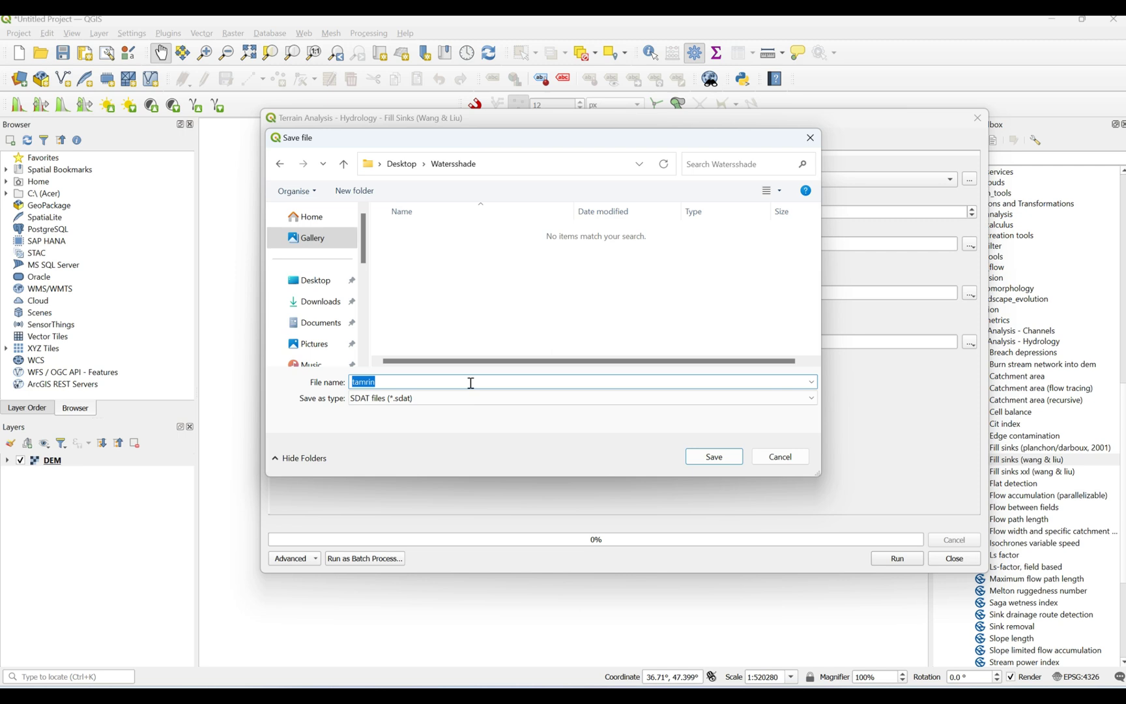
pyautogui.write('FFilled DEM')
pyautogui.click(714, 458)
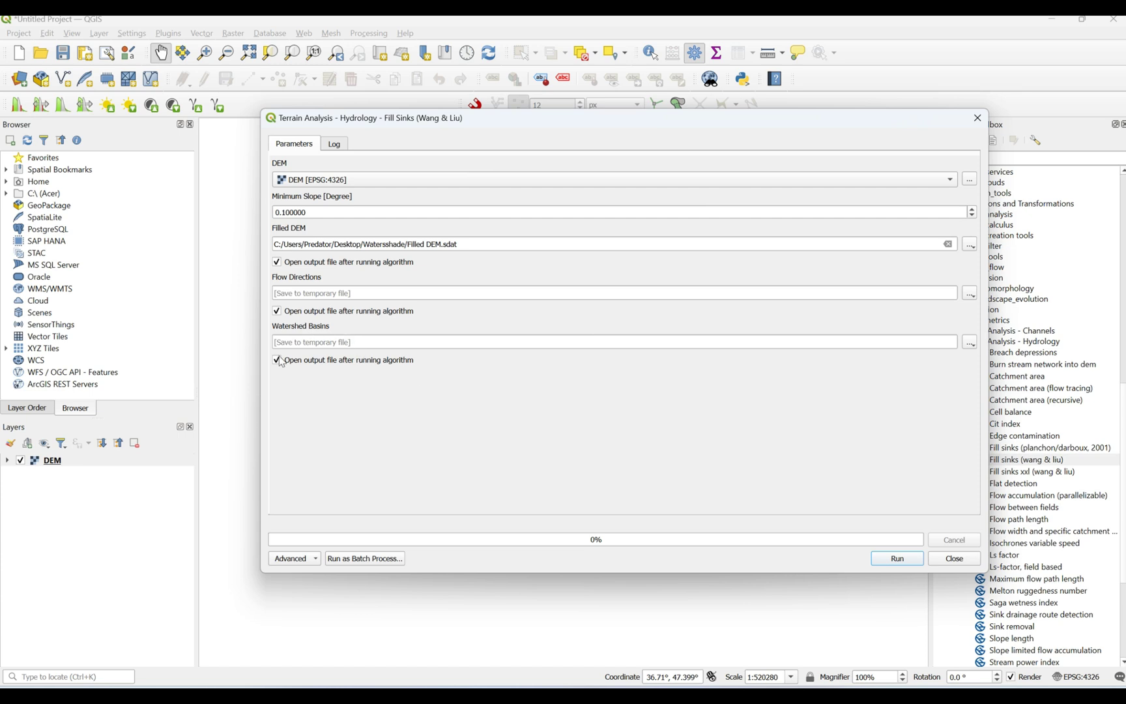
# Step: Run Fill Sinks without opening the Flow Directions and Watershed Basins outputs, and close the tool
pyautogui.click(277, 311)
pyautogui.click(898, 559)
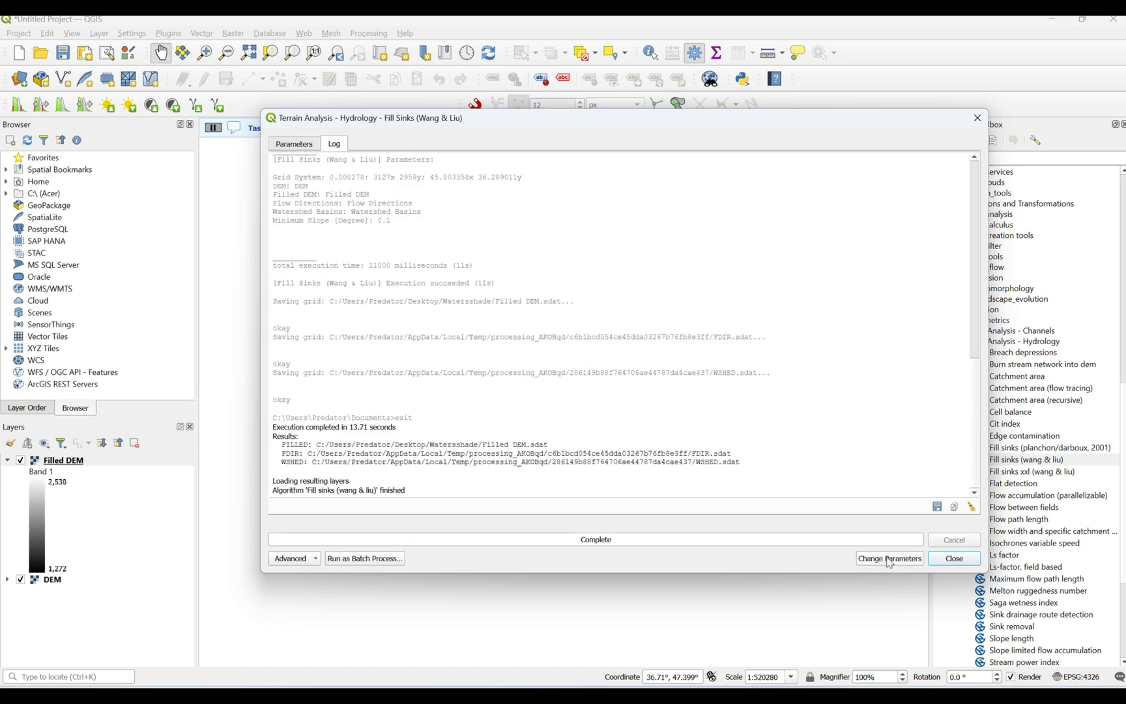
pyautogui.click(956, 559)
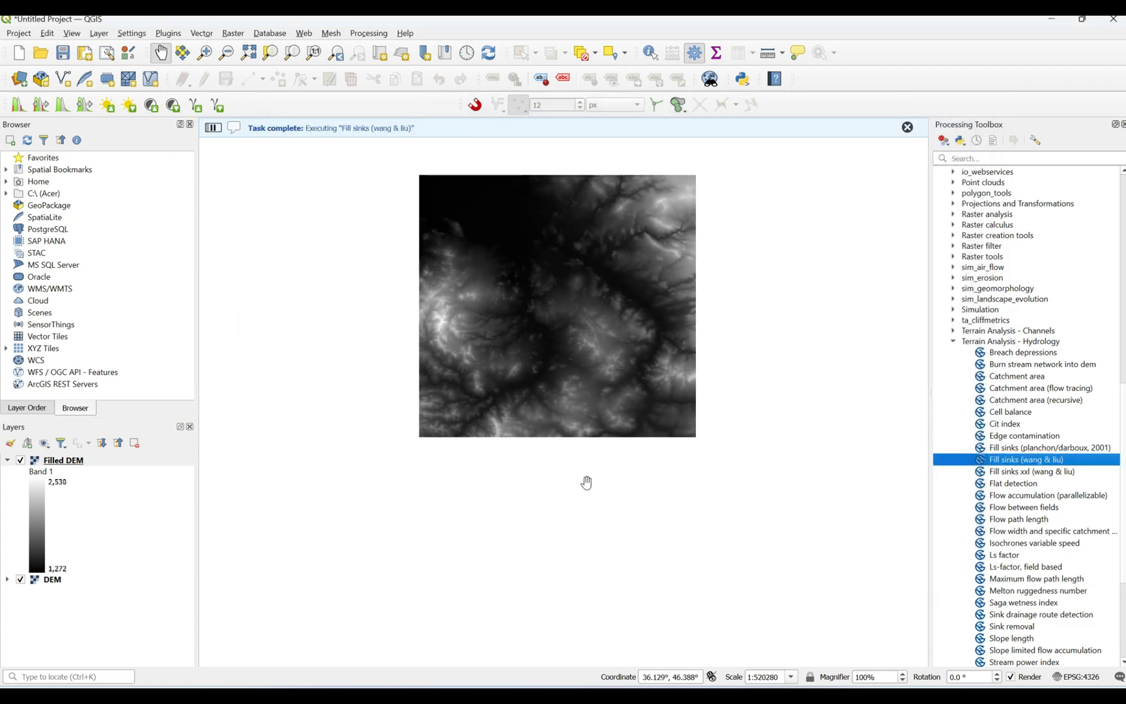
pyautogui.moveTo(500, 318); pyautogui.dragTo(505, 398)
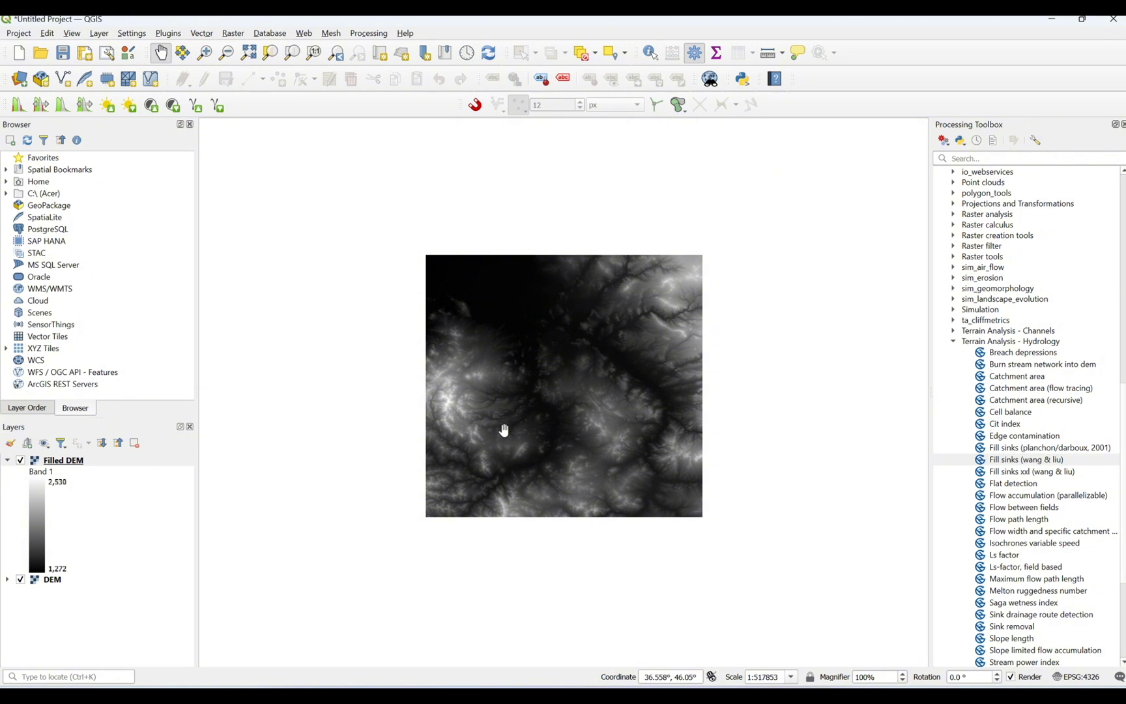
# Step: Open the Channel network and drainage basins tool from the Terrain Analysis - Channels group
pyautogui.click(976, 334)
pyautogui.doubleClick(977, 332)
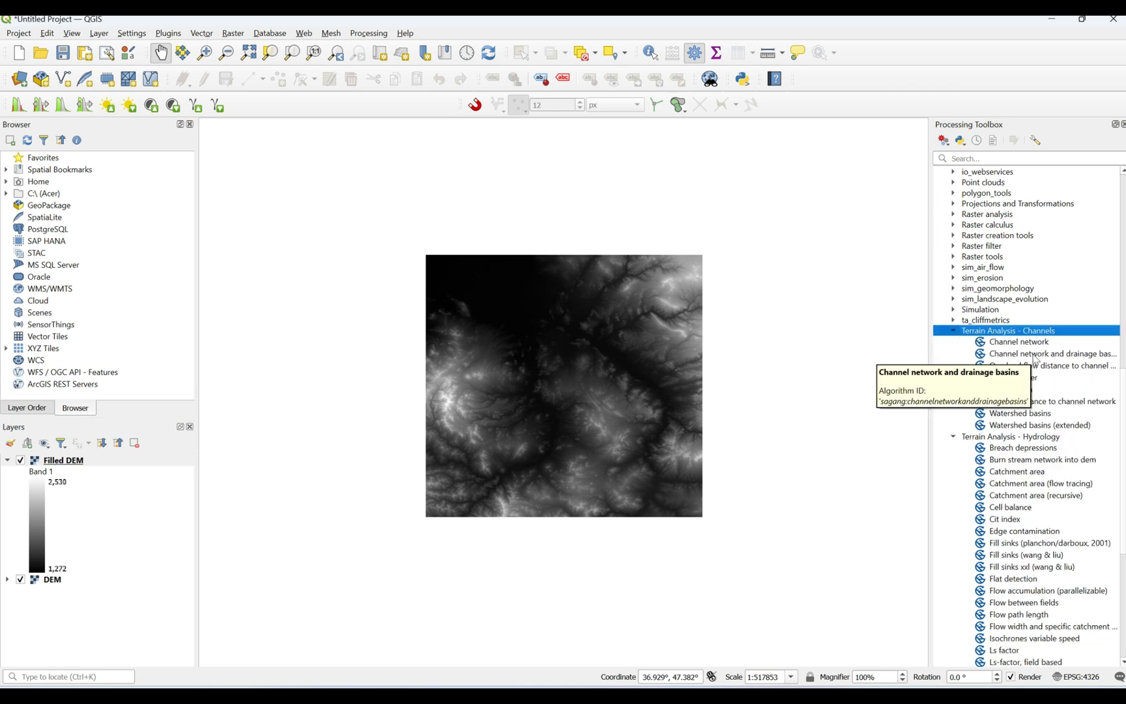
pyautogui.click(1066, 359)
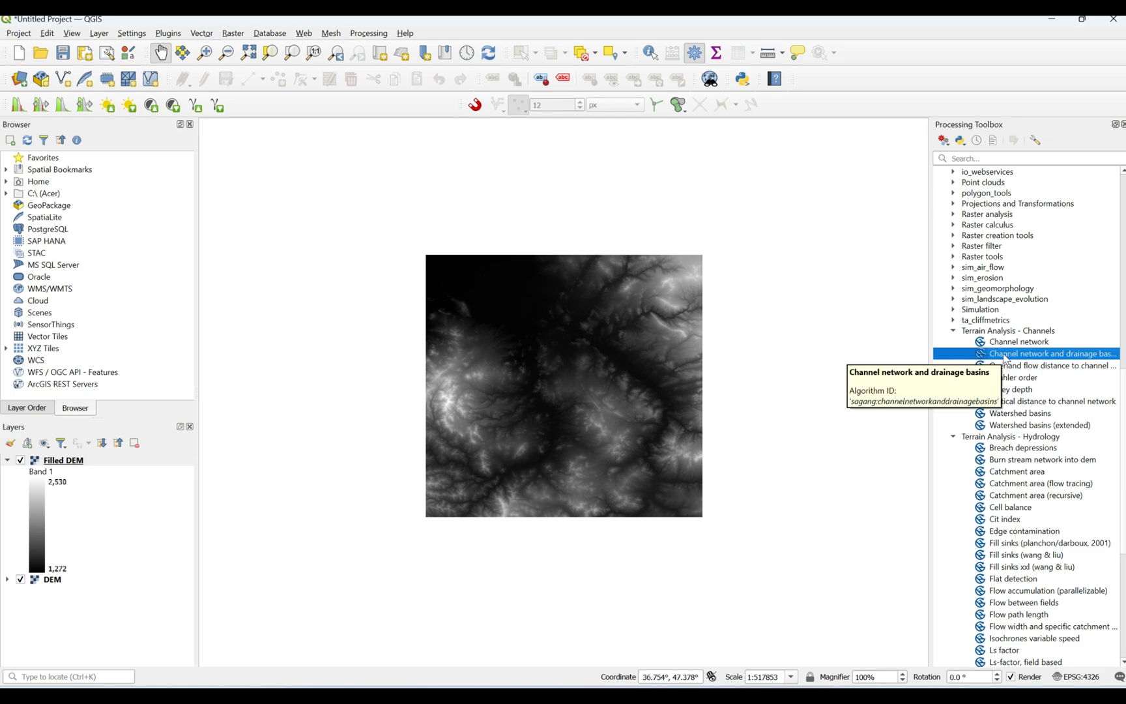
pyautogui.doubleClick(1006, 359)
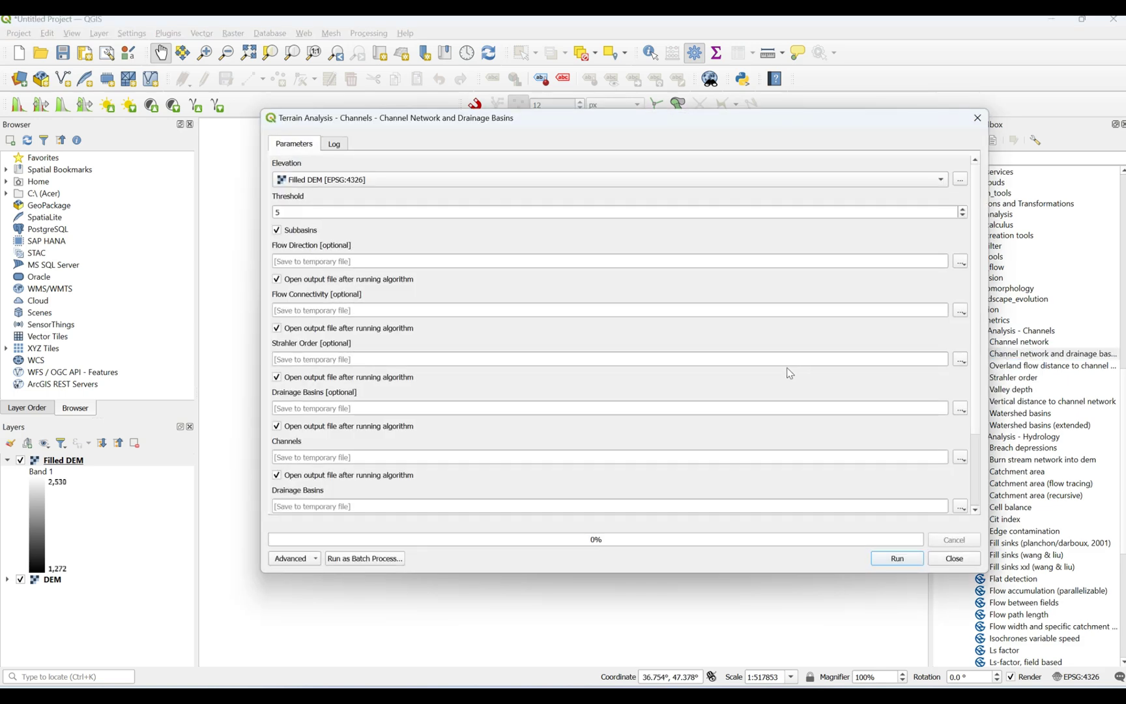
# Step: Use Filled DEM as the elevation with a threshold of 3, and turn off opening the Flow Direction and Flow Connectivity outputs
pyautogui.click(314, 183)
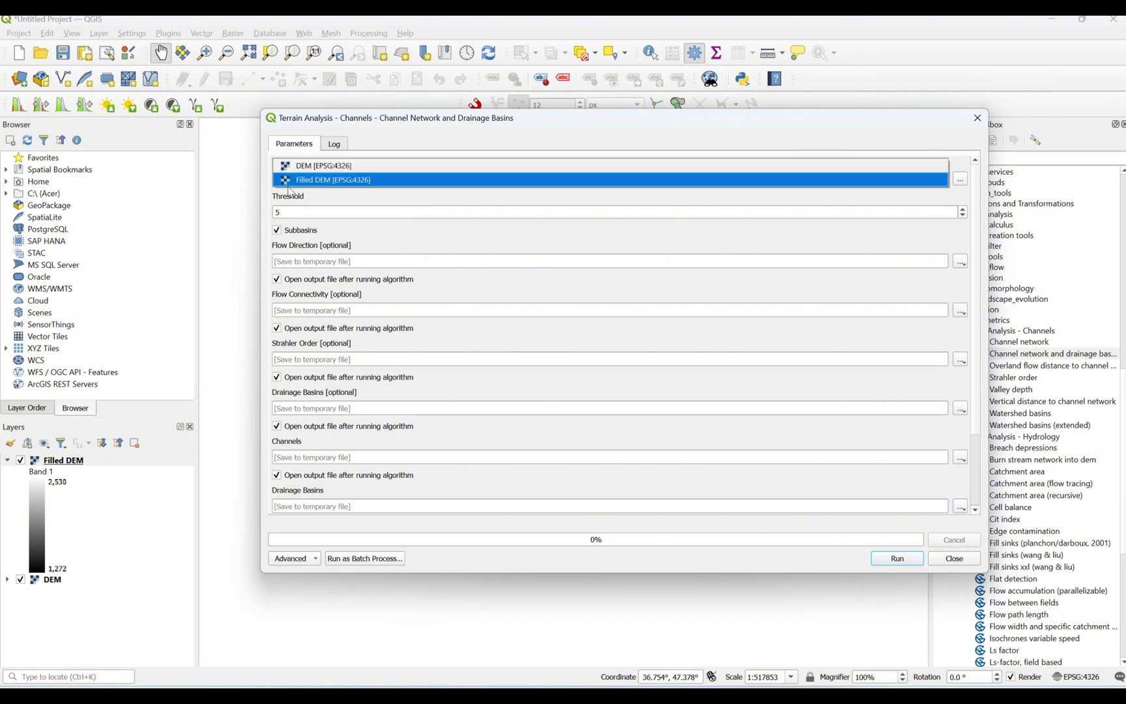
pyautogui.click(317, 182)
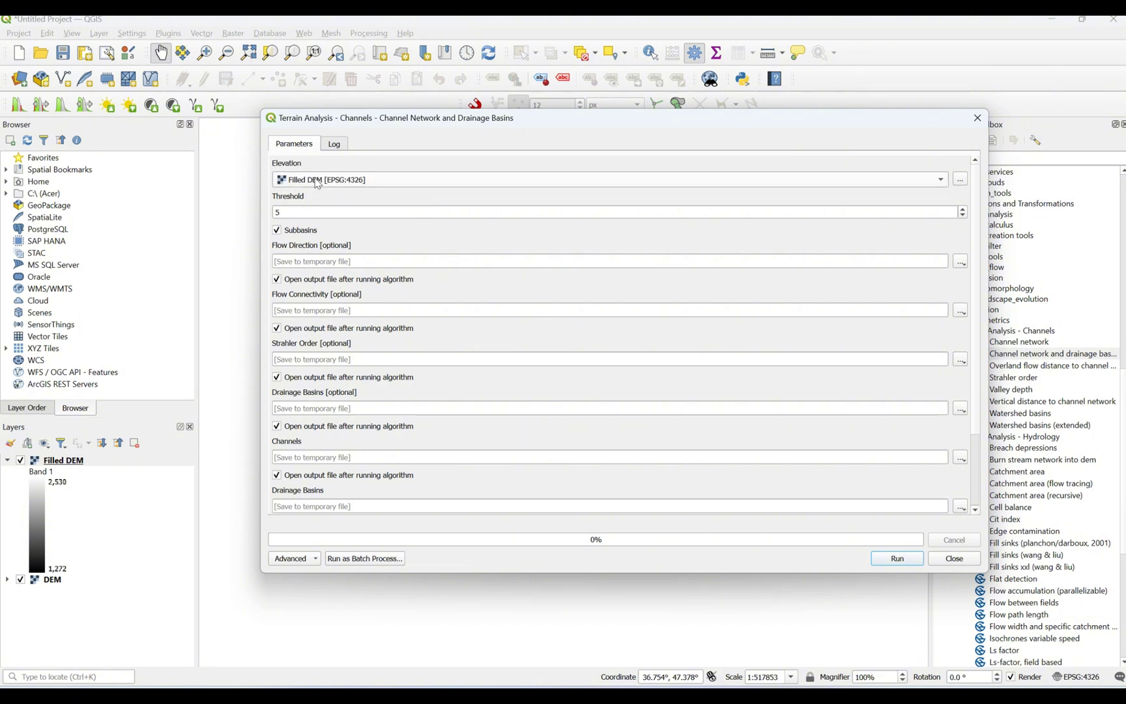
pyautogui.moveTo(305, 210); pyautogui.dragTo(269, 209)
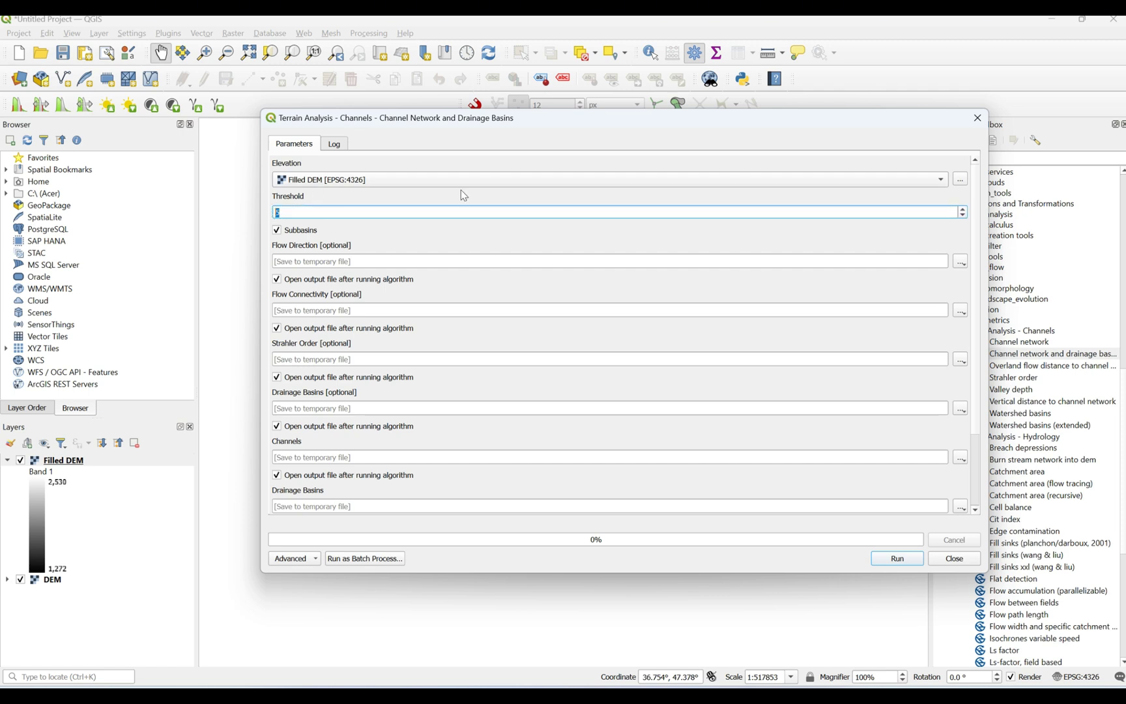
pyautogui.write('3')
pyautogui.click(472, 236)
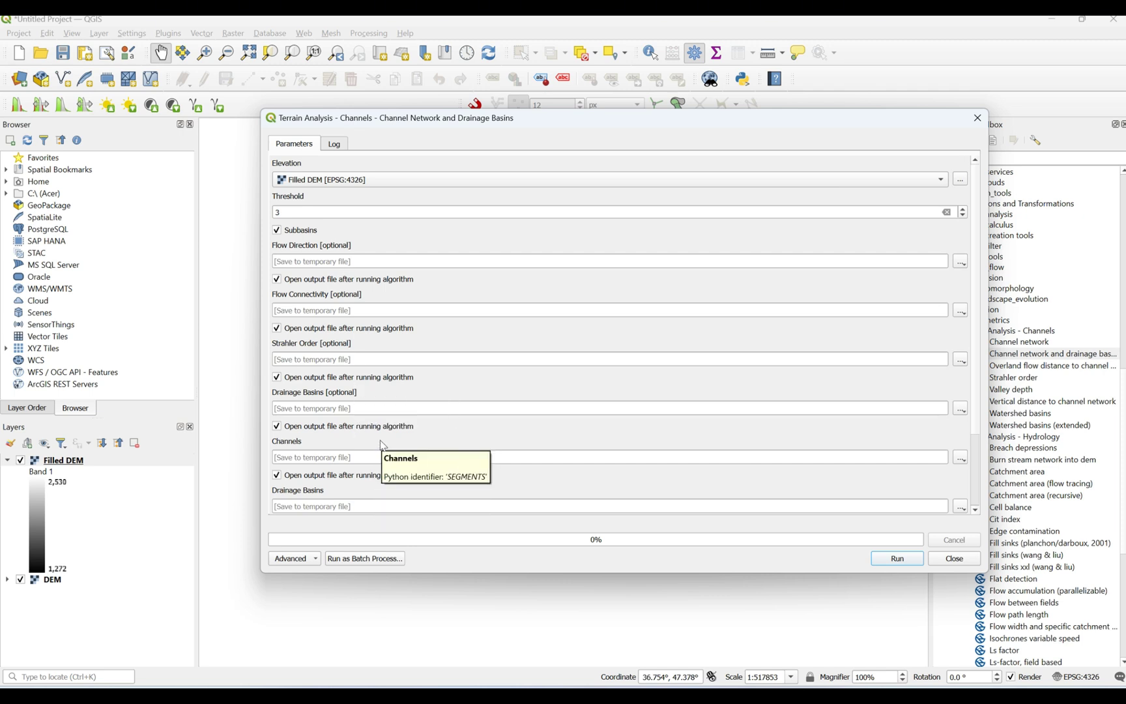
pyautogui.click(279, 282)
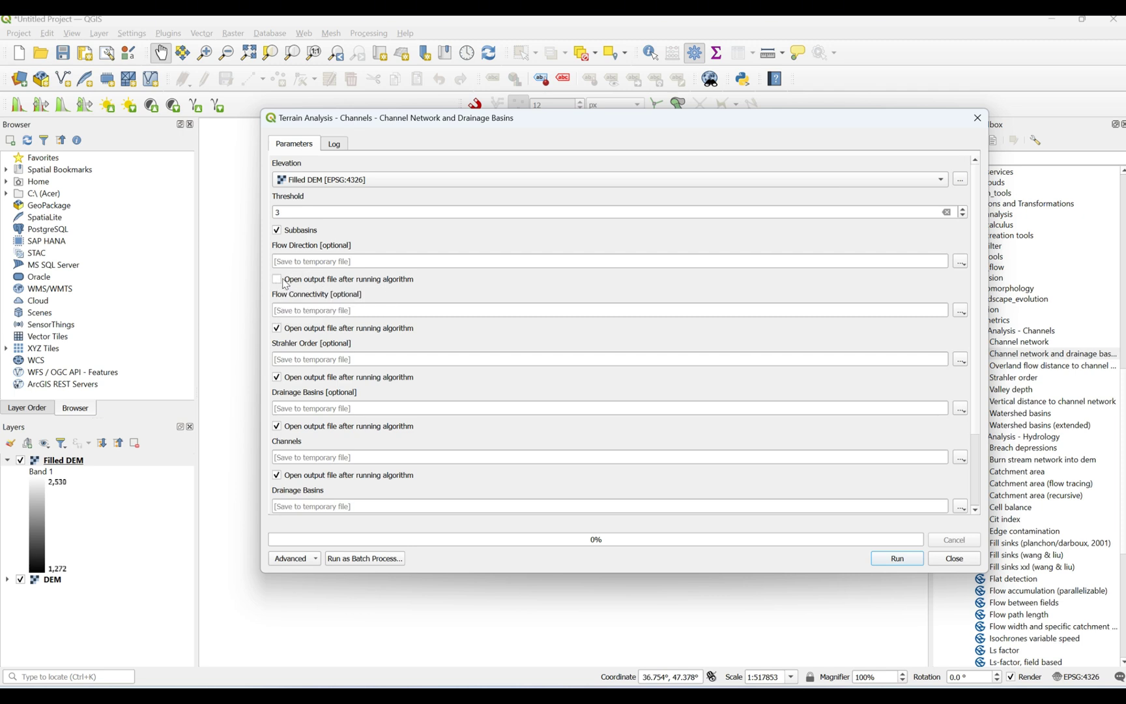
pyautogui.click(279, 329)
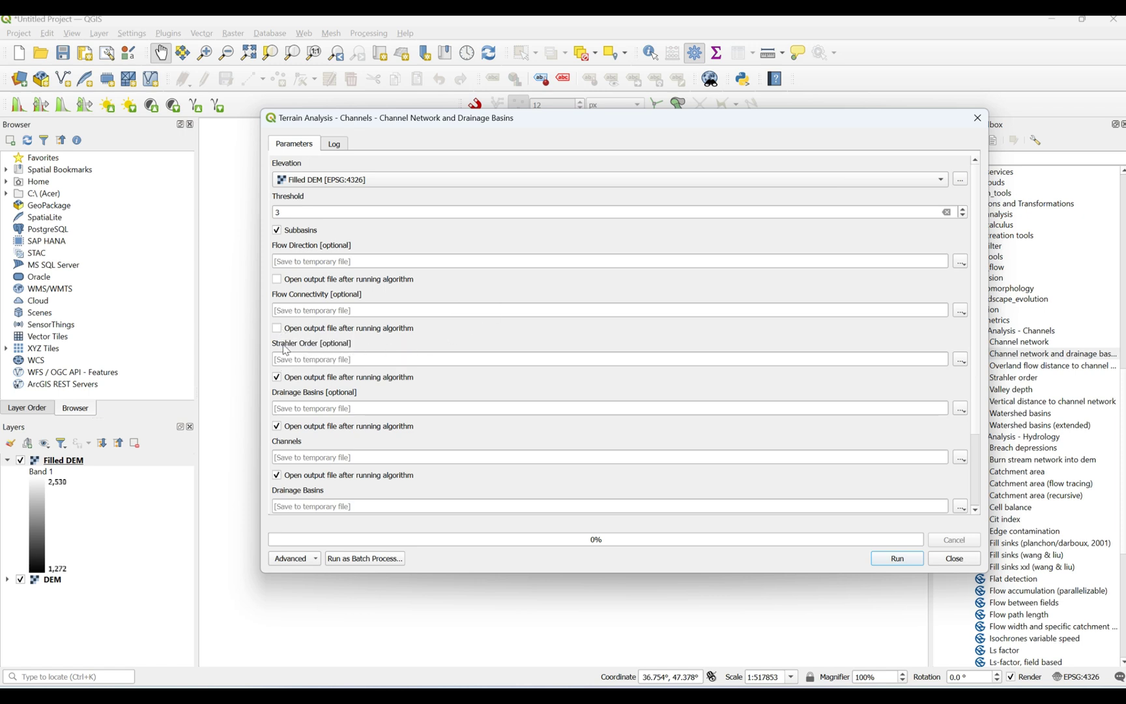
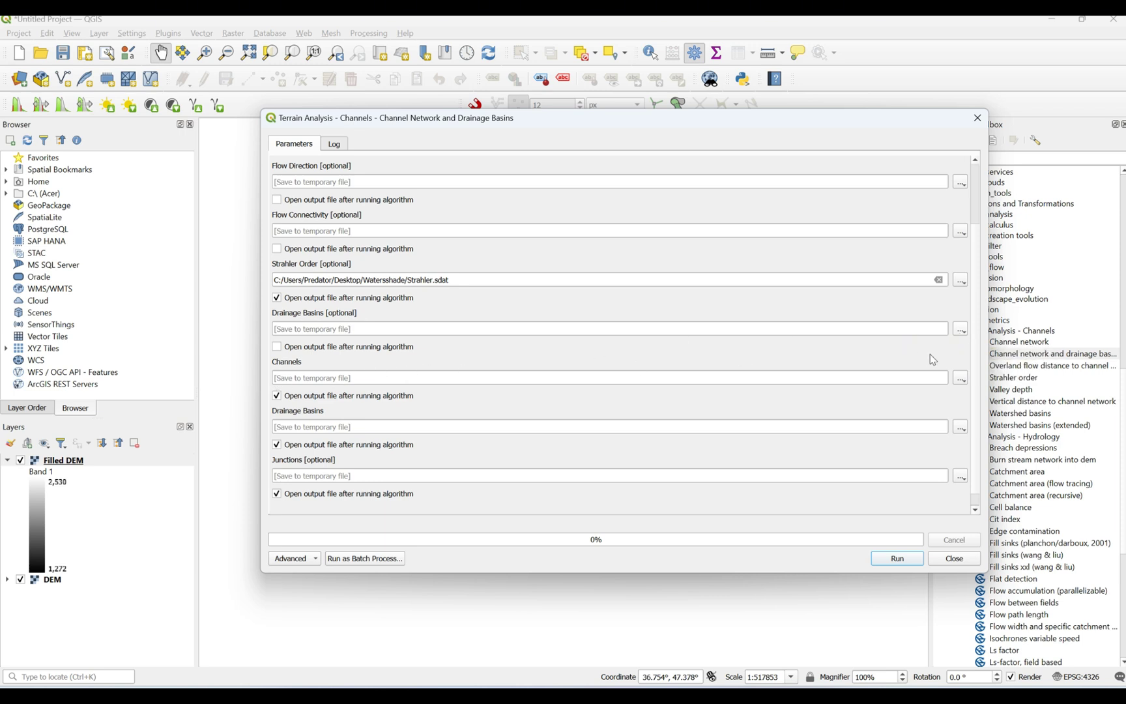
# Step: Save the Channels output as an SHP file named Channel in the Watersshade folder
pyautogui.click(960, 378)
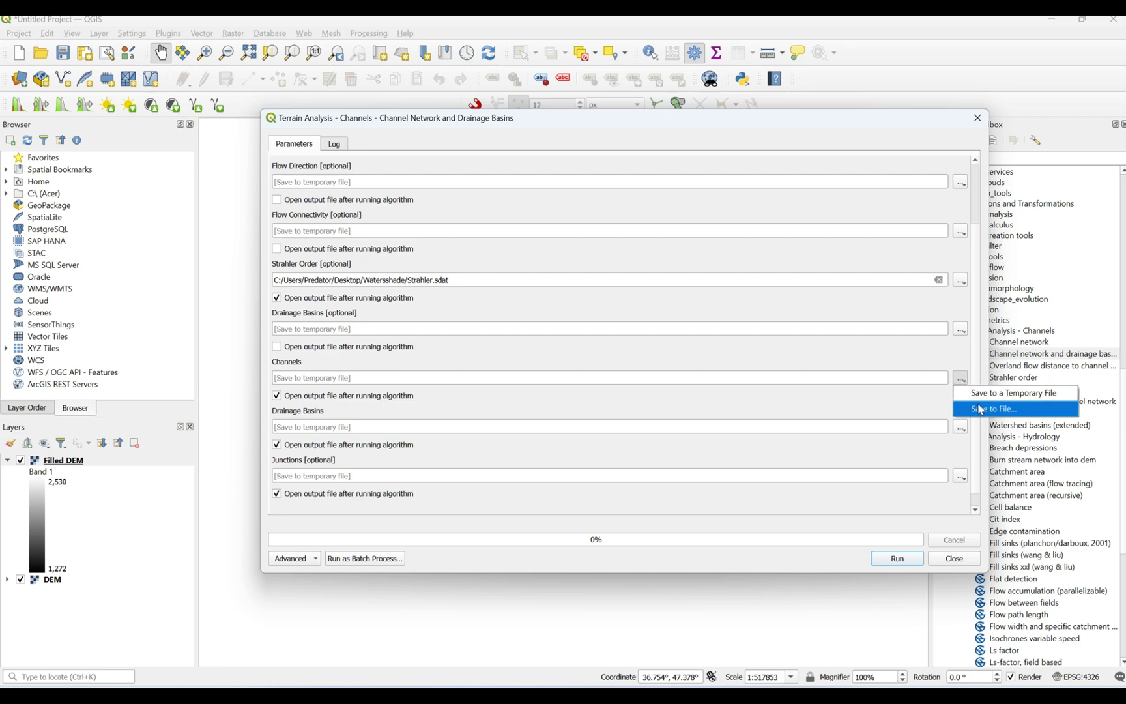
pyautogui.click(981, 409)
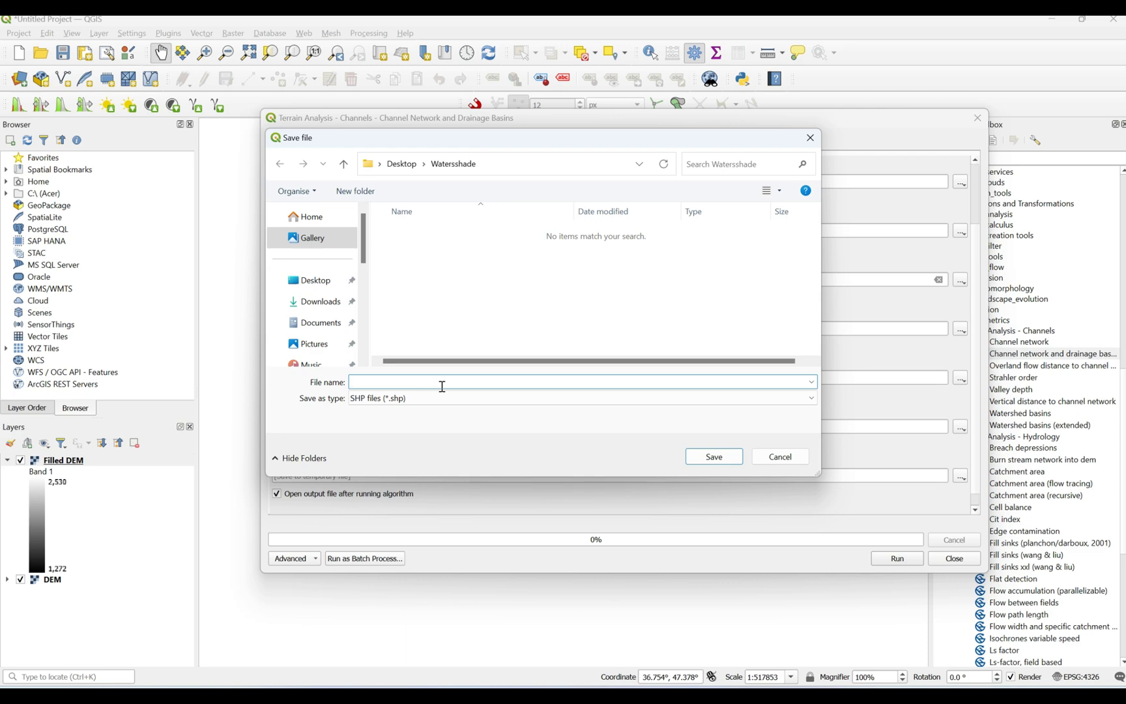
pyautogui.write('Channel')
pyautogui.click(710, 458)
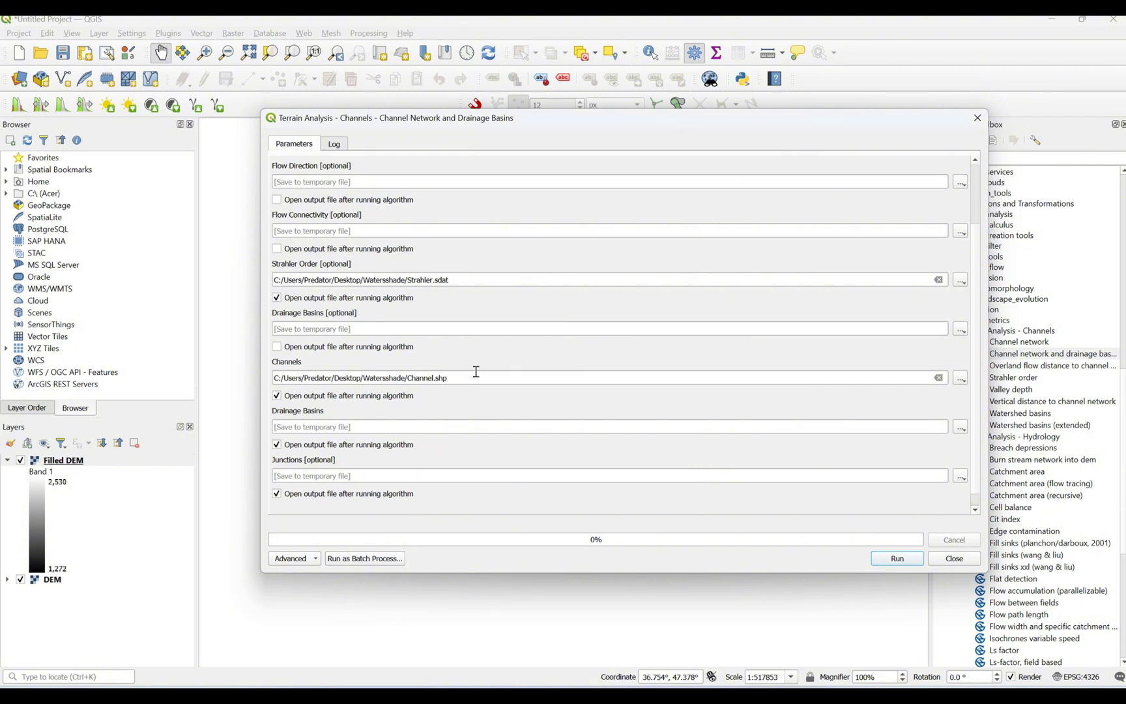
# Step: Turn off opening the vector Drainage Basins and Junctions outputs, run the channel network tool, and close it
pyautogui.scroll(-1, 447, 395)
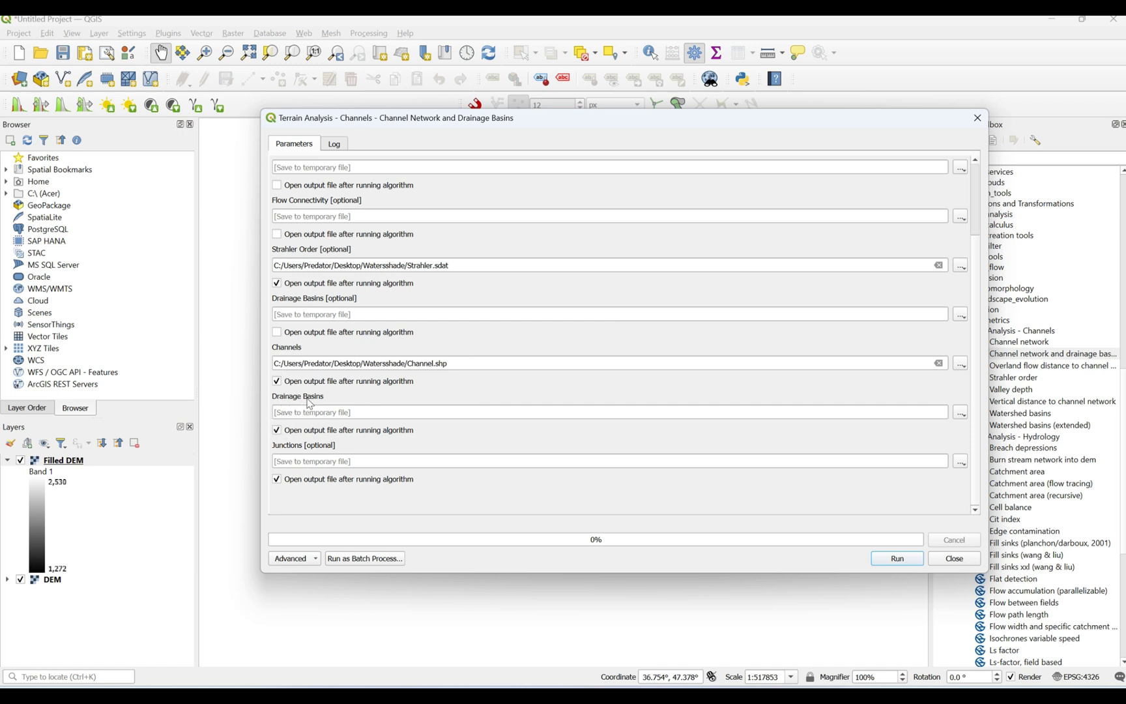
pyautogui.click(277, 431)
pyautogui.click(277, 480)
pyautogui.scroll(3, 752, 318)
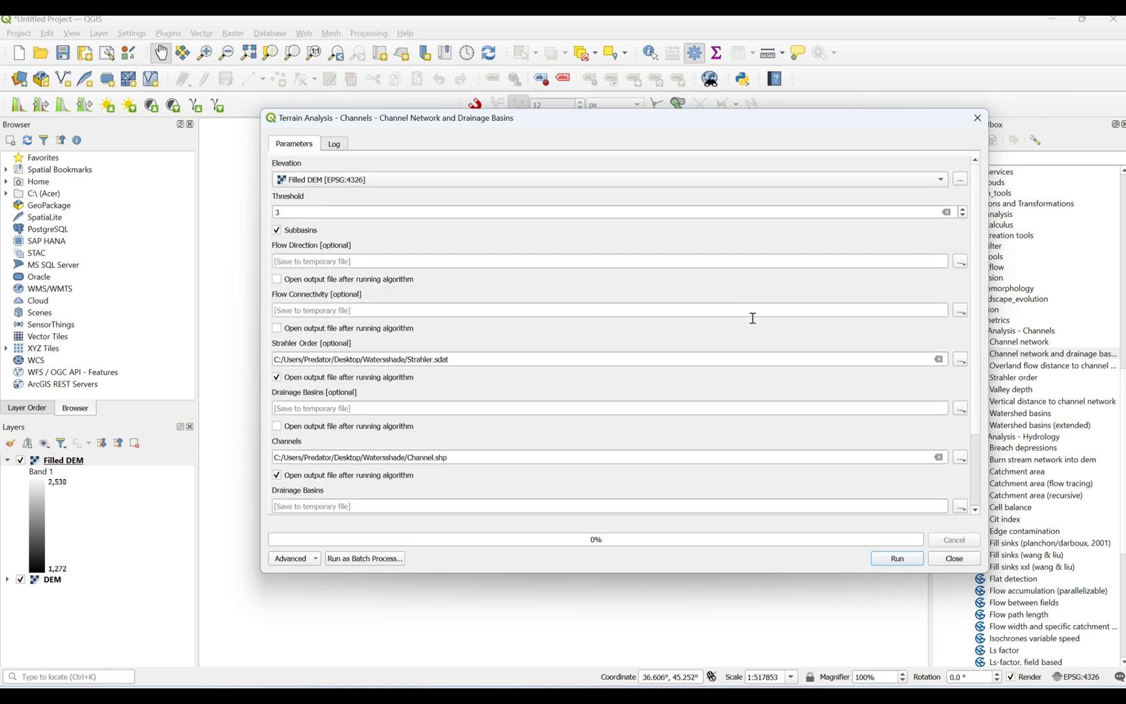
pyautogui.scroll(-3, 752, 318)
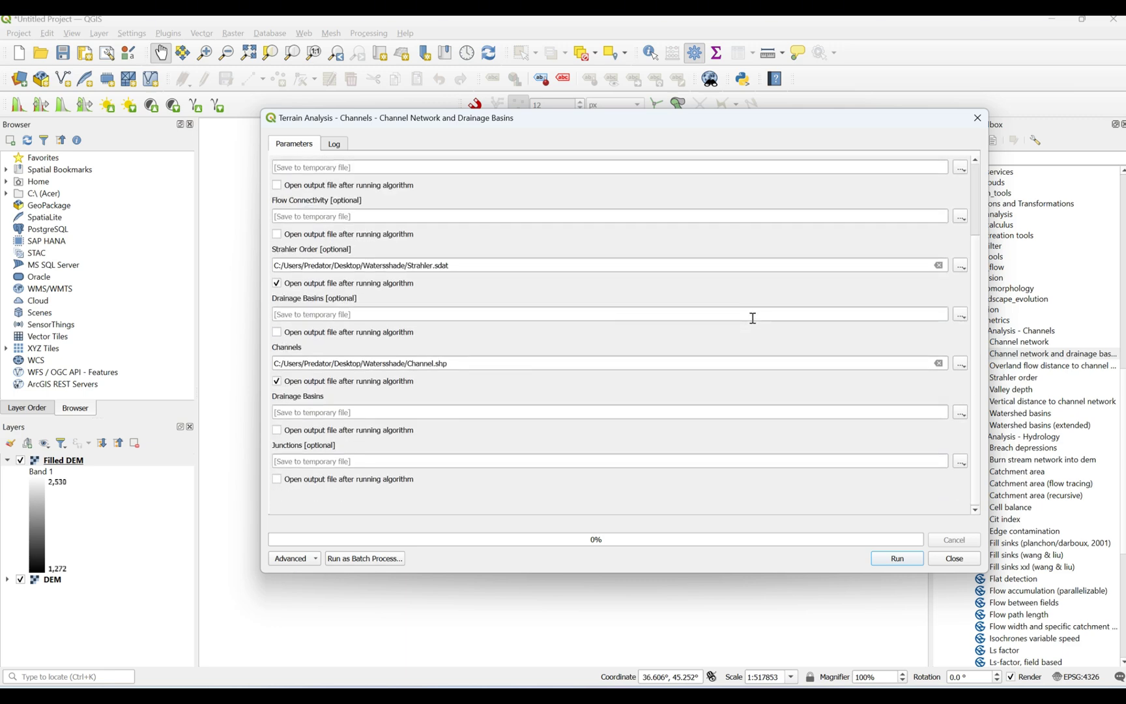
pyautogui.click(882, 557)
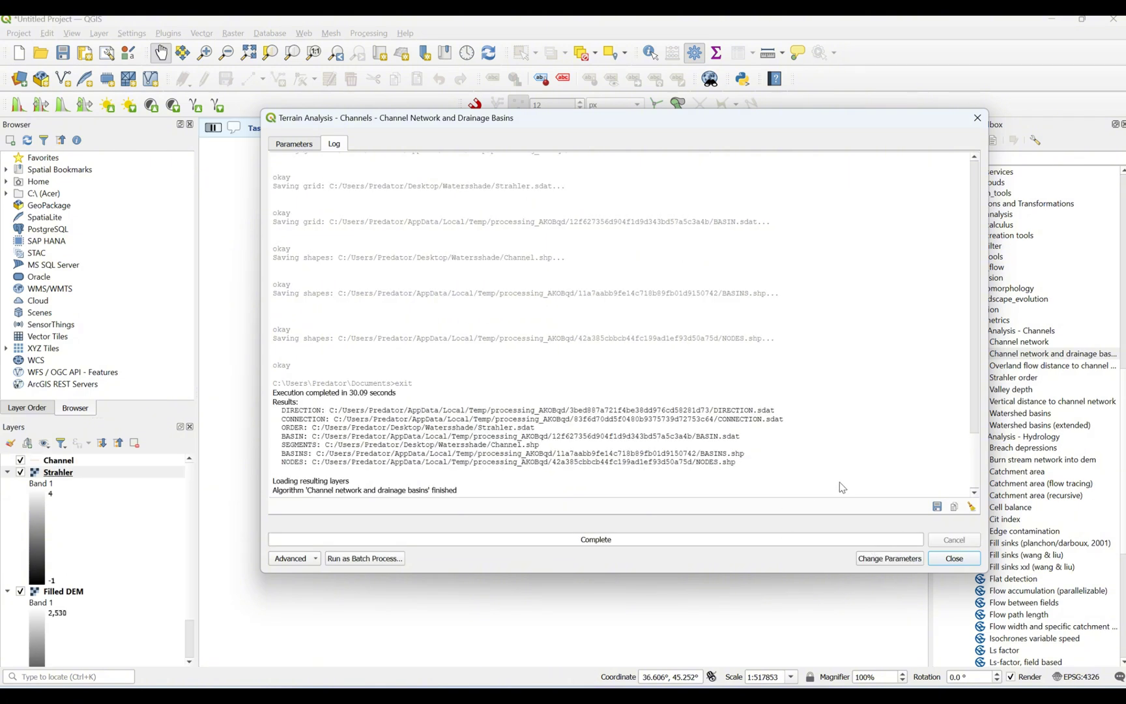
pyautogui.click(951, 558)
# Step: Compare the Channel layer with the Strahler raster beneath it by hiding the channels and showing them again
pyautogui.scroll(3, 456, 417)
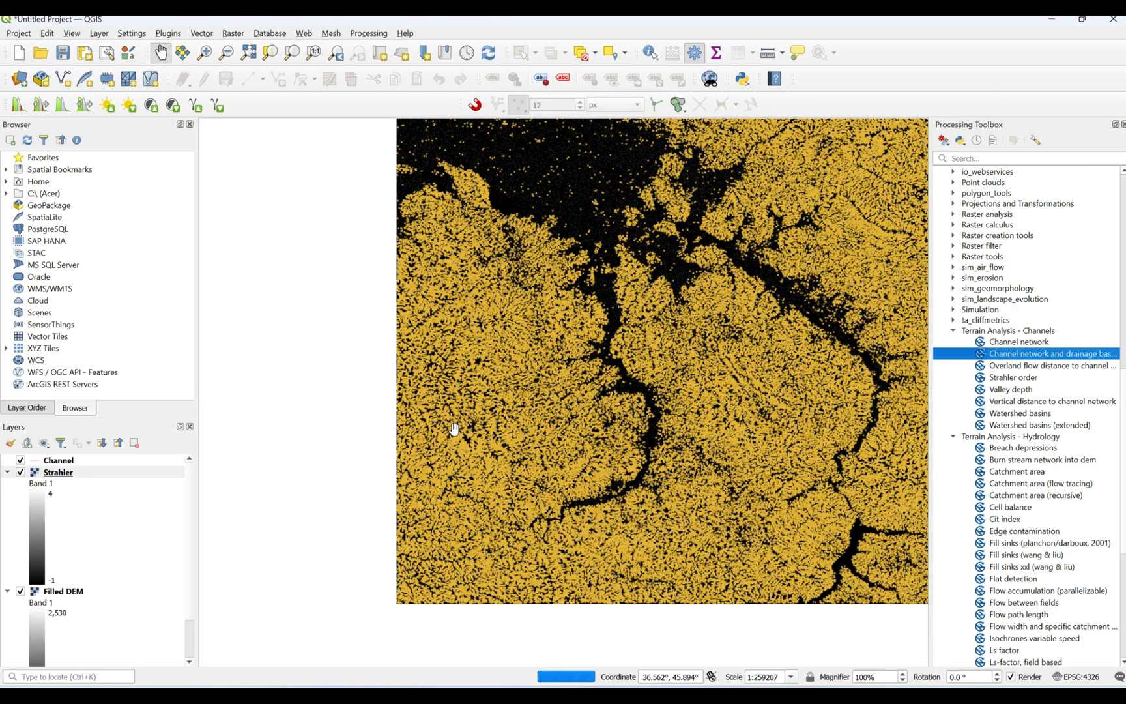
pyautogui.scroll(1, 453, 417)
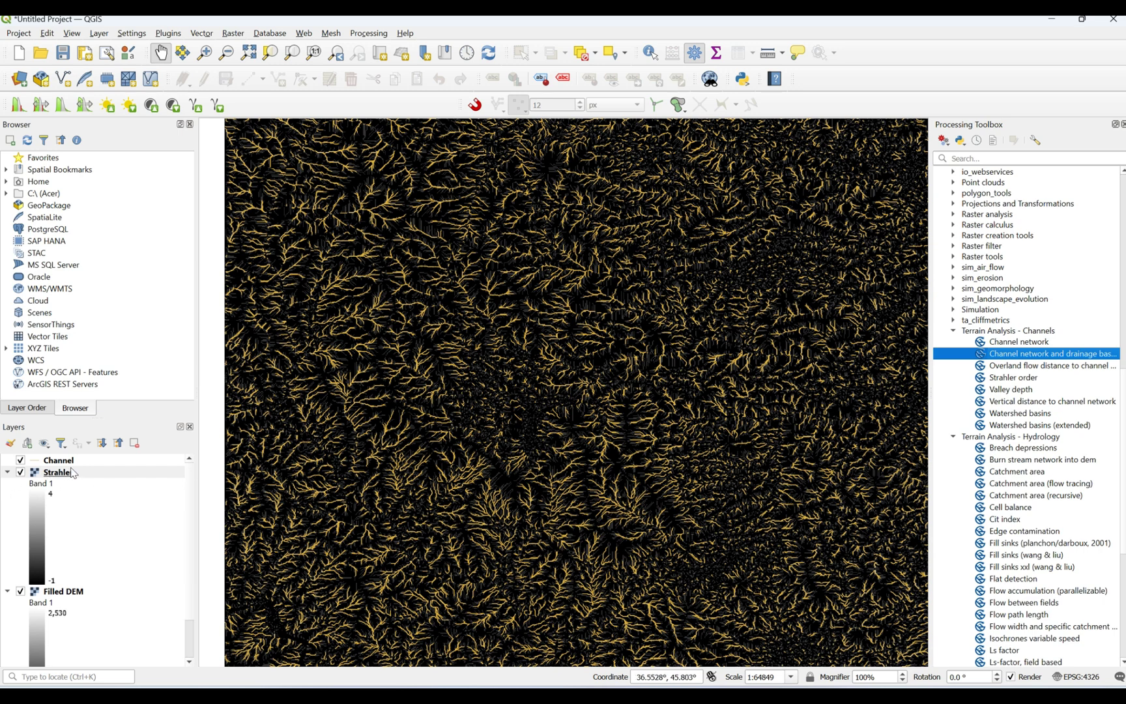
pyautogui.click(20, 461)
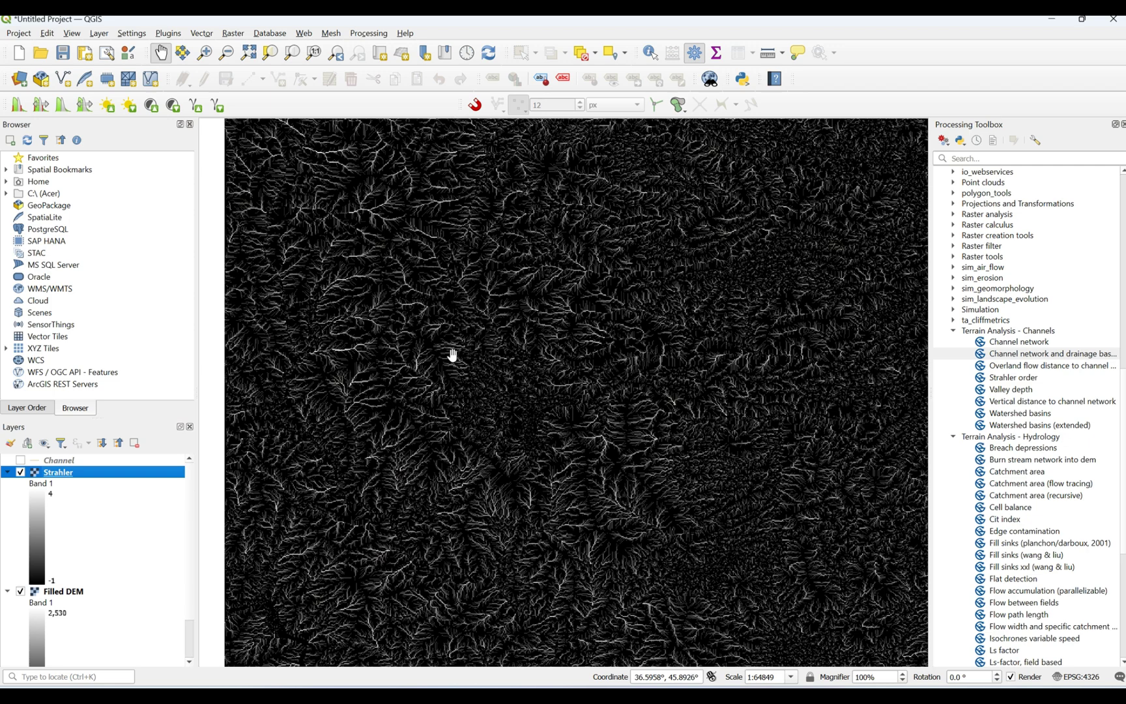
pyautogui.click(20, 460)
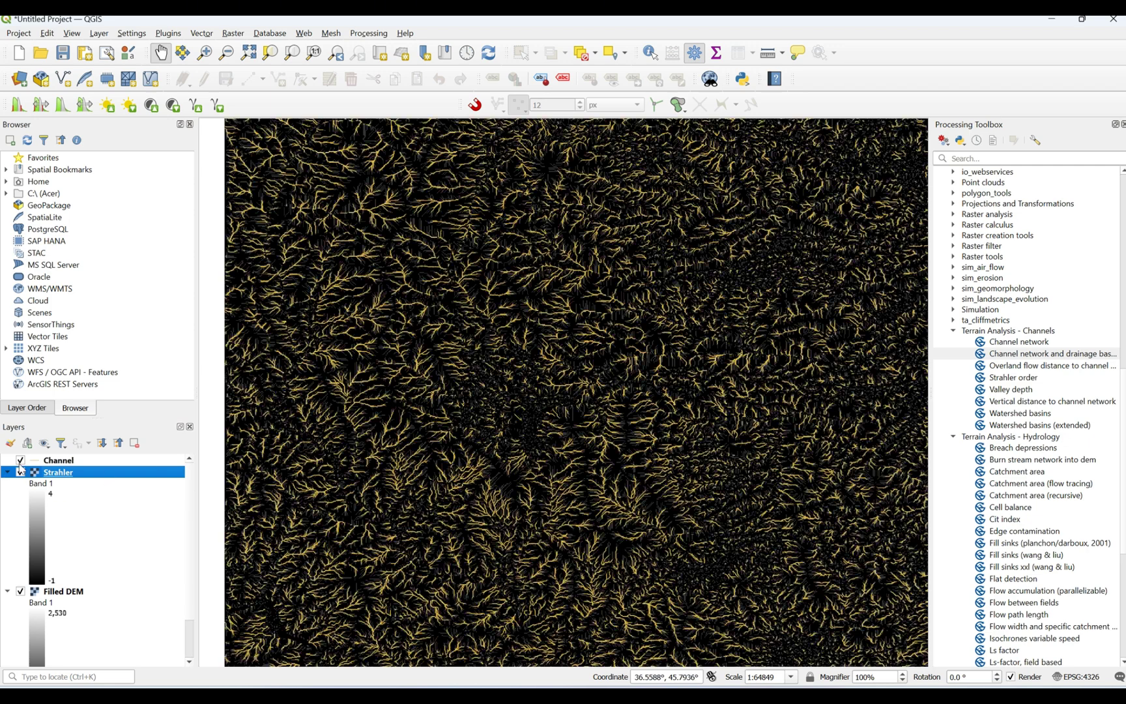
# Step: Examine how the channel lines follow the Strahler raster's stream cells, from the overall network to individual branches
pyautogui.scroll(-1, 531, 392)
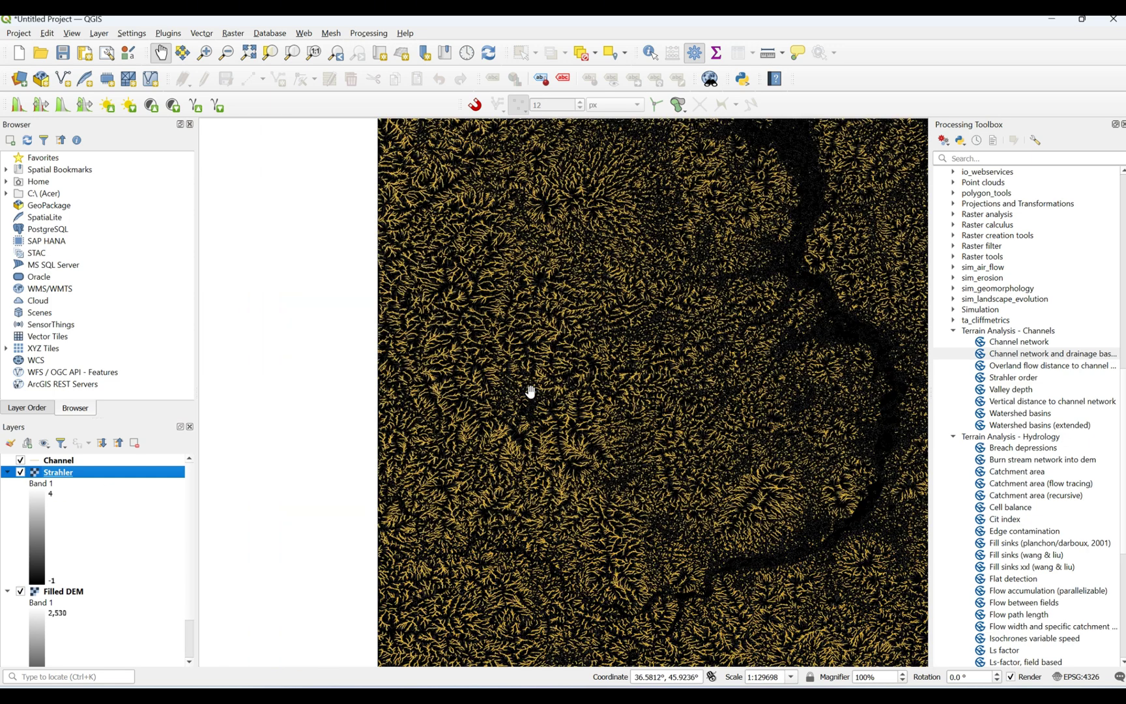
pyautogui.moveTo(513, 435); pyautogui.dragTo(446, 334)
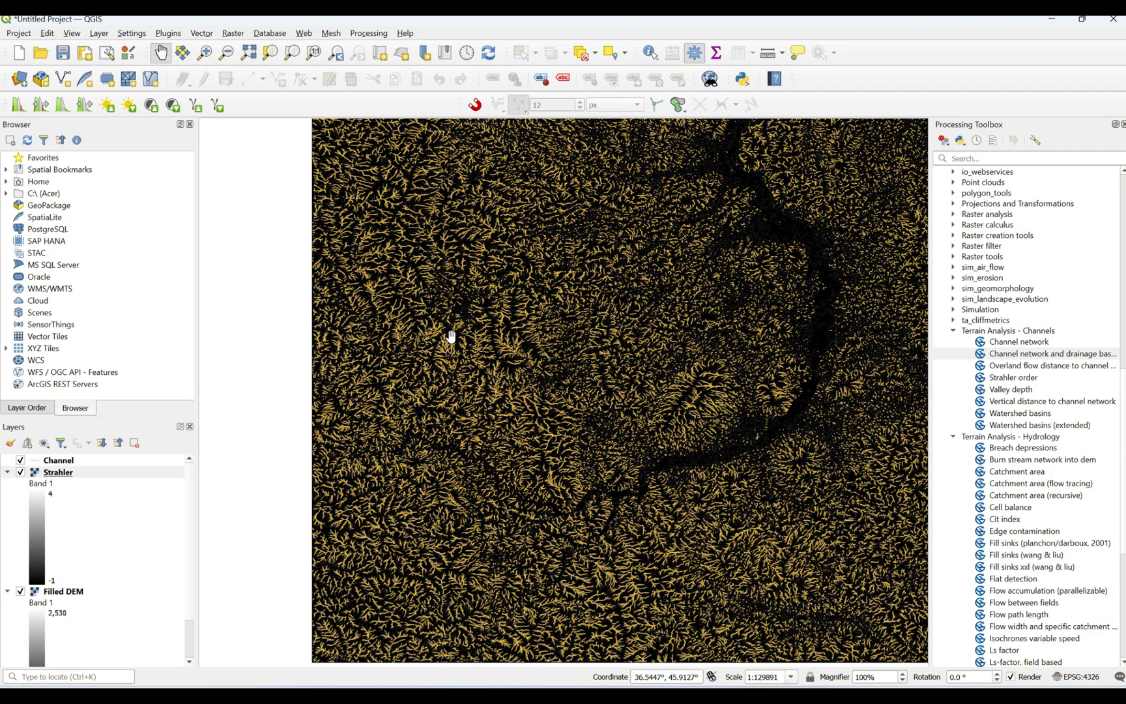
pyautogui.scroll(1, 450, 430)
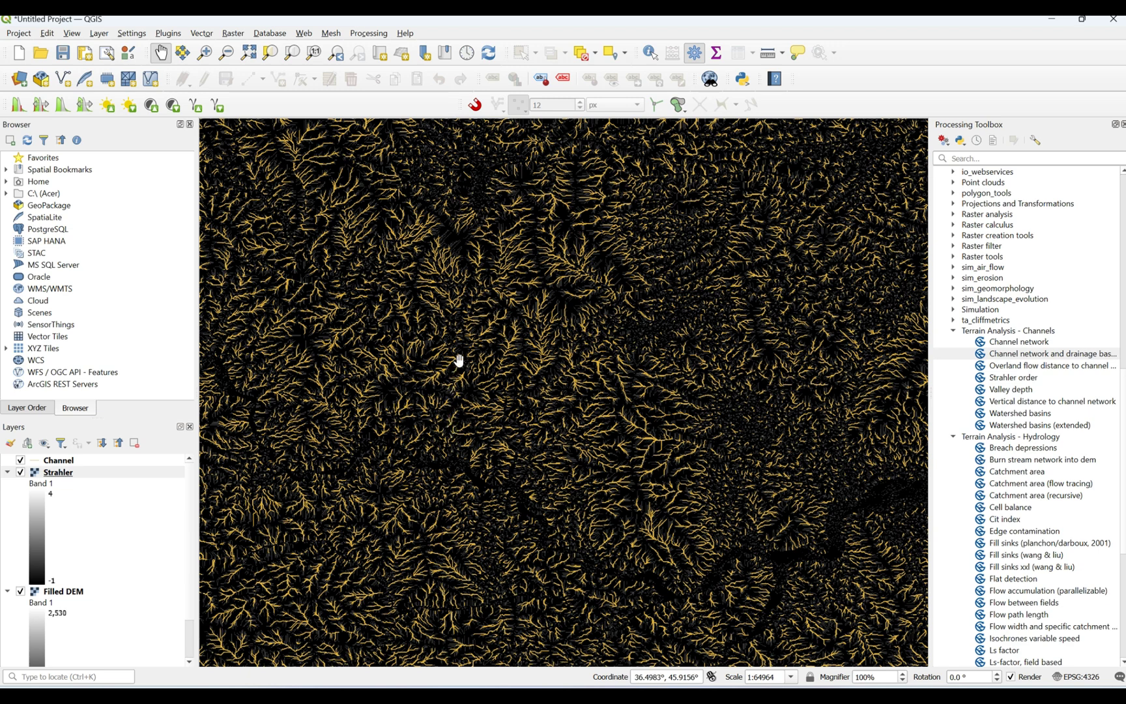
pyautogui.moveTo(450, 362); pyautogui.dragTo(551, 314)
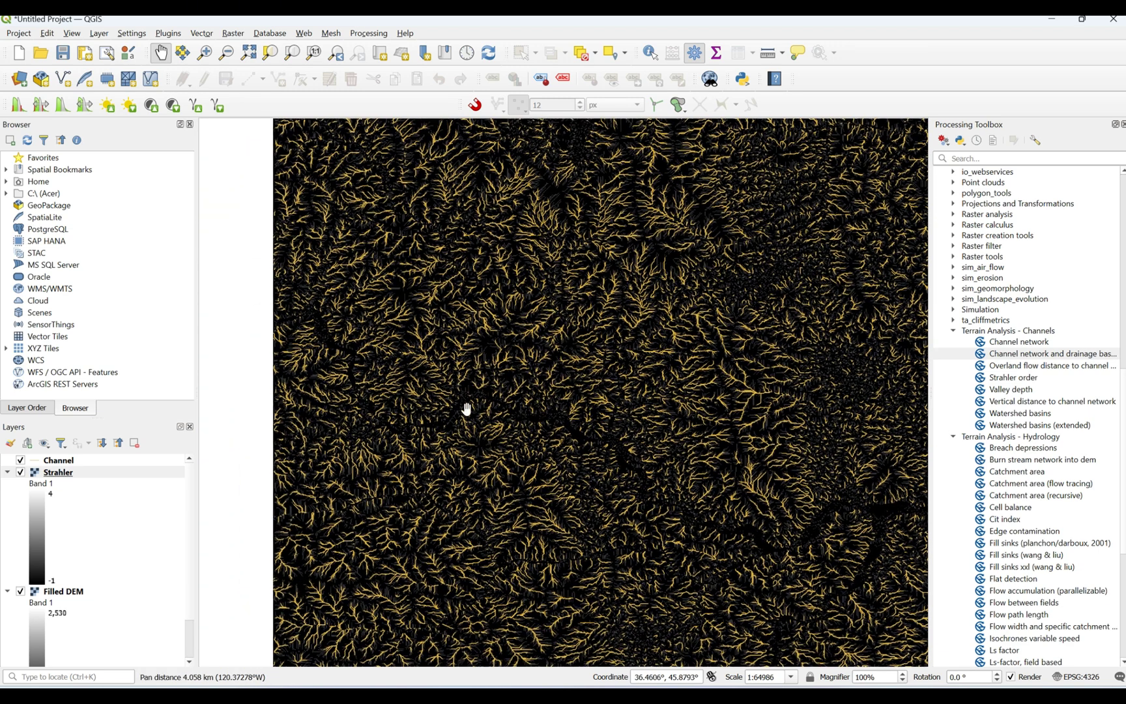
pyautogui.moveTo(466, 408); pyautogui.dragTo(460, 332)
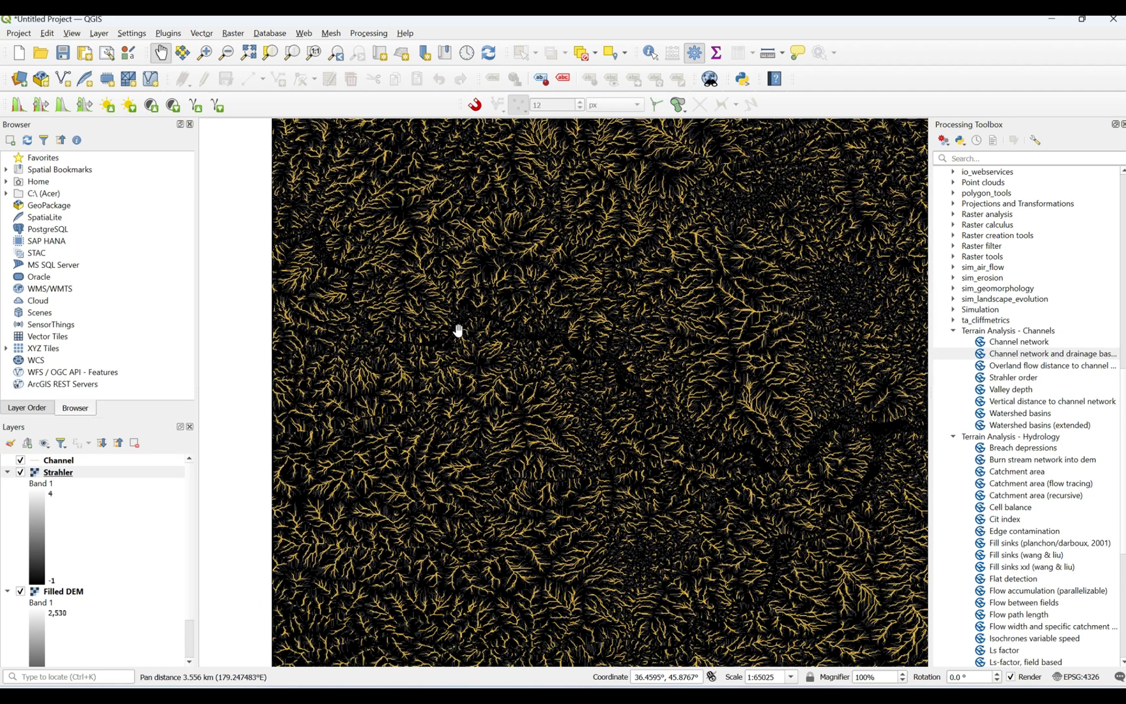
pyautogui.moveTo(468, 332); pyautogui.dragTo(490, 305)
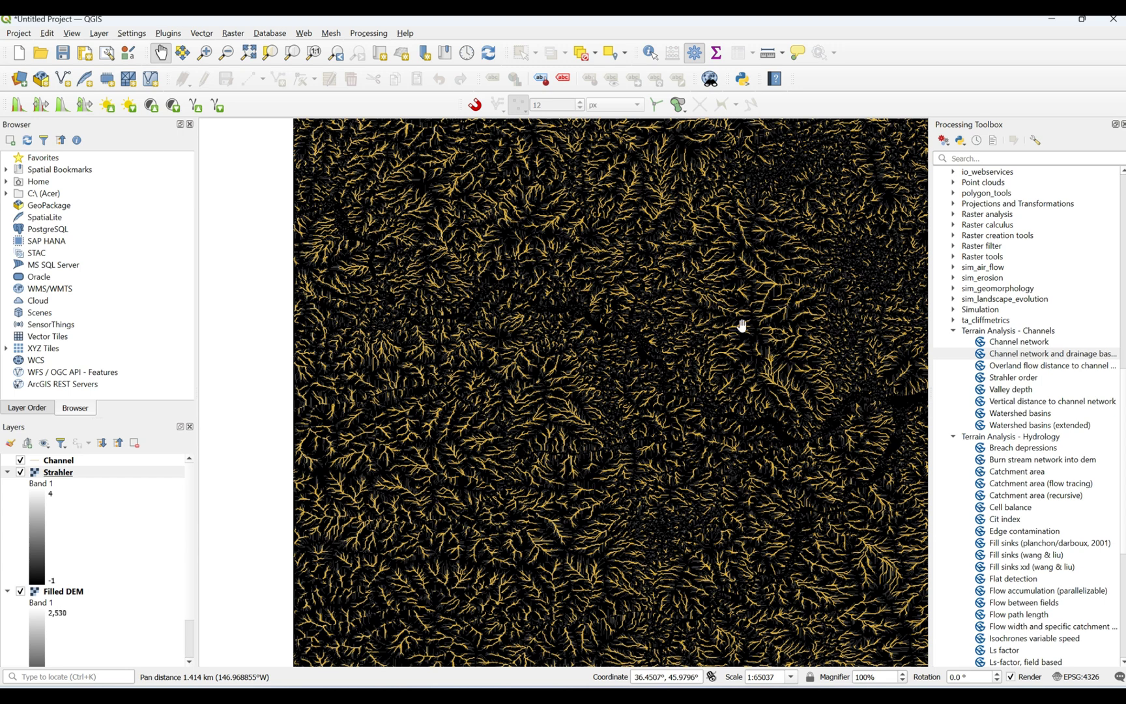
pyautogui.moveTo(742, 325); pyautogui.dragTo(664, 309)
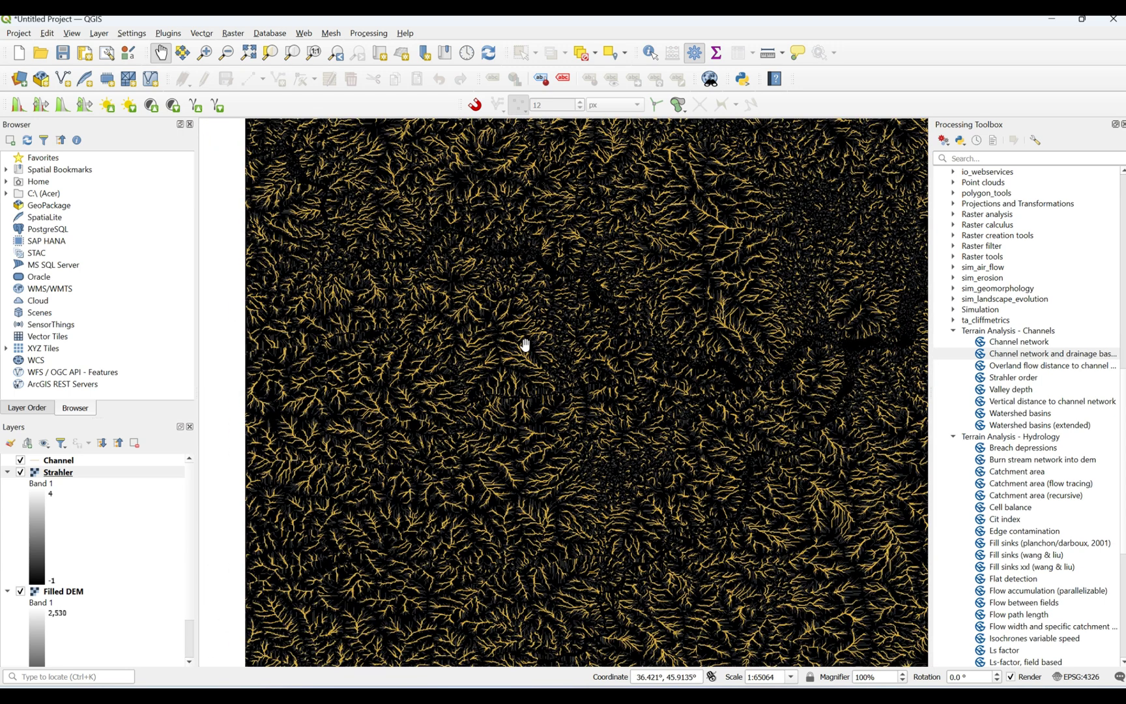
pyautogui.moveTo(561, 404); pyautogui.dragTo(465, 366)
pyautogui.scroll(3, 641, 271)
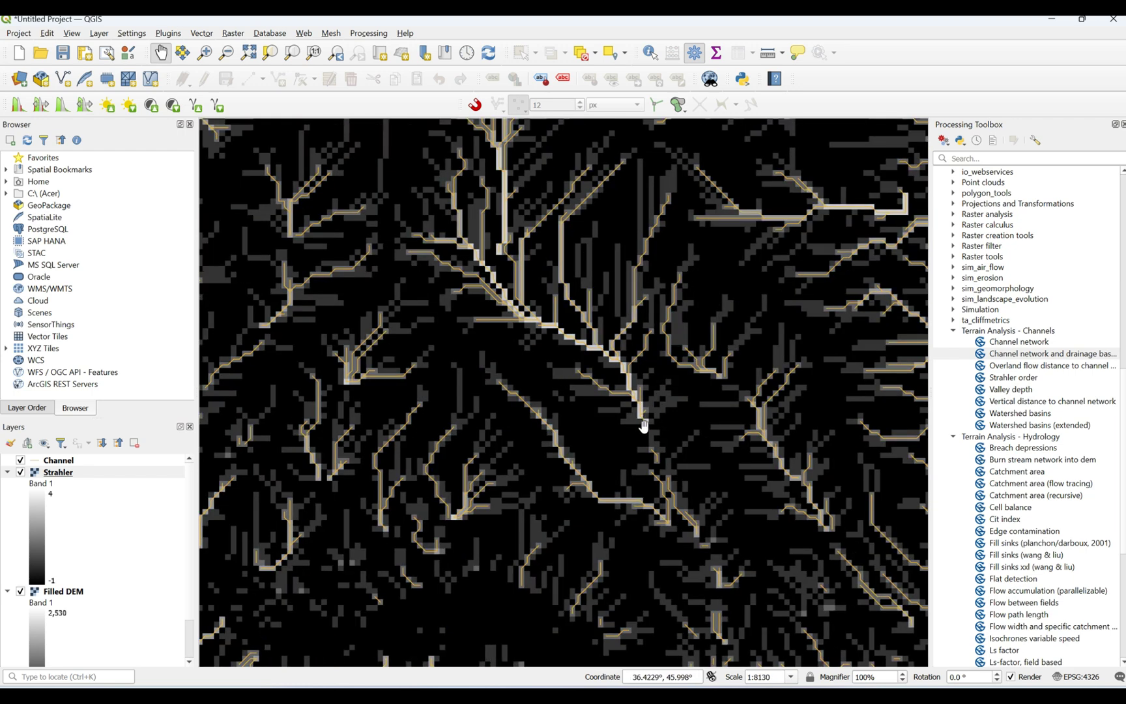
pyautogui.scroll(2, 644, 426)
pyautogui.moveTo(680, 407); pyautogui.dragTo(592, 446)
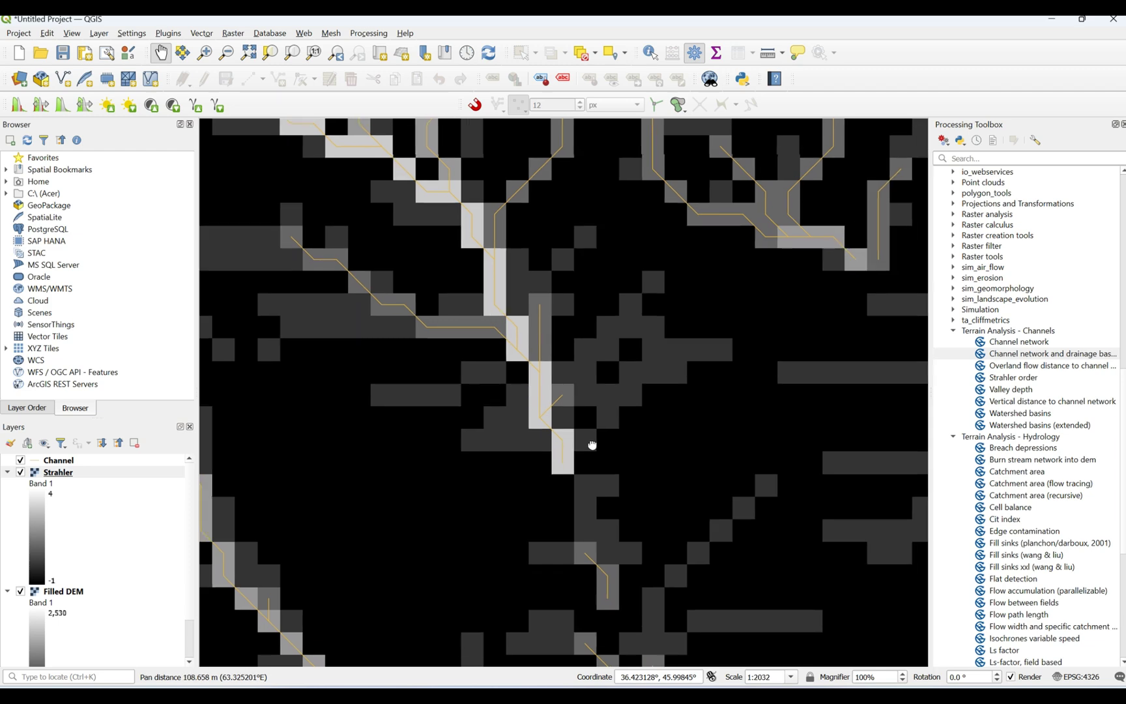
pyautogui.scroll(-1, 574, 433)
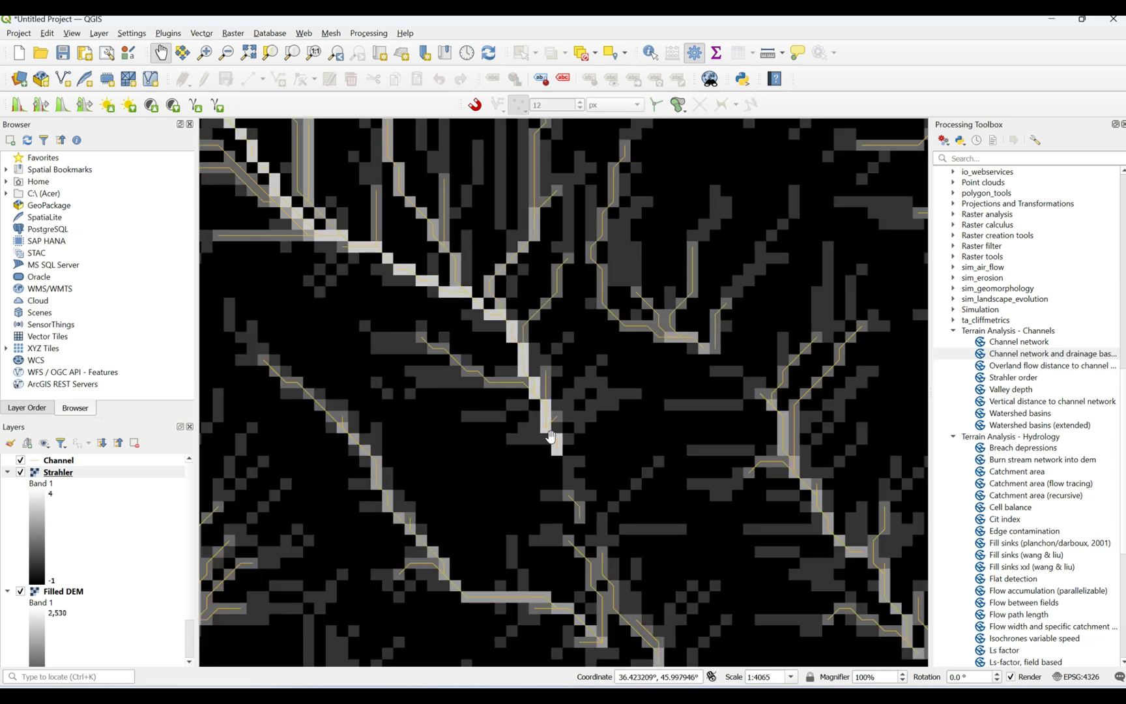
pyautogui.click(516, 387)
pyautogui.moveTo(516, 388); pyautogui.dragTo(548, 432)
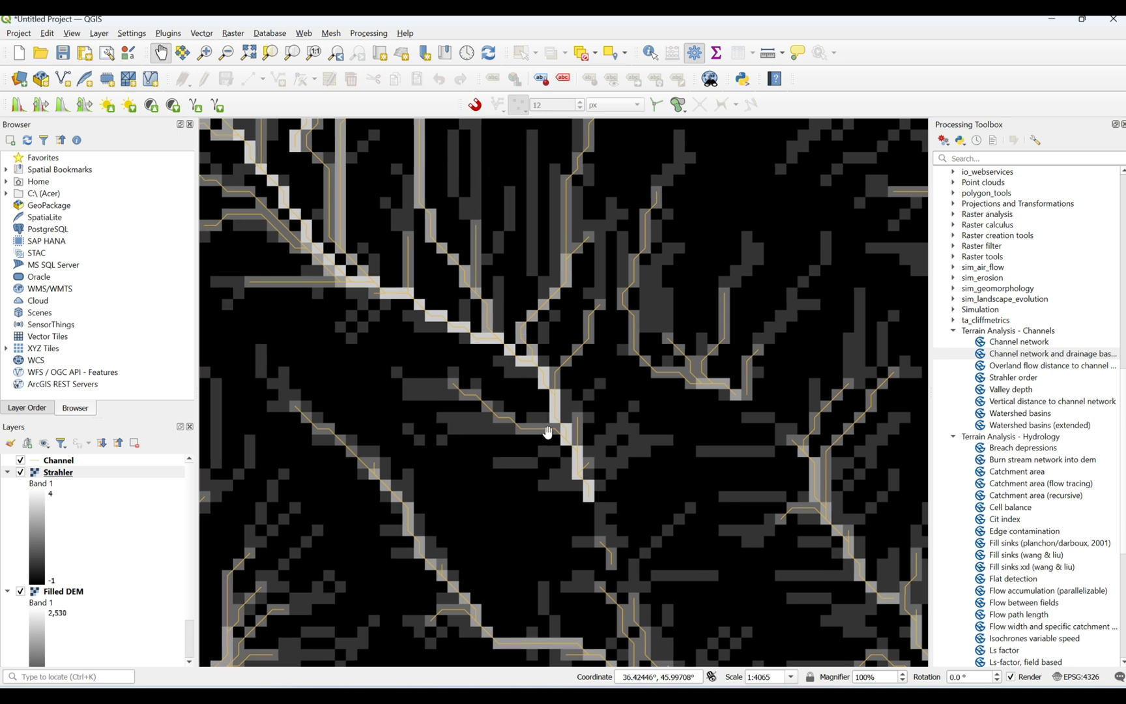
# Step: Copy the map CRS (EPSG:4326) coordinate of the point where the main channel line ends in its lowest bright Strahler cell
pyautogui.scroll(1, 567, 490)
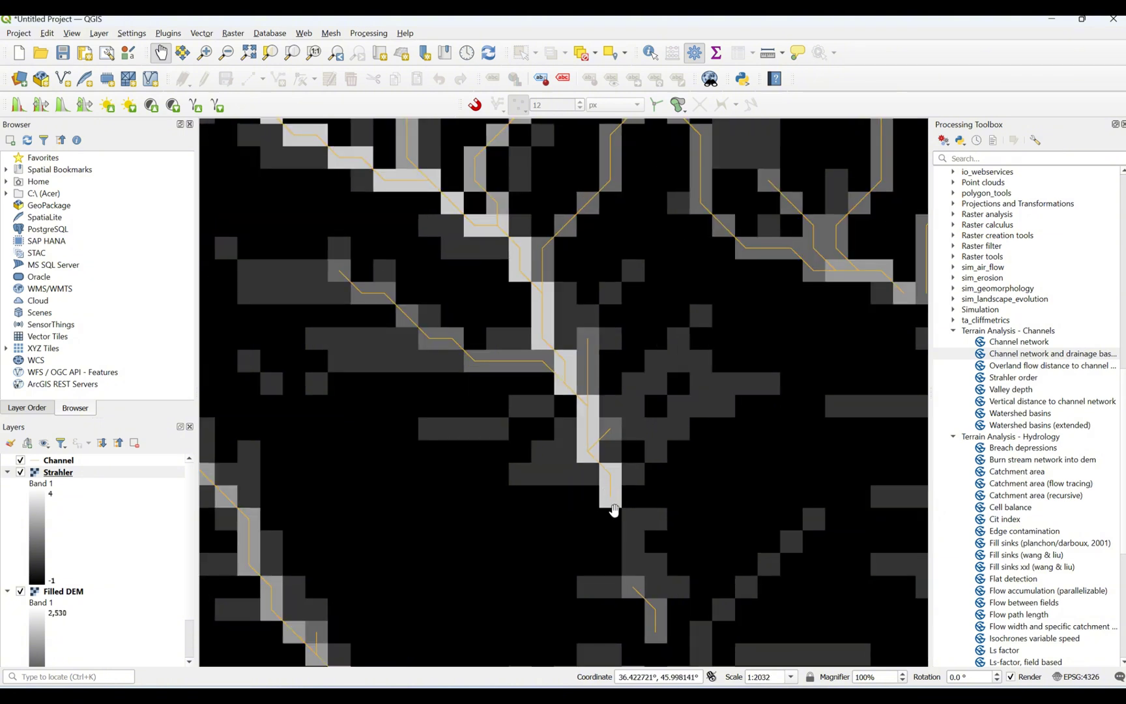
pyautogui.scroll(2, 613, 510)
pyautogui.moveTo(598, 521); pyautogui.dragTo(583, 480)
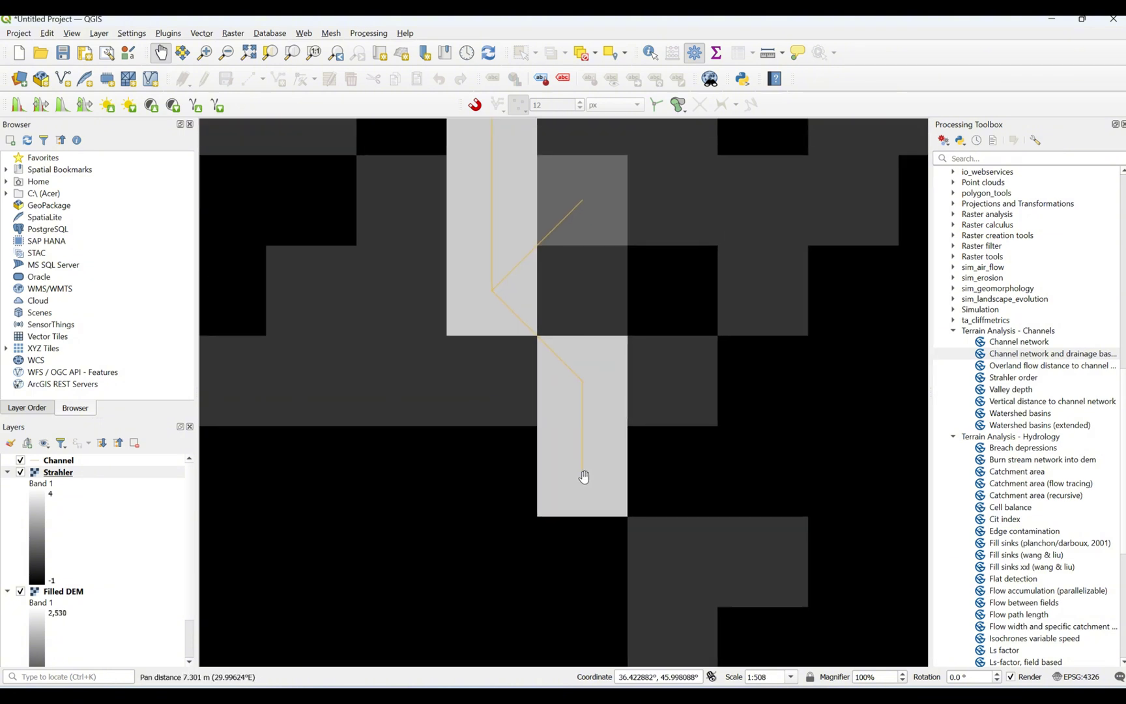
pyautogui.scroll(-1, 584, 477)
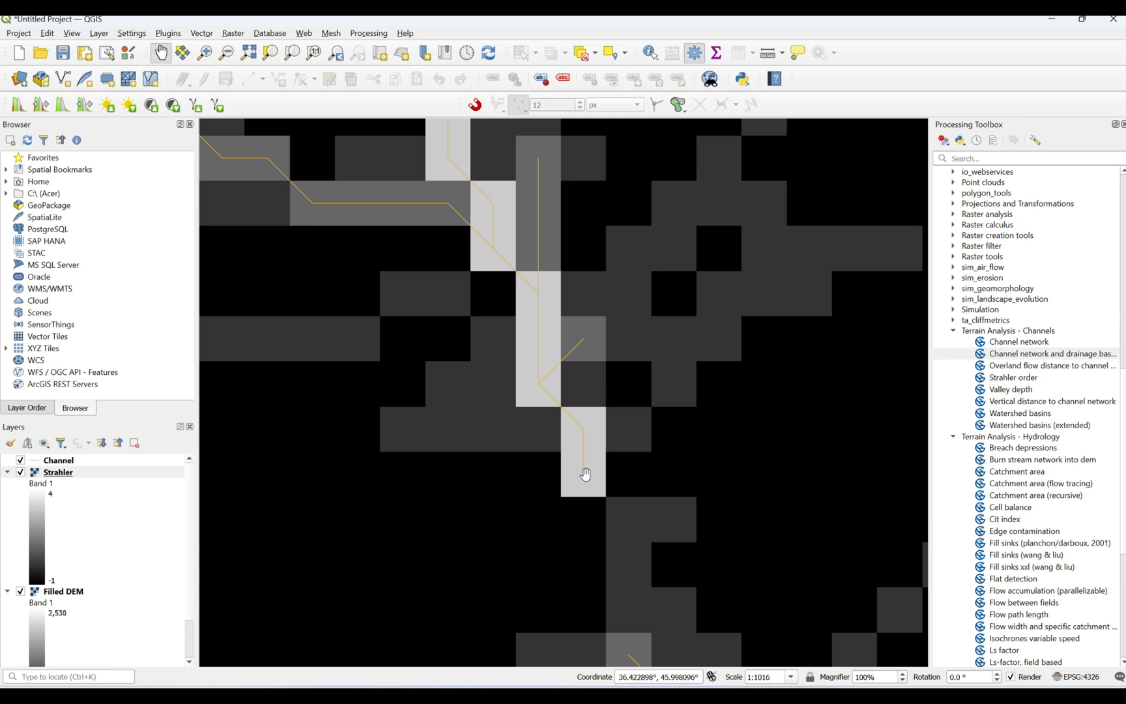
pyautogui.rightClick(586, 475)
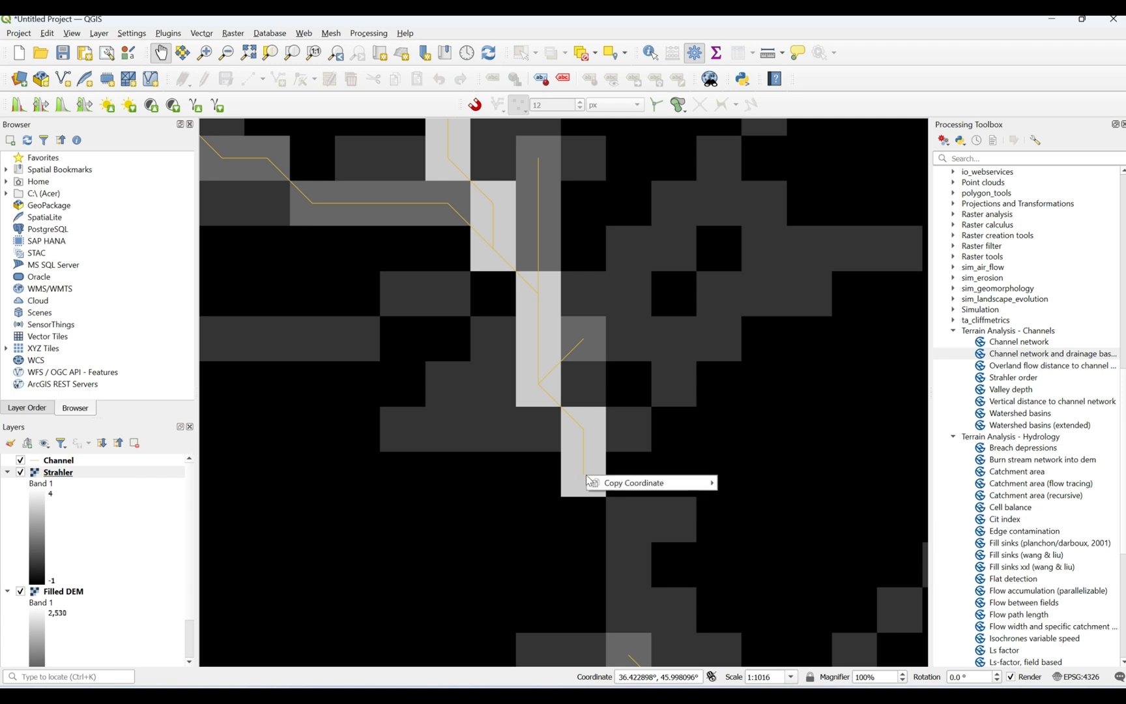
pyautogui.moveTo(627, 487)
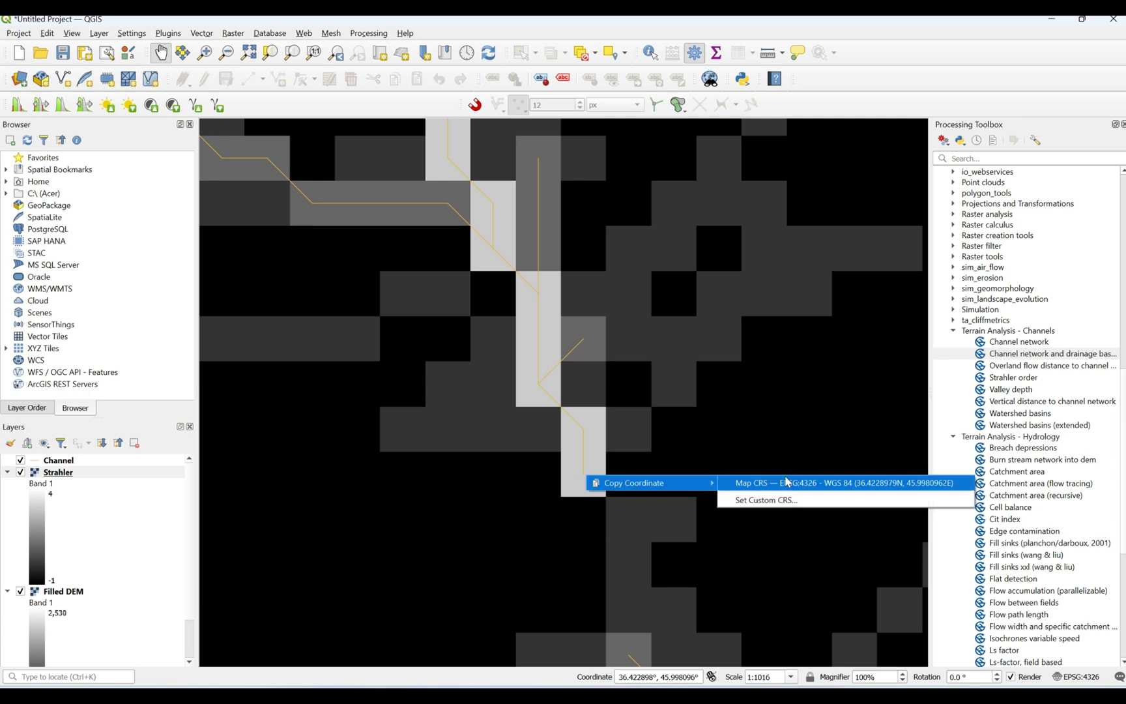
pyautogui.click(843, 485)
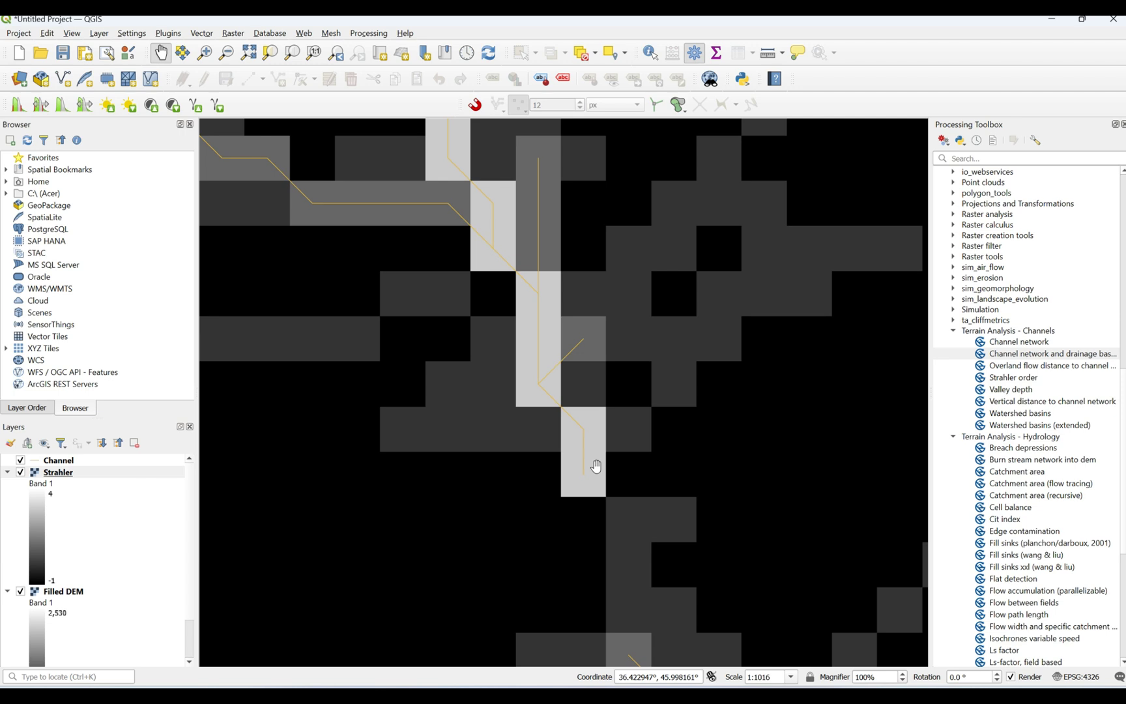
# Step: Open the SAGA Upslope area tool and set the target X coordinate to 45.9980962 and the target Y coordinate to 36.4228979
pyautogui.scroll(-5, 1044, 372)
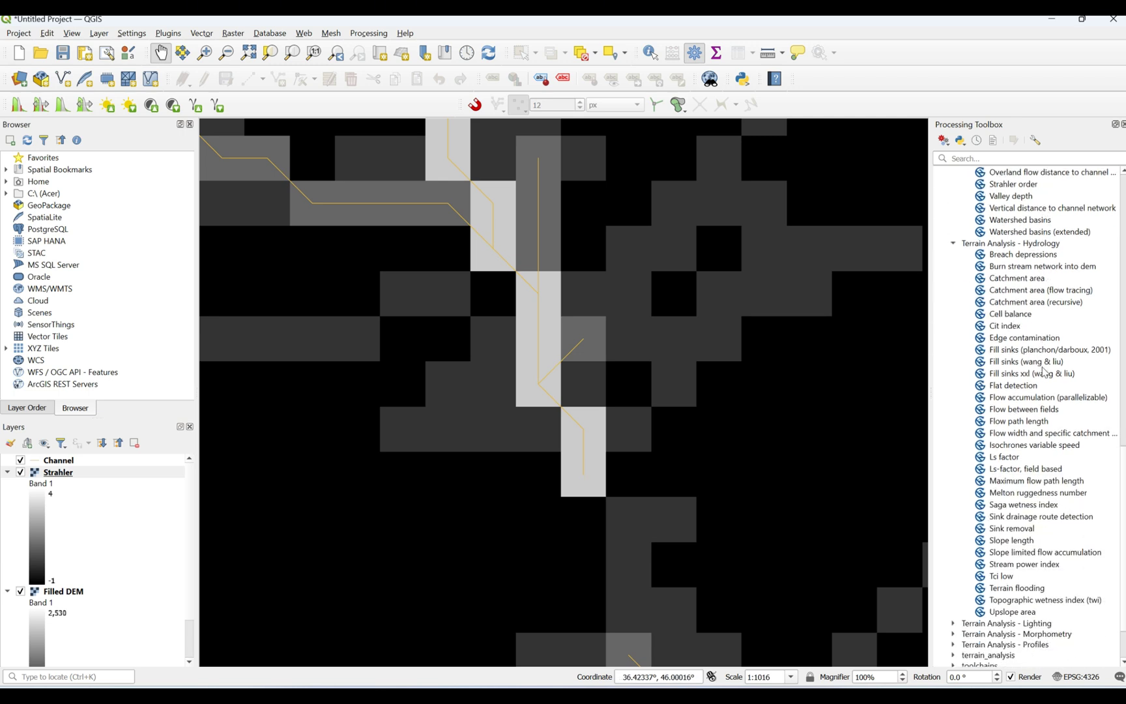
pyautogui.scroll(-2, 1044, 372)
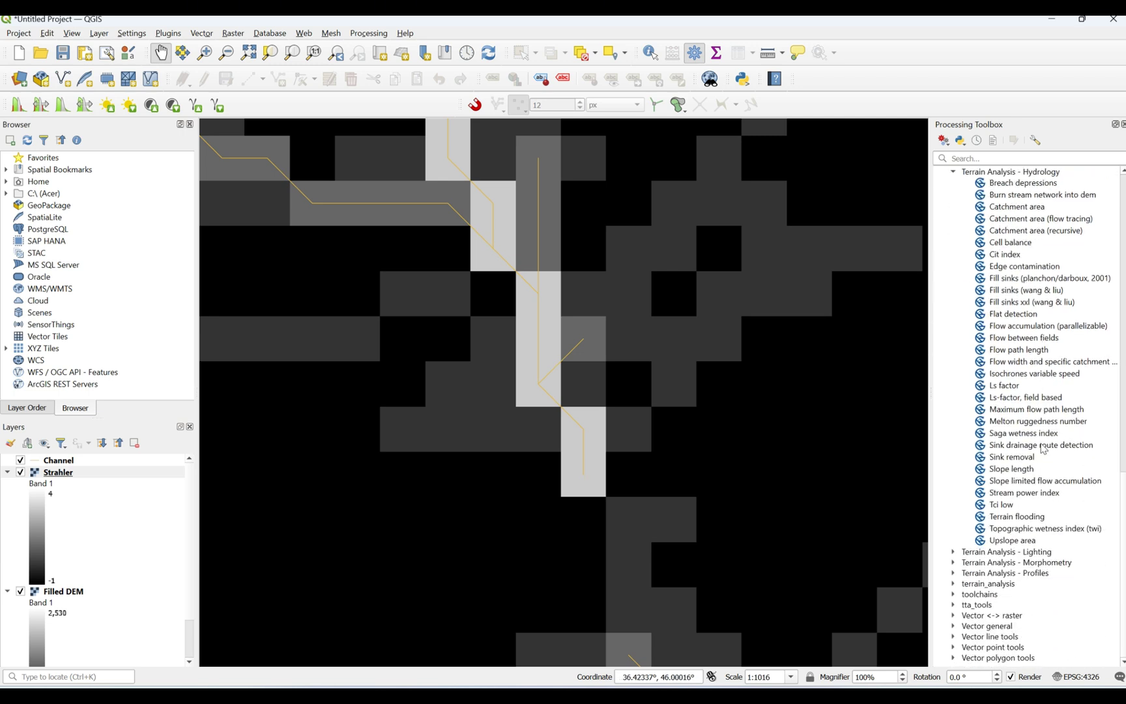
pyautogui.click(1005, 541)
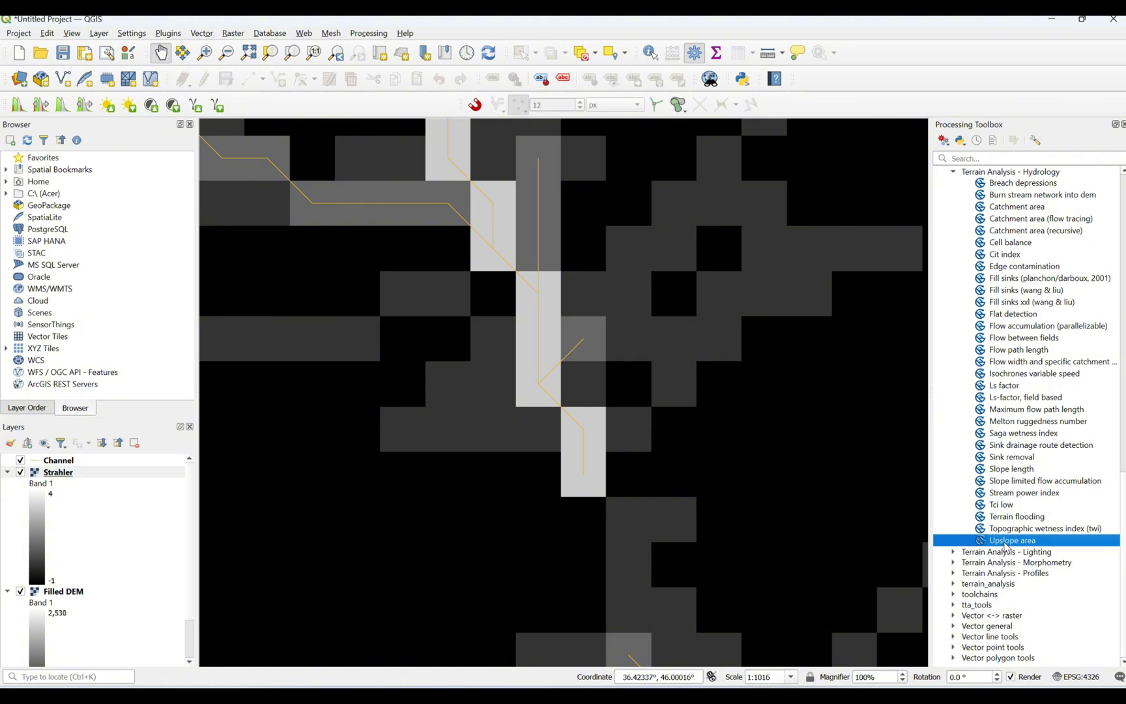
pyautogui.doubleClick(1006, 541)
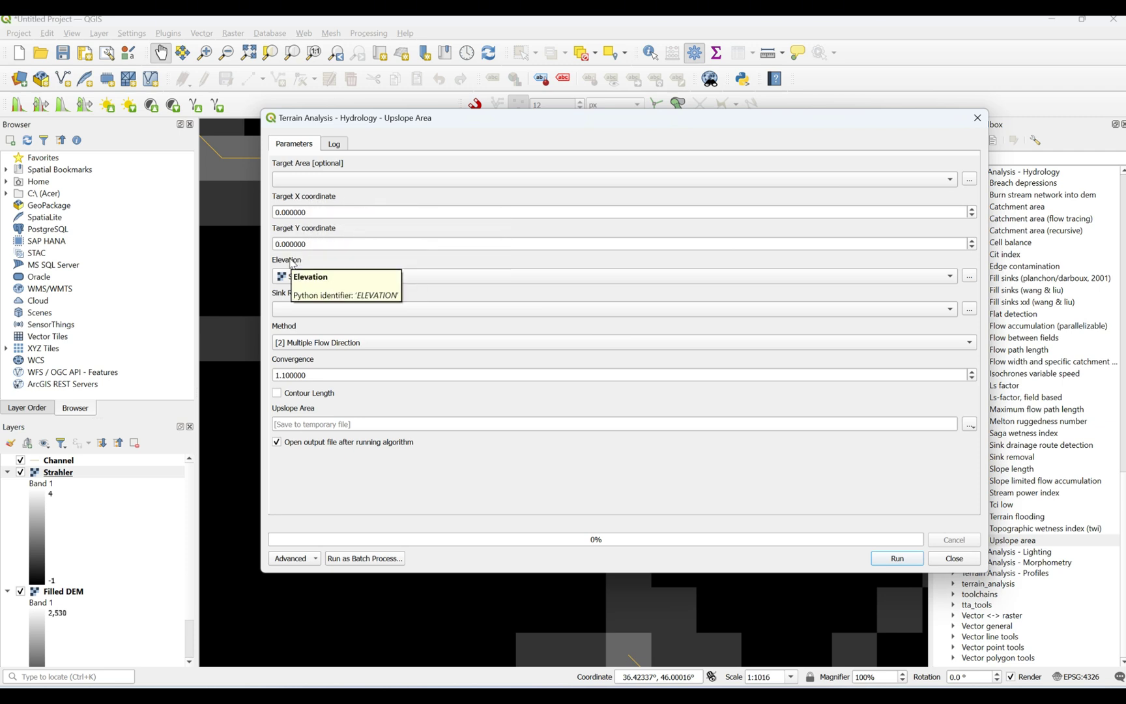
pyautogui.click(319, 211)
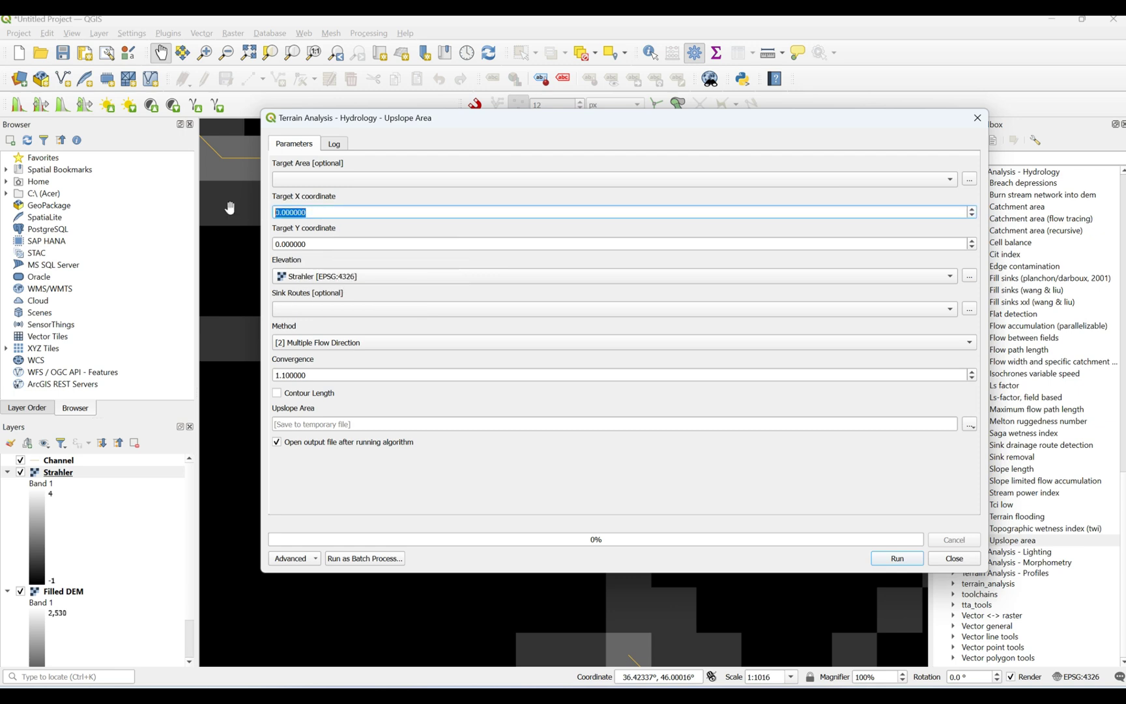
pyautogui.write('36.4228979,45.9980962')
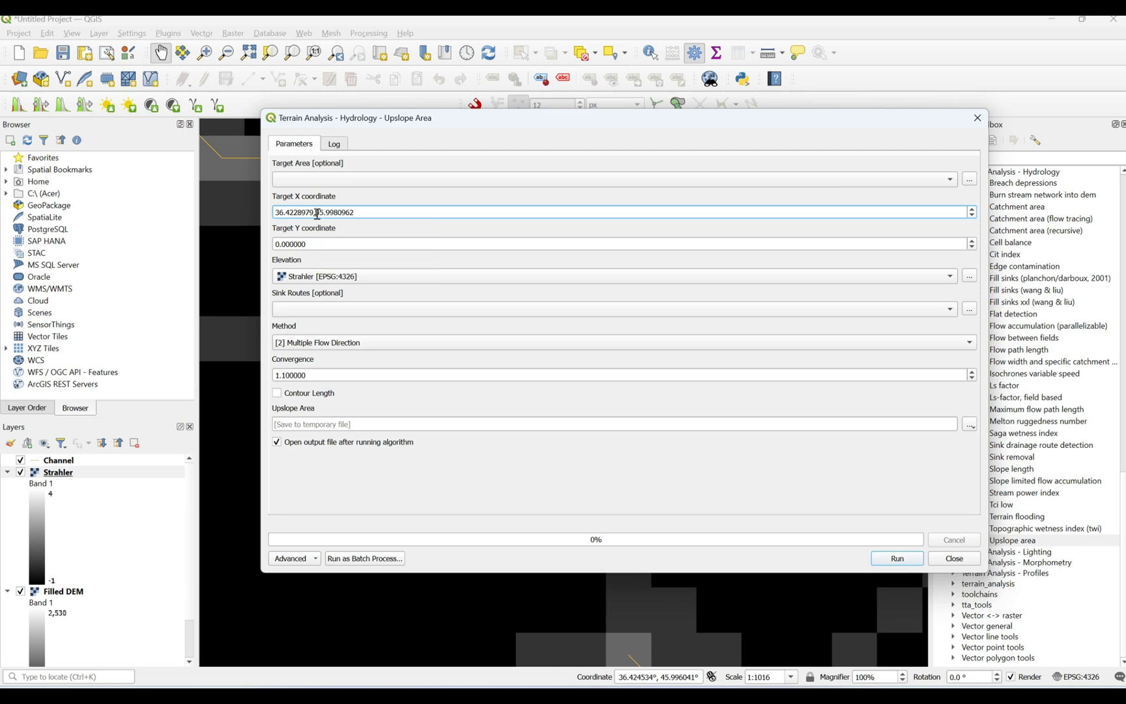
pyautogui.moveTo(318, 213); pyautogui.dragTo(277, 213)
pyautogui.hotkey('ctrl', 'c')
pyautogui.press('BackSpace')
pyautogui.click(323, 244)
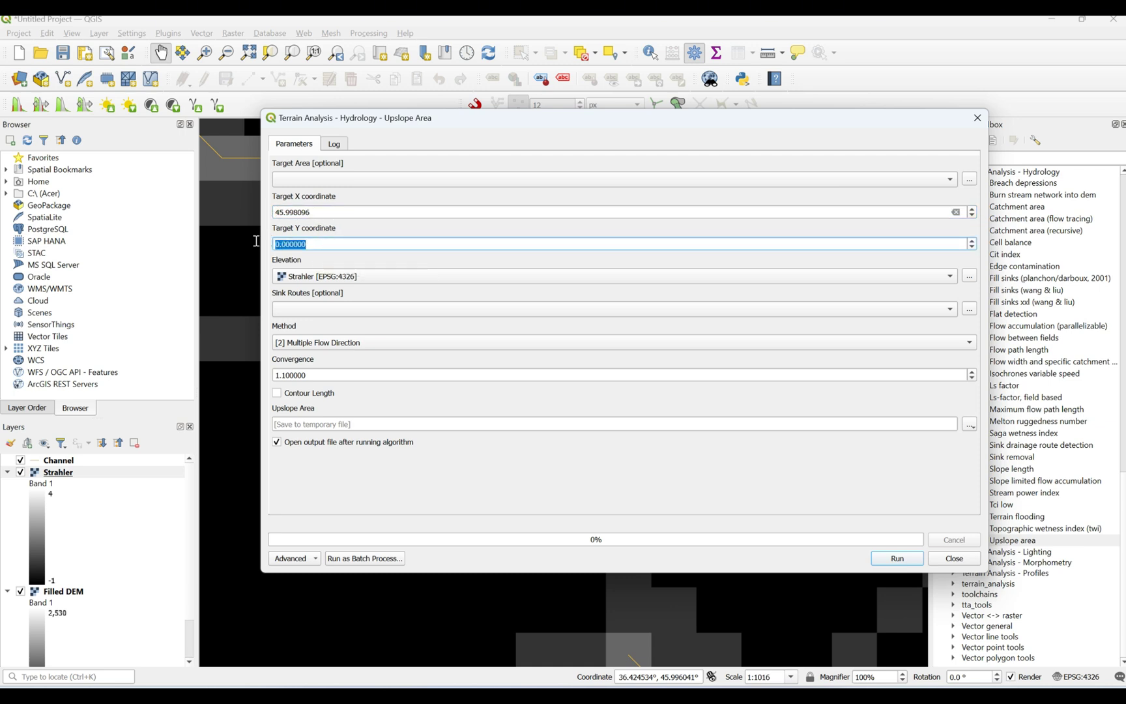
pyautogui.hotkey('ctrl', 'v')
# Step: Set the Upslope Area elevation input to Filled DEM and the method to Deterministic 8
pyautogui.click(332, 279)
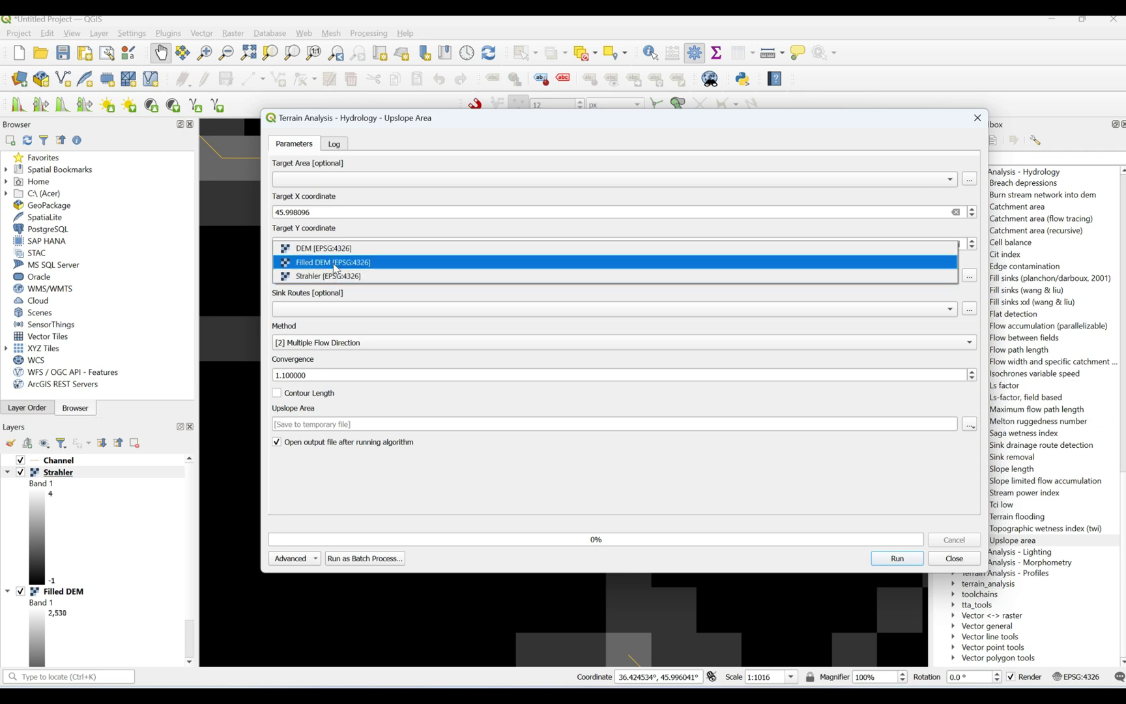
pyautogui.click(335, 267)
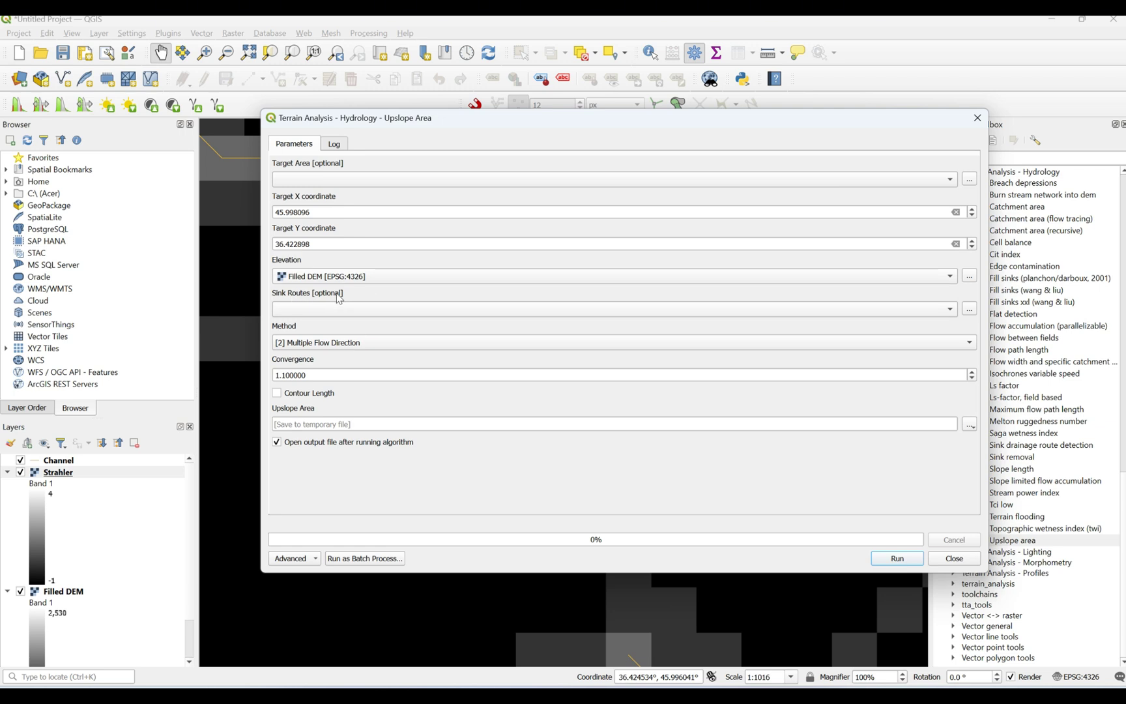
pyautogui.click(331, 347)
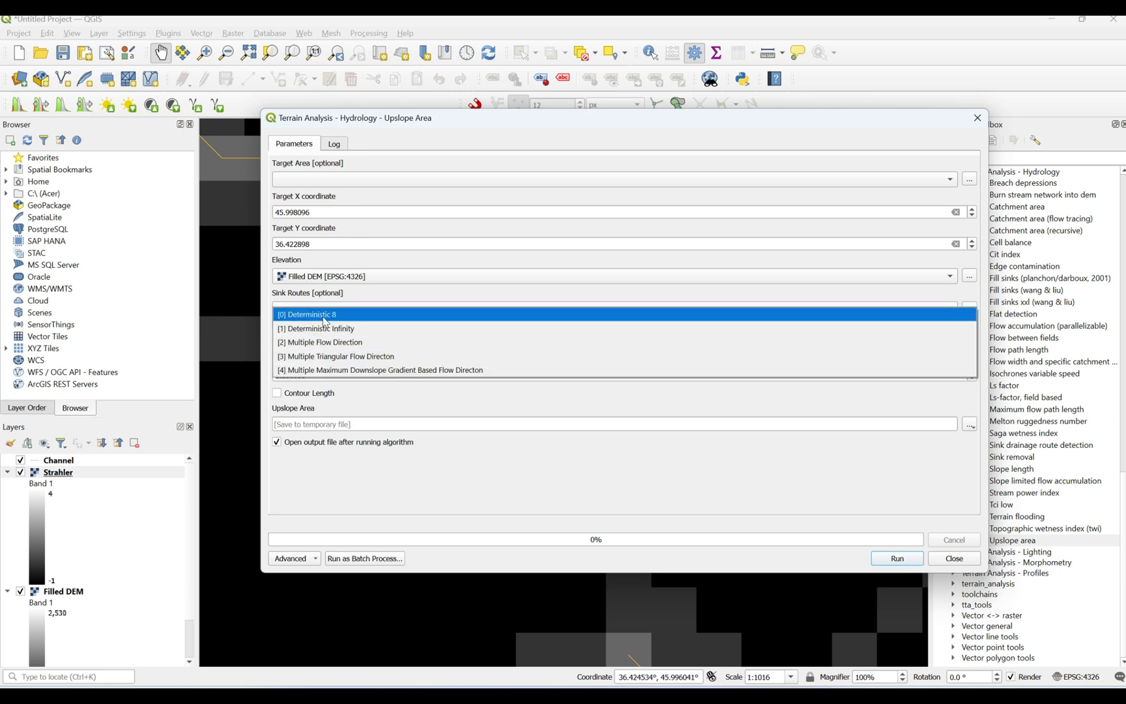
pyautogui.click(325, 318)
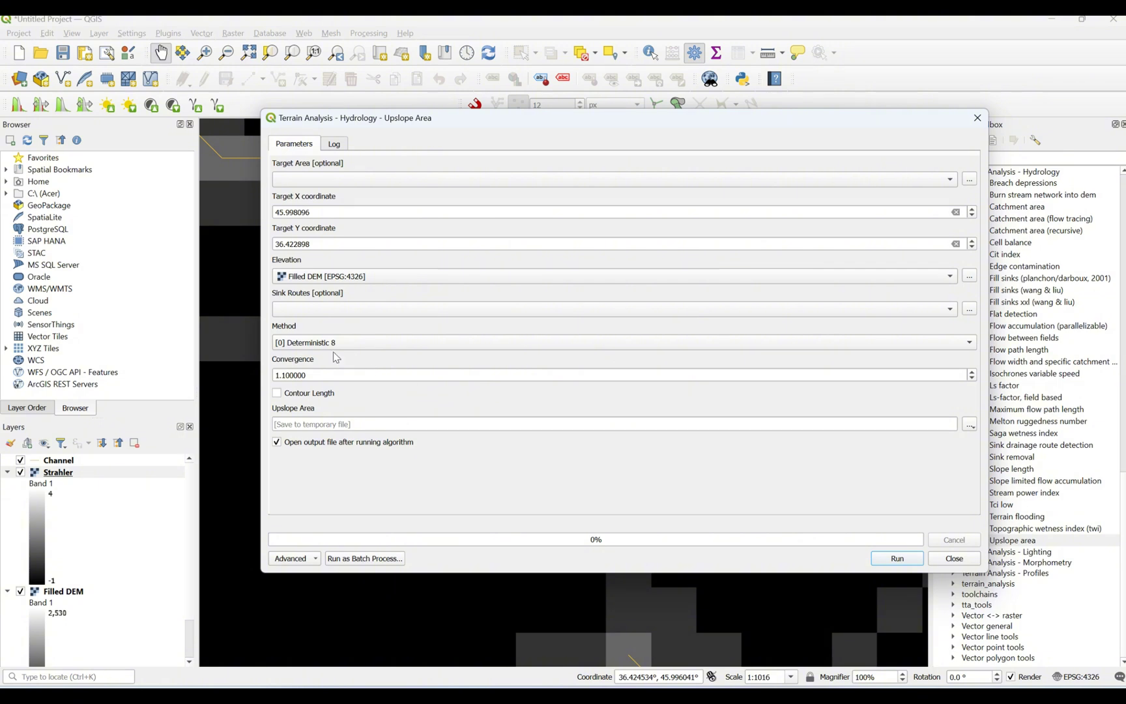
# Step: Switch to the browser and look over the Carleton wiki article on hydrological tools in QGIS, including its web address
pyautogui.hotkey('alt', 'Tab')
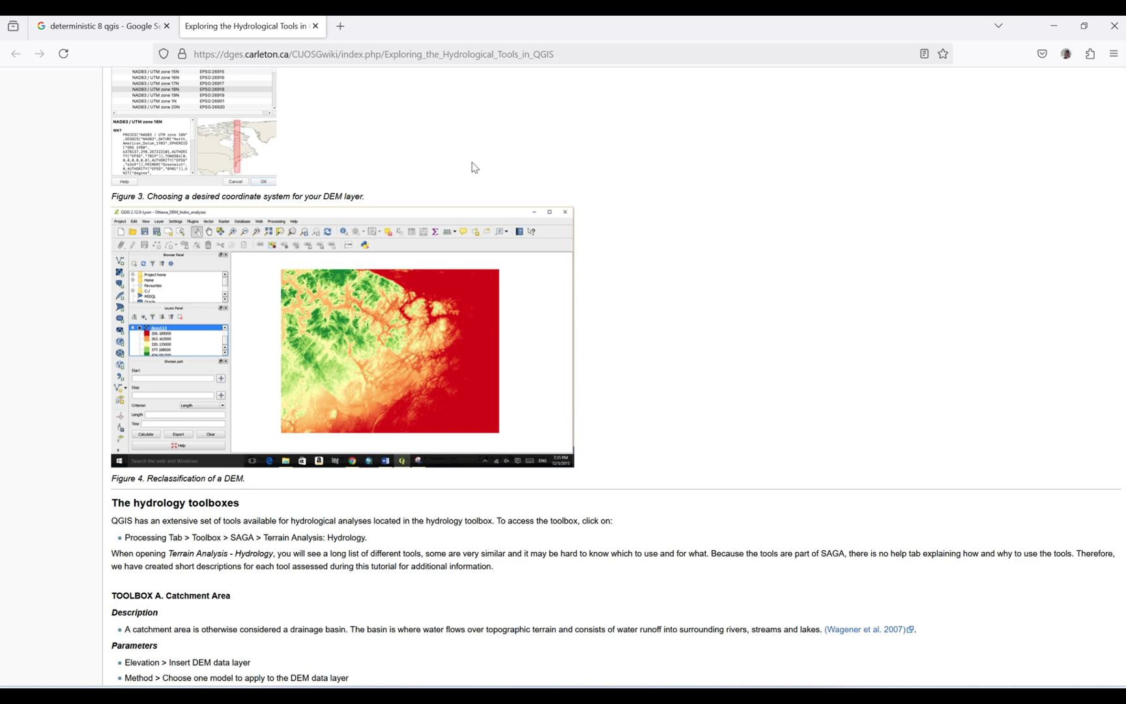
pyautogui.scroll(-5, 475, 167)
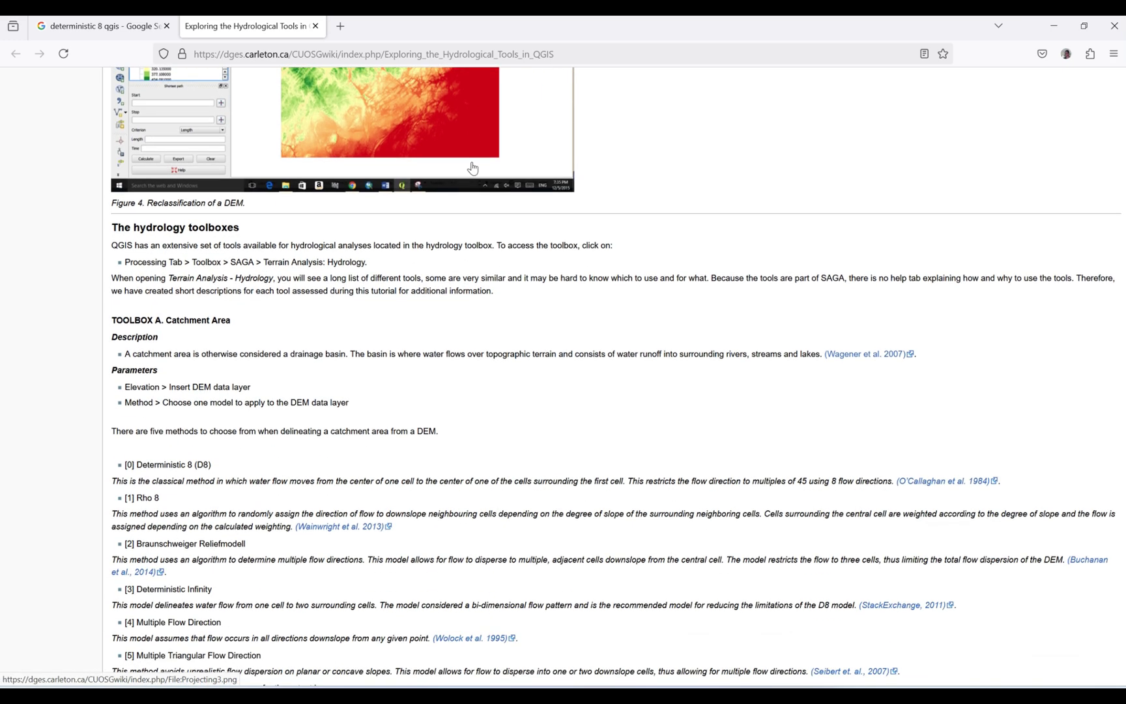
pyautogui.scroll(4, 473, 168)
pyautogui.scroll(15, 473, 168)
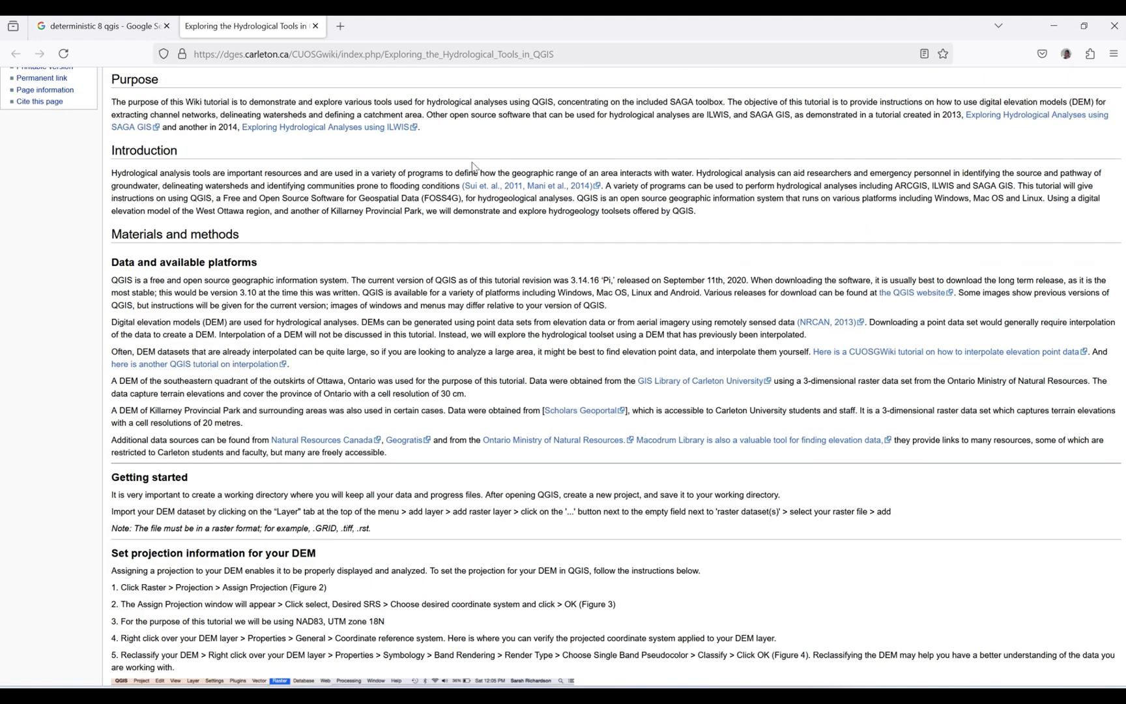
pyautogui.scroll(5, 473, 167)
pyautogui.click(432, 55)
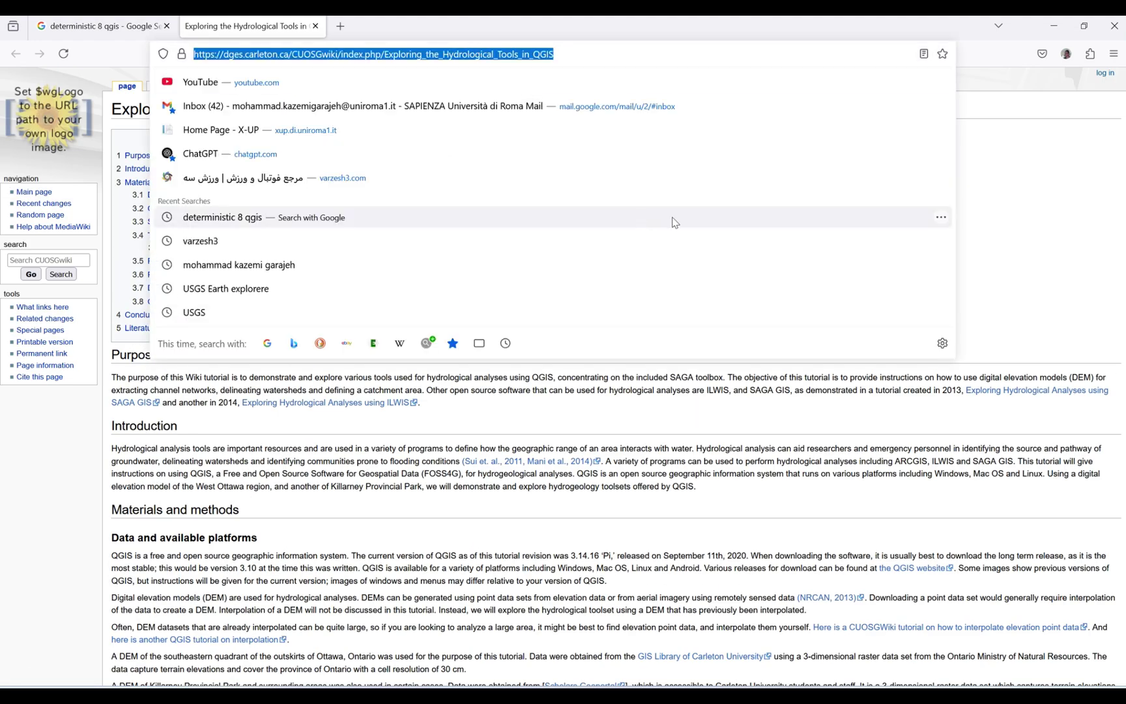
pyautogui.click(1035, 210)
# Step: Read the Catchment Area method descriptions in the article, highlighting the Deterministic 8 and Deterministic Infinity entries
pyautogui.scroll(-15, 521, 267)
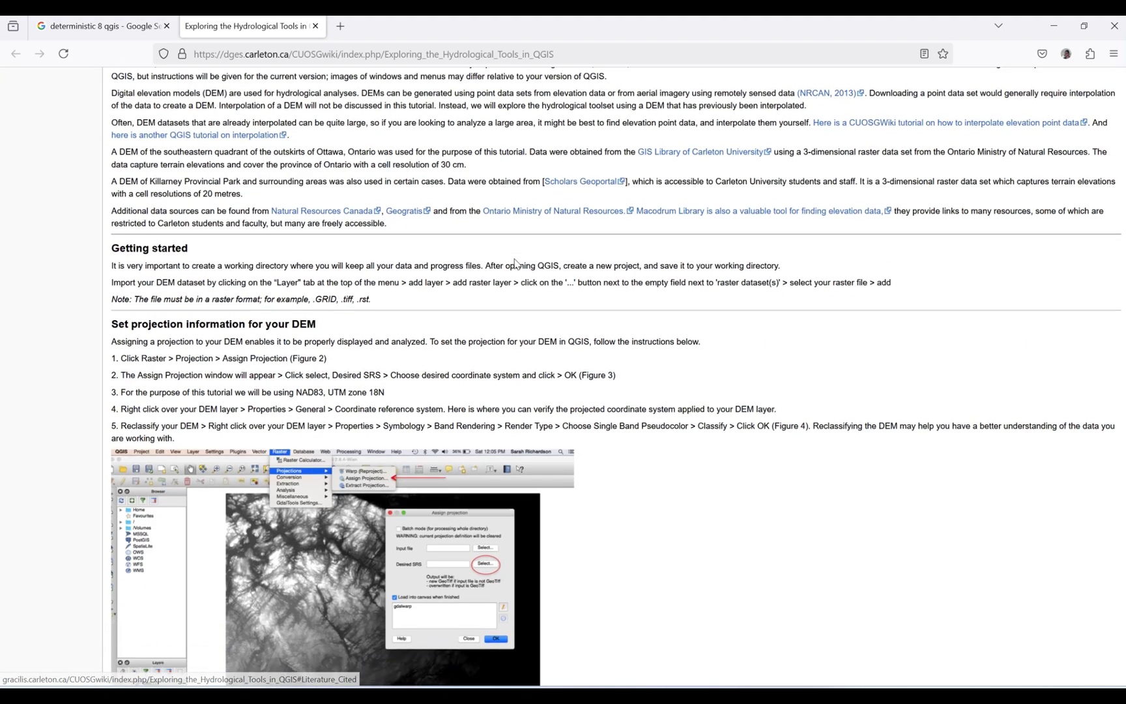
pyautogui.scroll(-6, 514, 264)
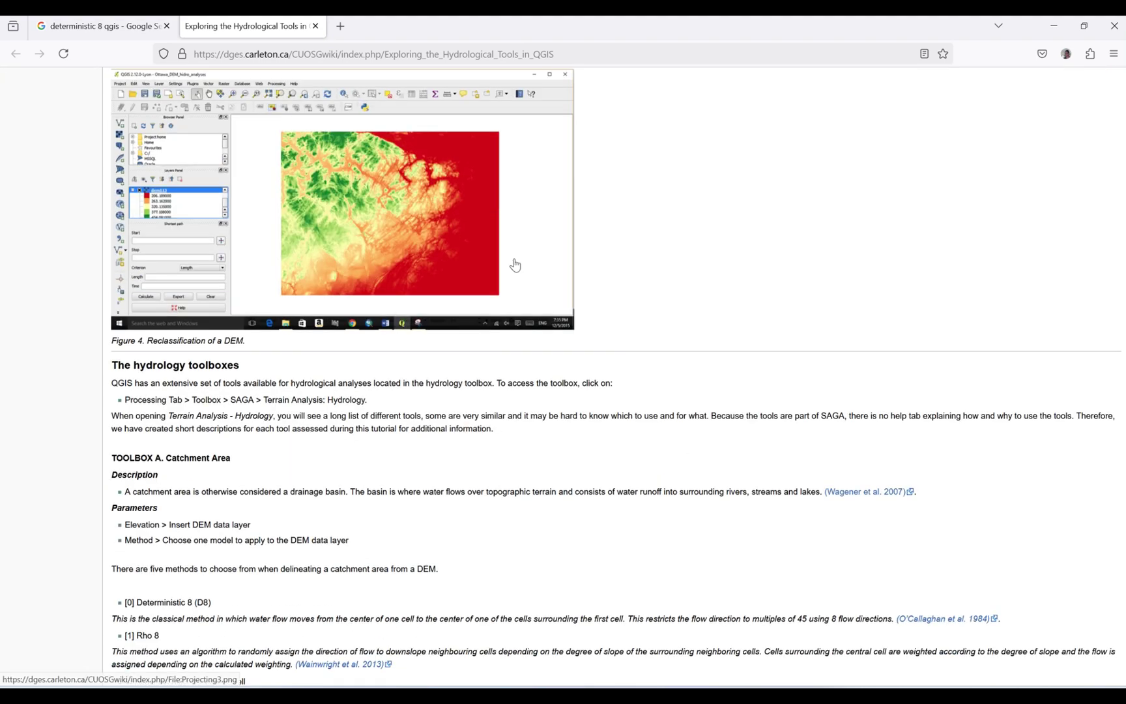
pyautogui.scroll(-3, 514, 265)
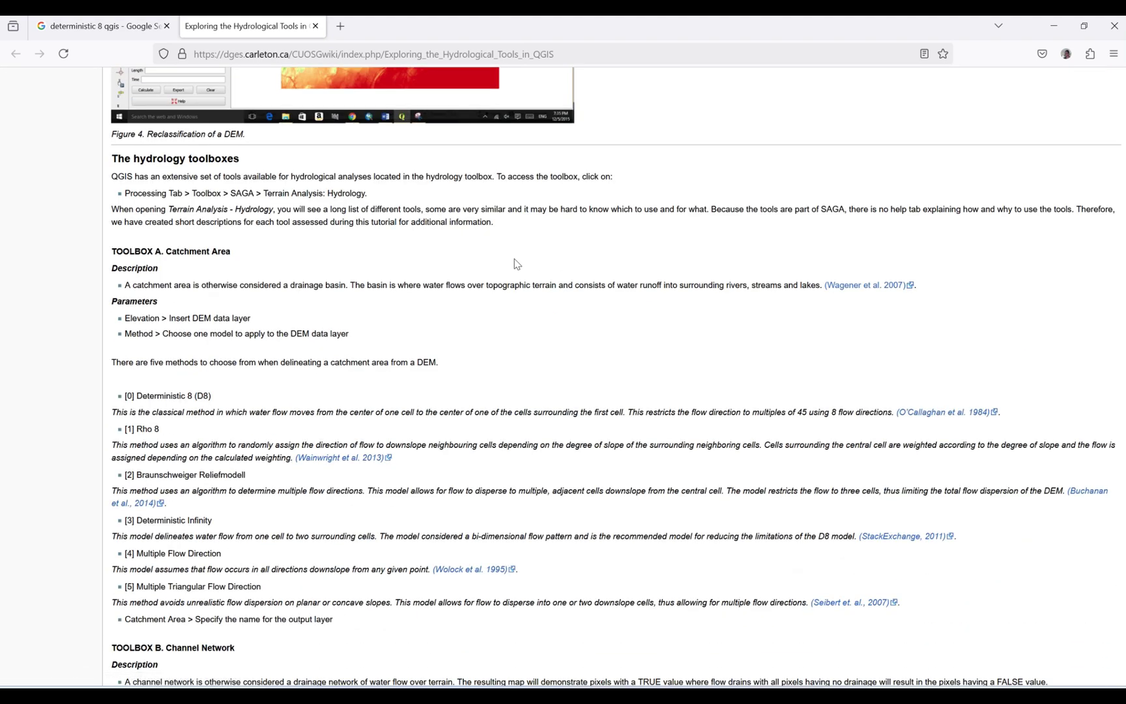
pyautogui.scroll(-2, 514, 263)
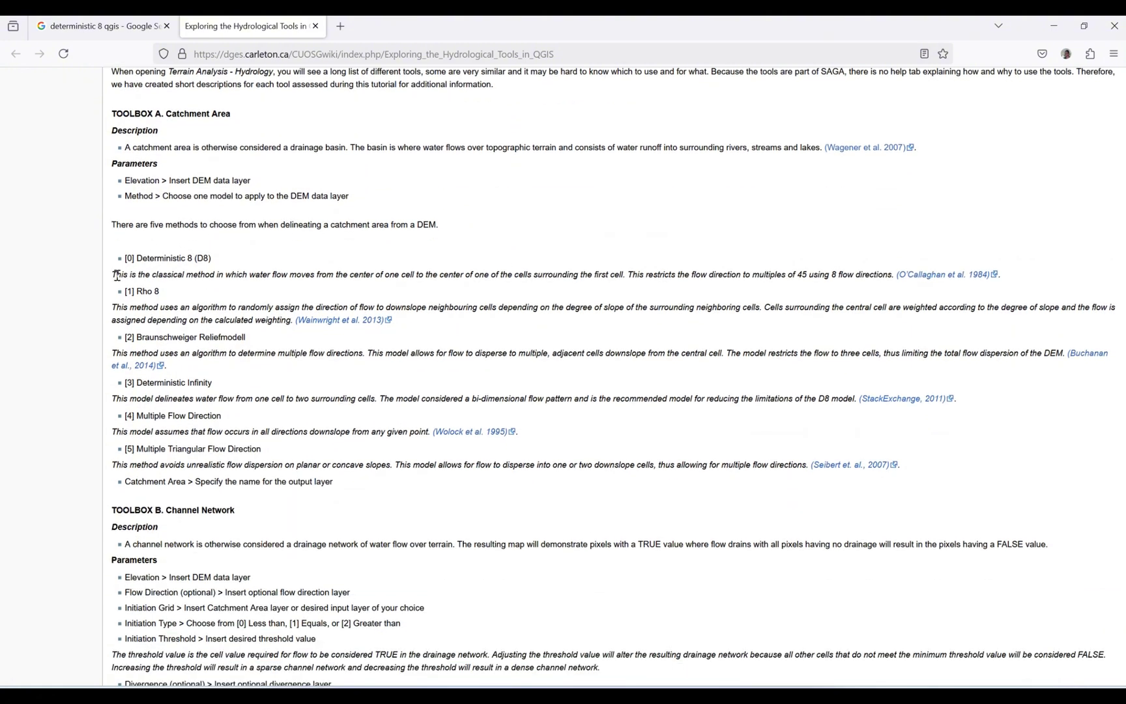
pyautogui.moveTo(136, 257); pyautogui.dragTo(193, 258)
pyautogui.click(148, 273)
pyautogui.scroll(-1, 223, 390)
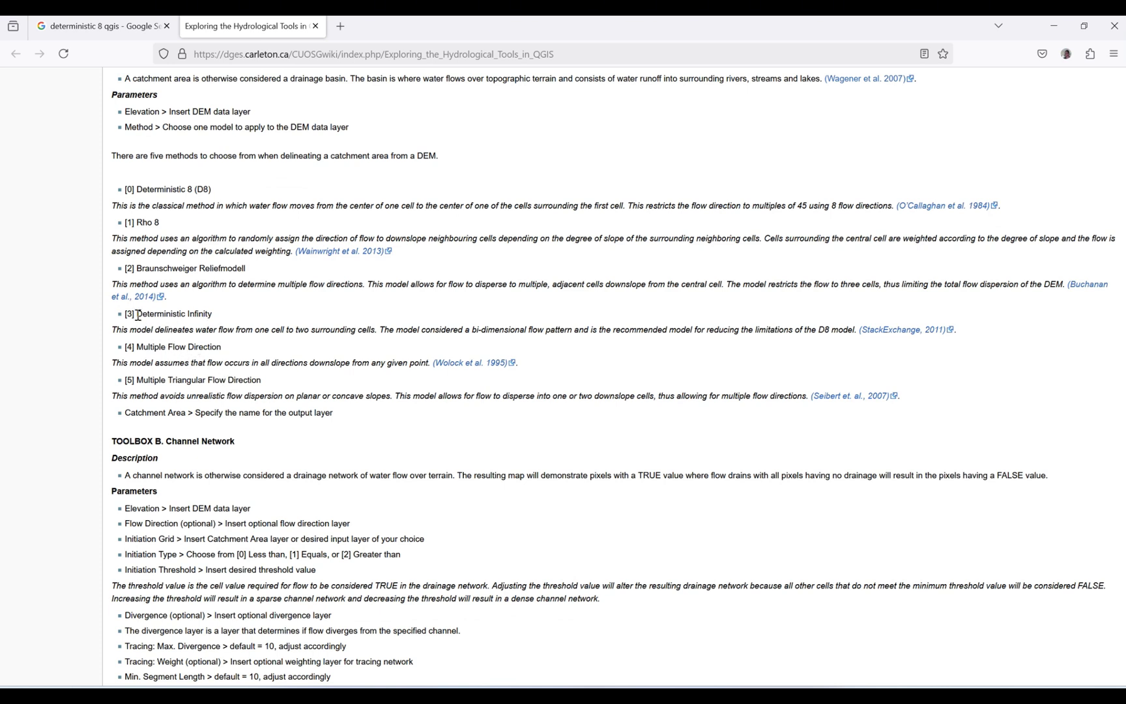
pyautogui.moveTo(138, 315); pyautogui.dragTo(236, 325)
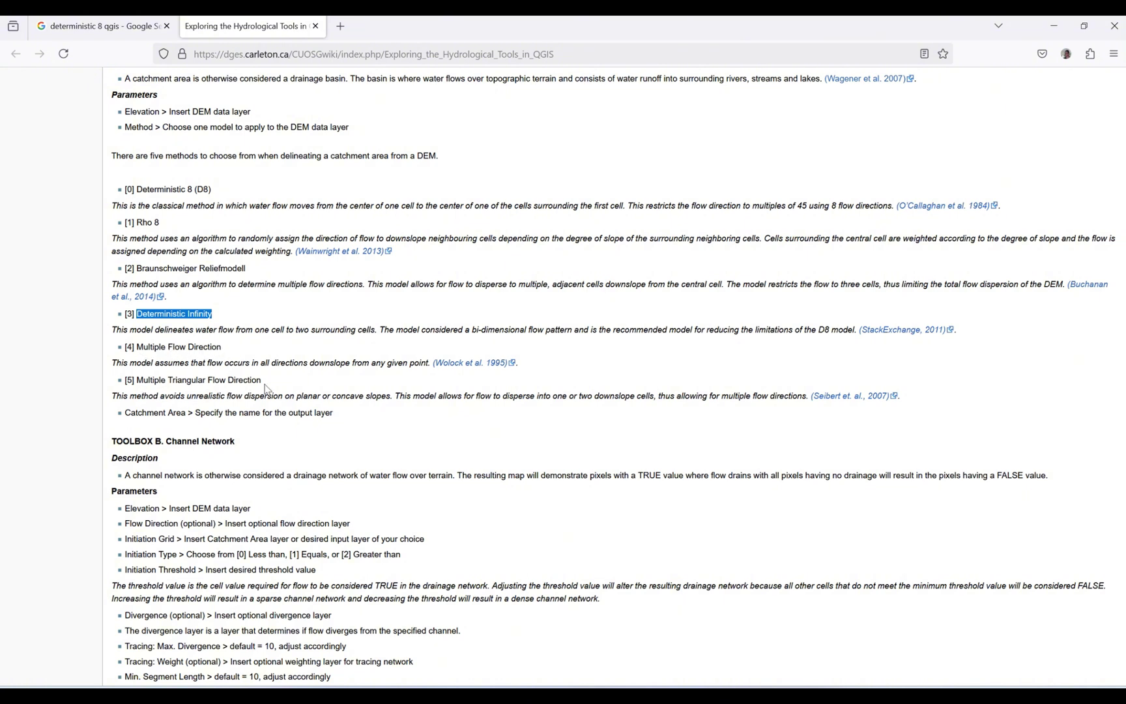
# Step: Return to QGIS and choose Deterministic 8 again as the Upslope Area method
pyautogui.hotkey('alt', 'Tab')
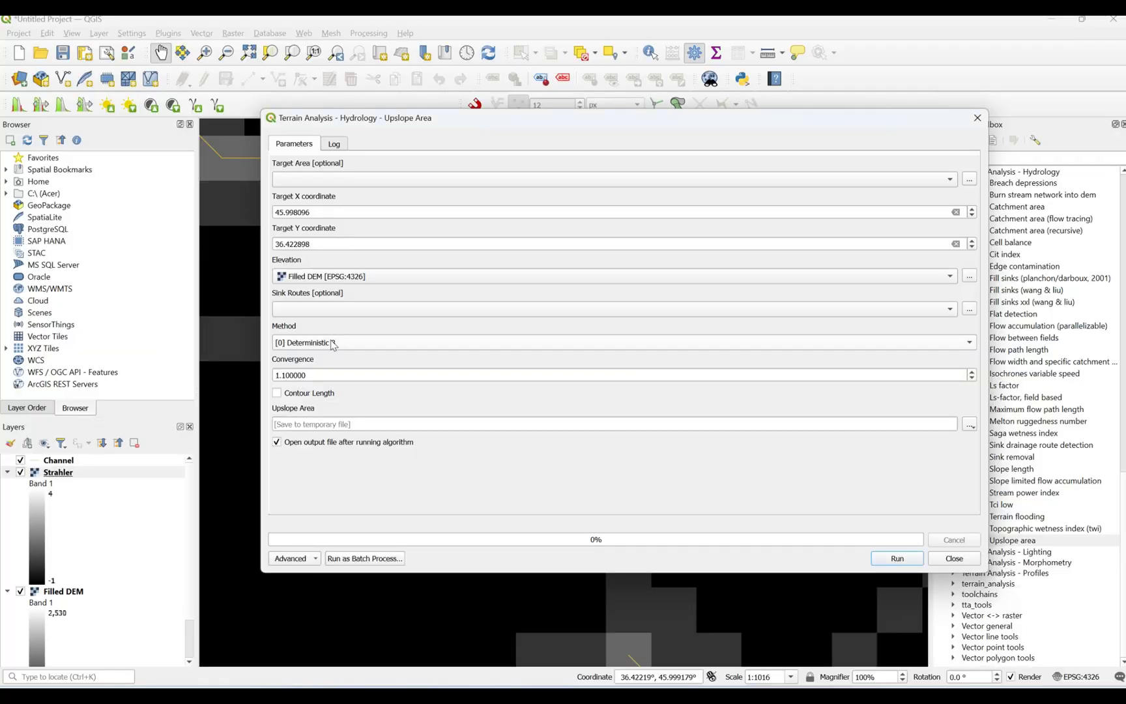
pyautogui.click(391, 346)
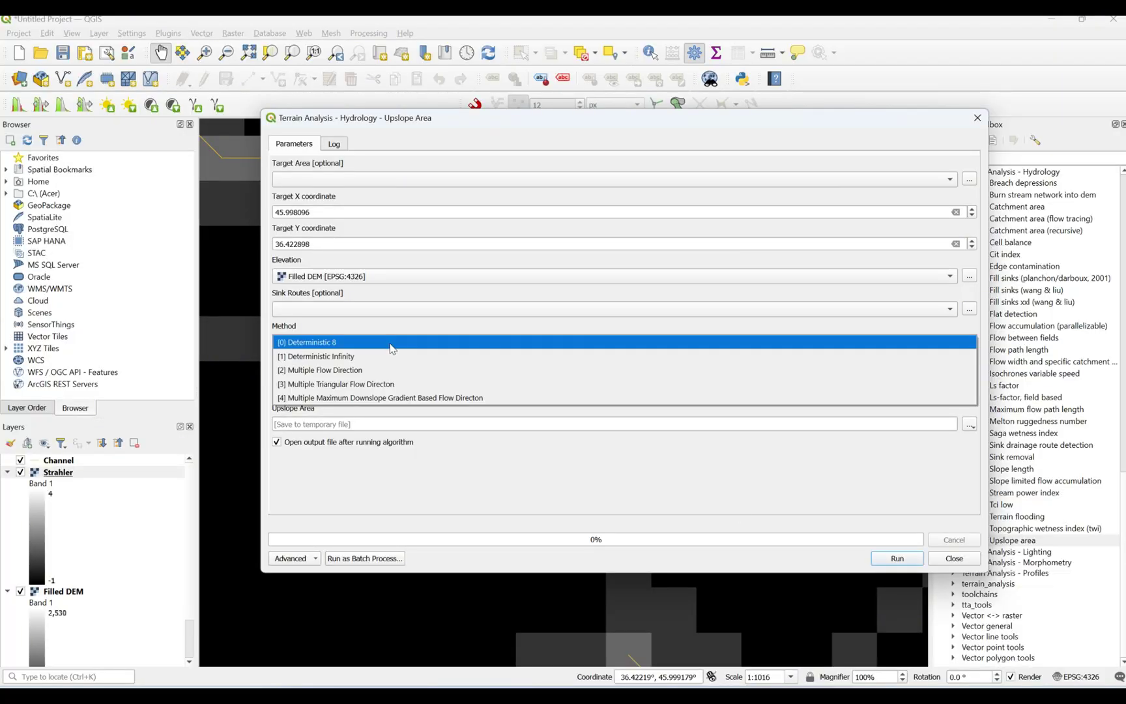
pyautogui.click(392, 344)
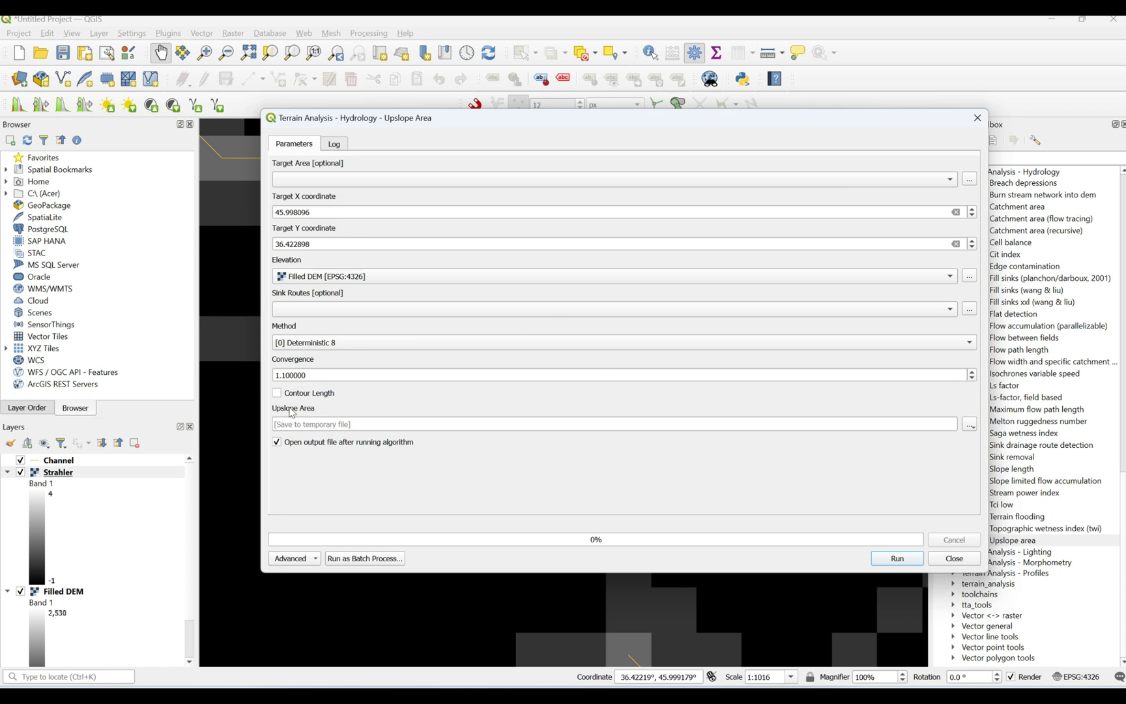
# Step: Save the Upslope Area output as an SDAT file named Upslope in the Watersshade folder and run the tool
pyautogui.click(968, 425)
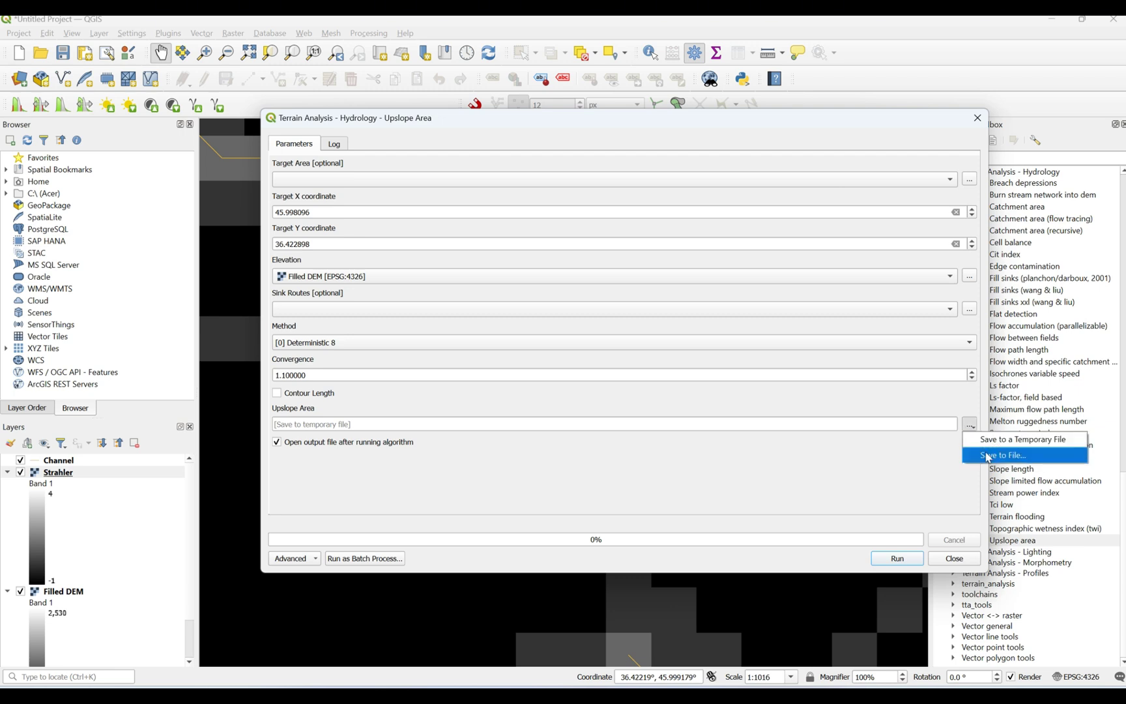
pyautogui.click(987, 456)
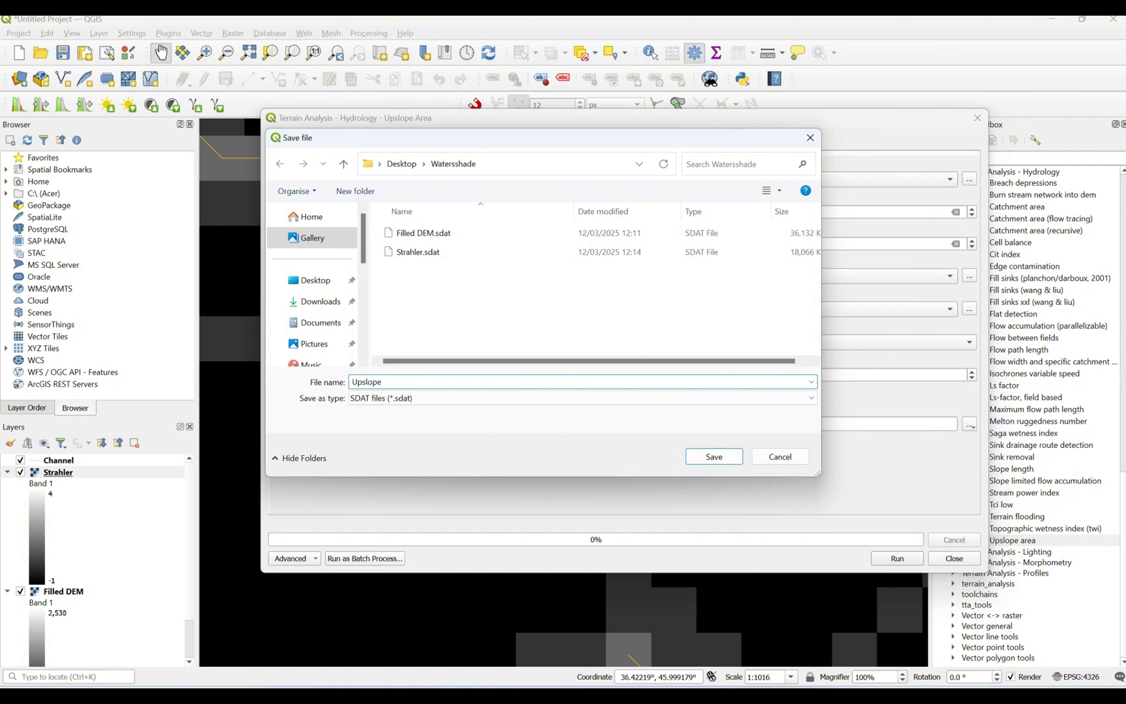
pyautogui.write('Upslope')
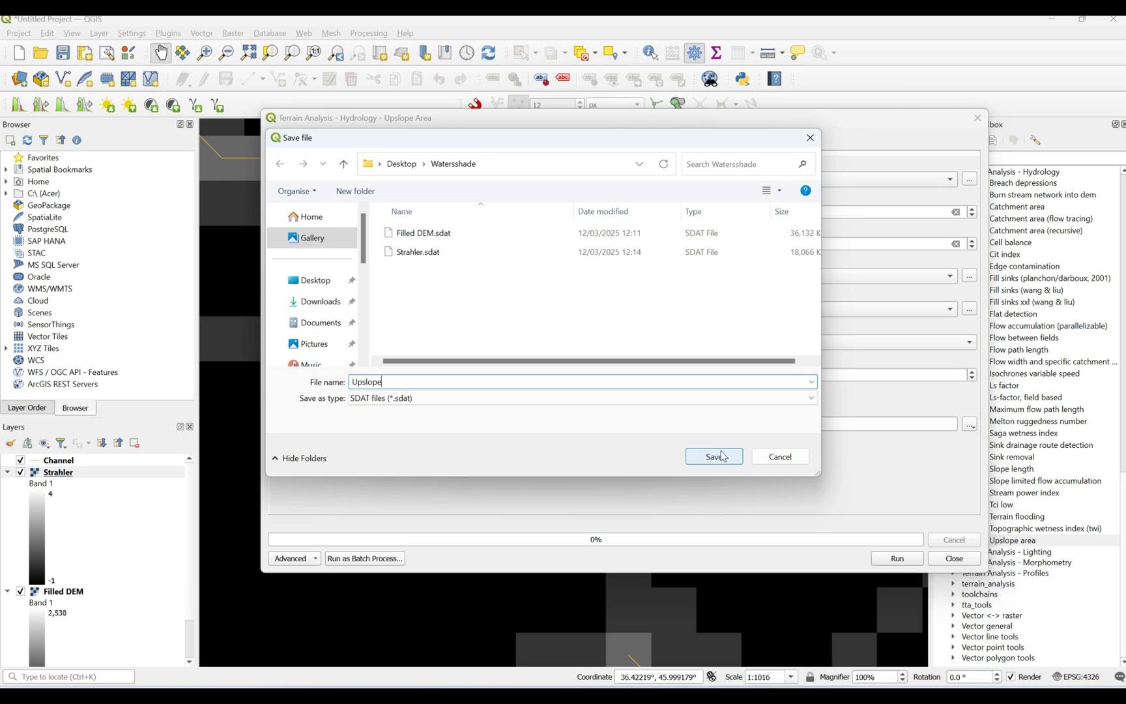
pyautogui.click(715, 456)
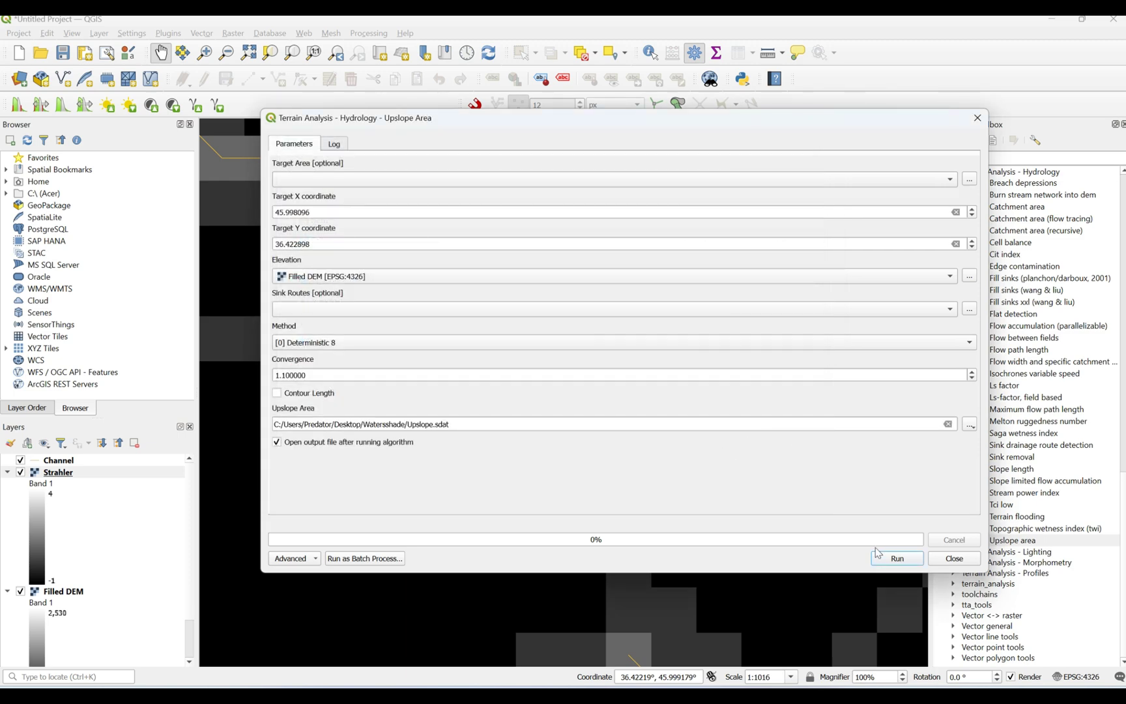
pyautogui.click(891, 559)
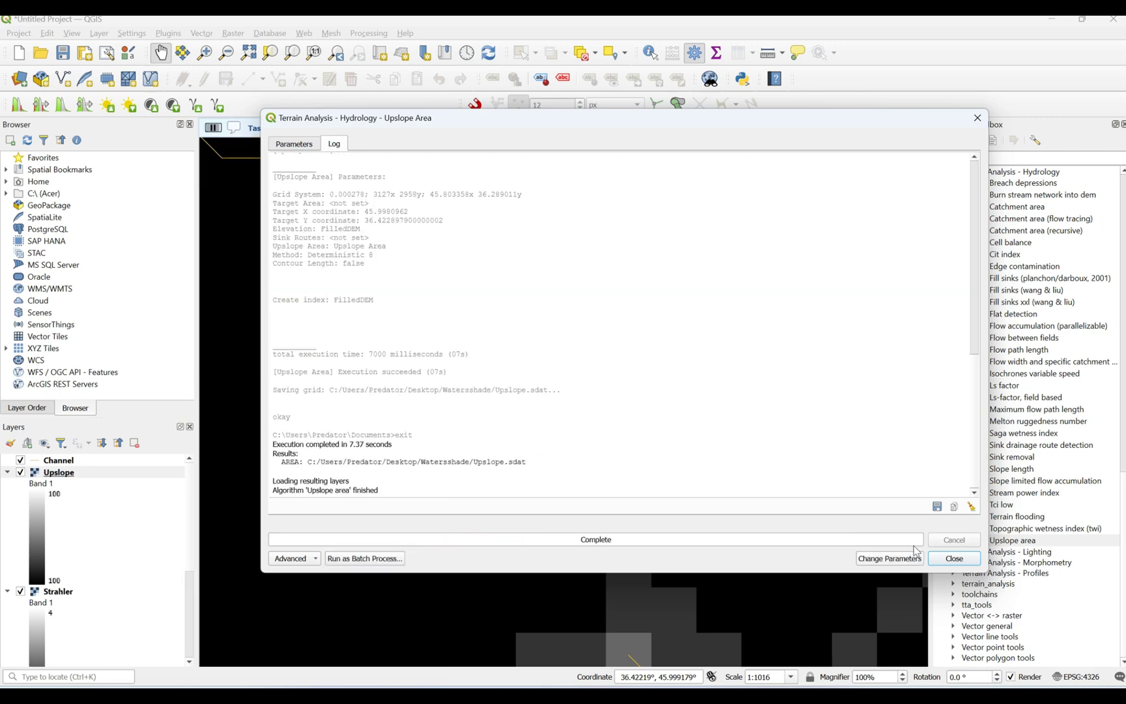
# Step: Close the Upslope Area tool and hide the Strahler layer to expose the upslope raster on the map
pyautogui.click(955, 558)
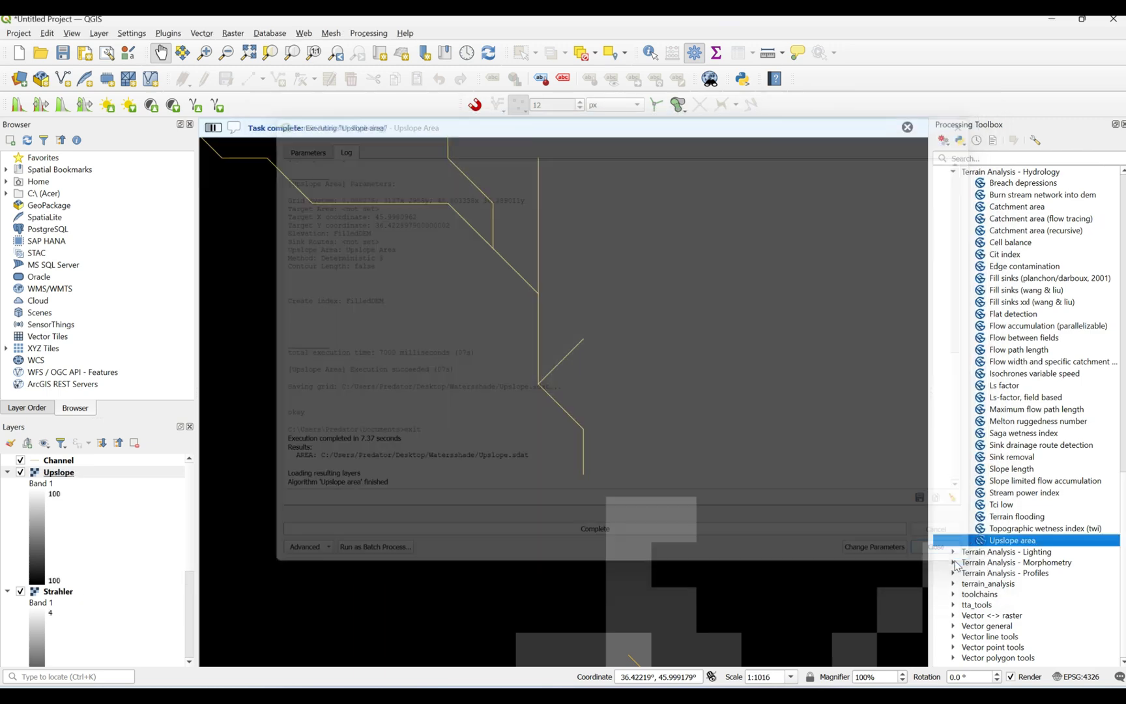
pyautogui.scroll(-2, 557, 479)
pyautogui.scroll(-2, 557, 478)
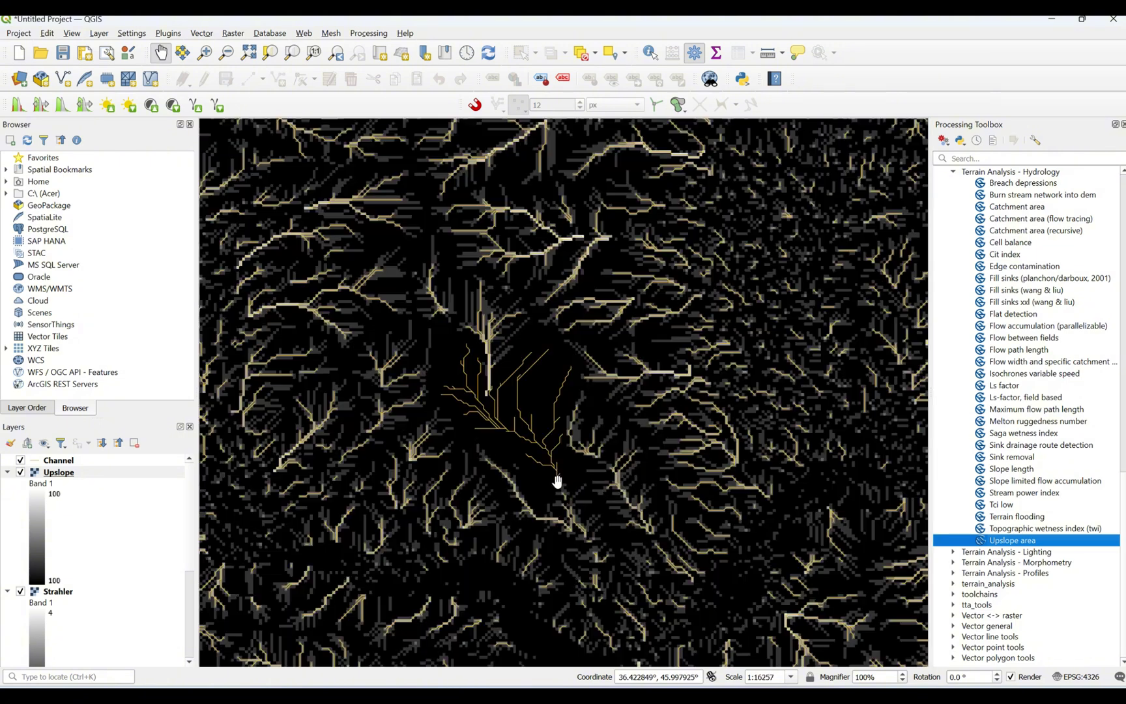
pyautogui.scroll(1, 520, 435)
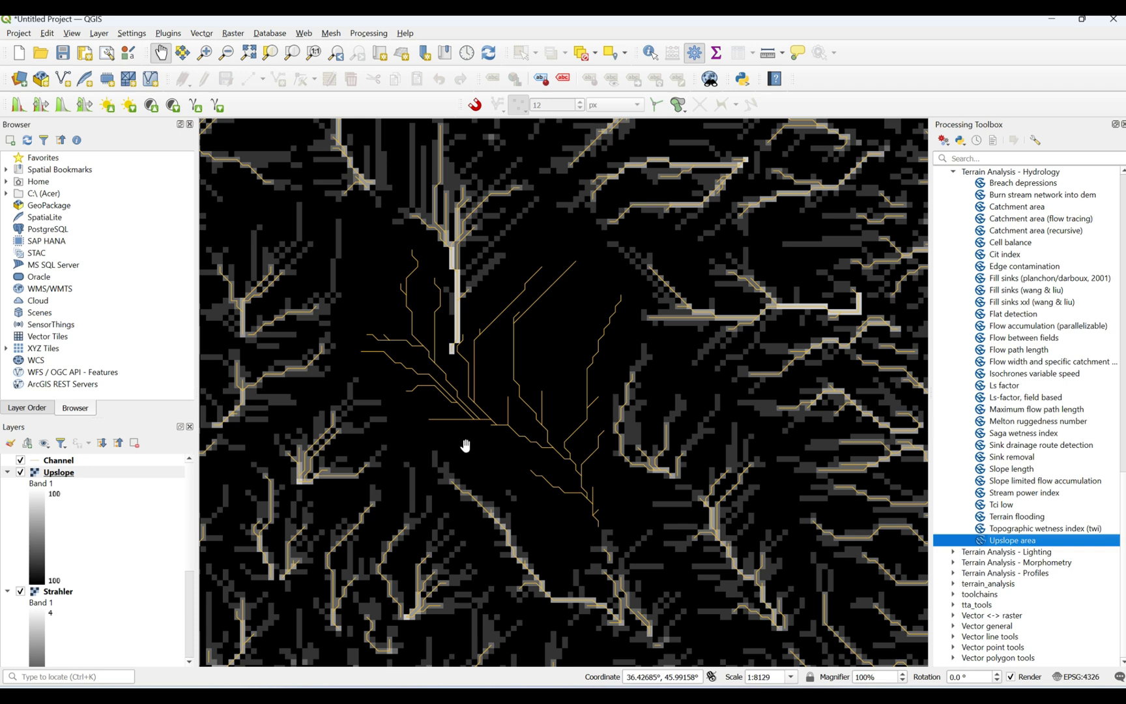
pyautogui.click(21, 592)
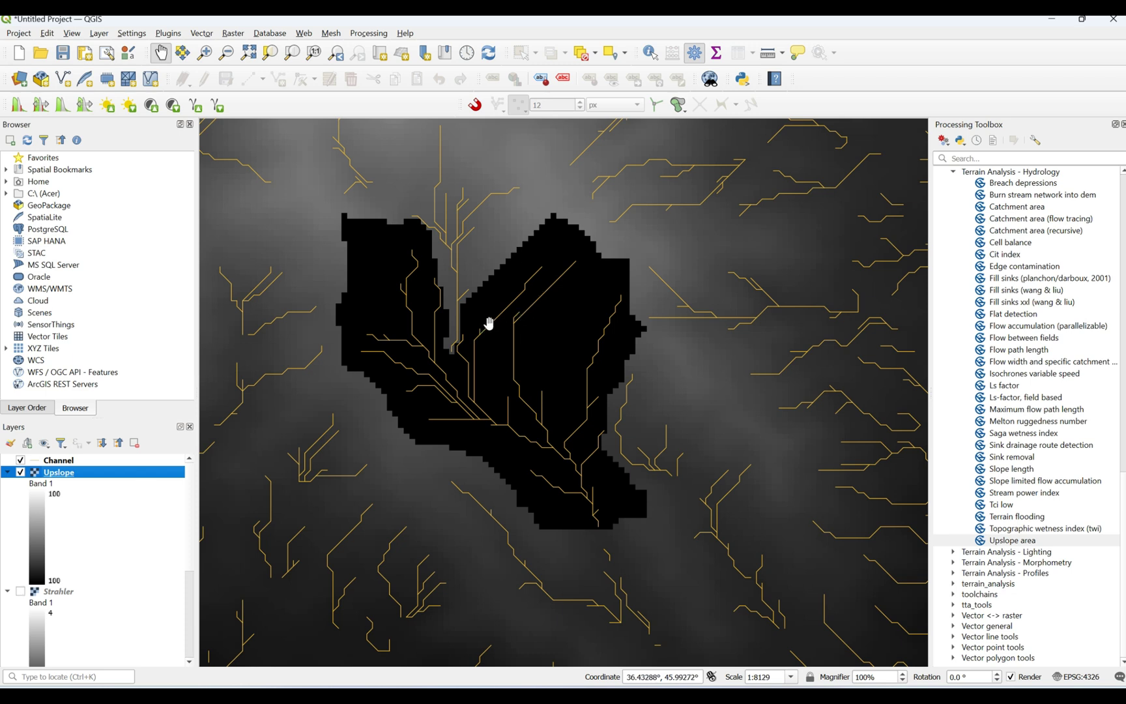
pyautogui.moveTo(487, 324); pyautogui.dragTo(569, 330)
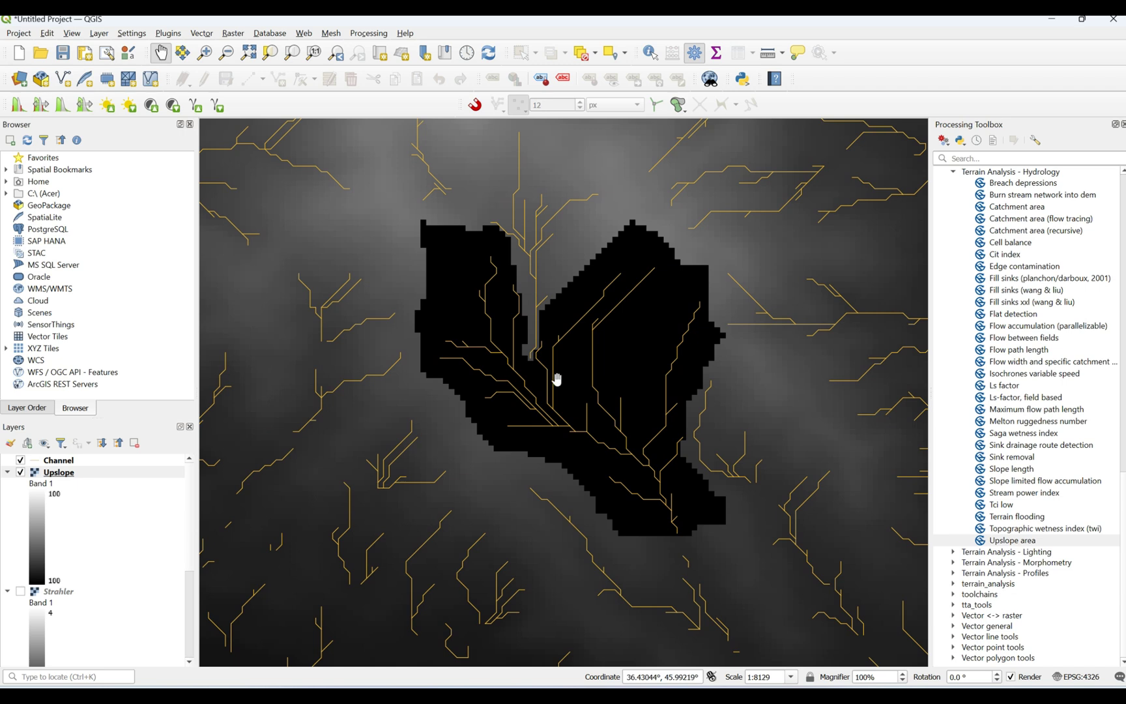
pyautogui.moveTo(556, 377); pyautogui.dragTo(518, 392)
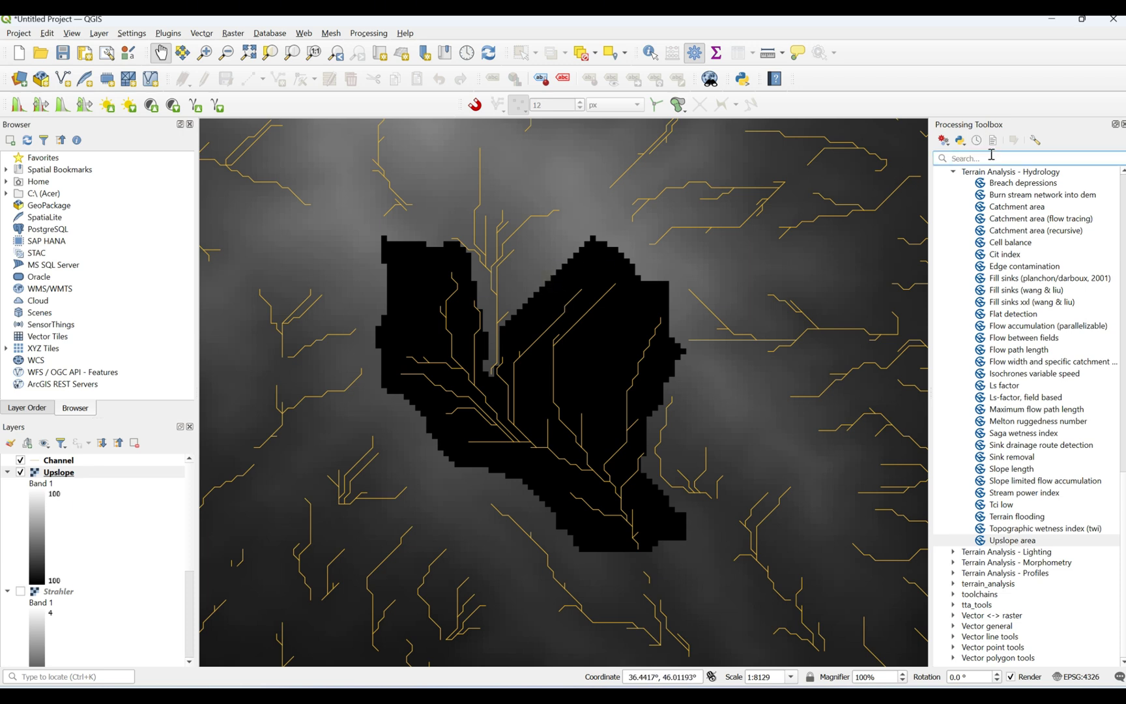
# Step: Start the Polygonize (Raster to Vector) conversion with the Upslope raster as the input layer
pyautogui.click(243, 34)
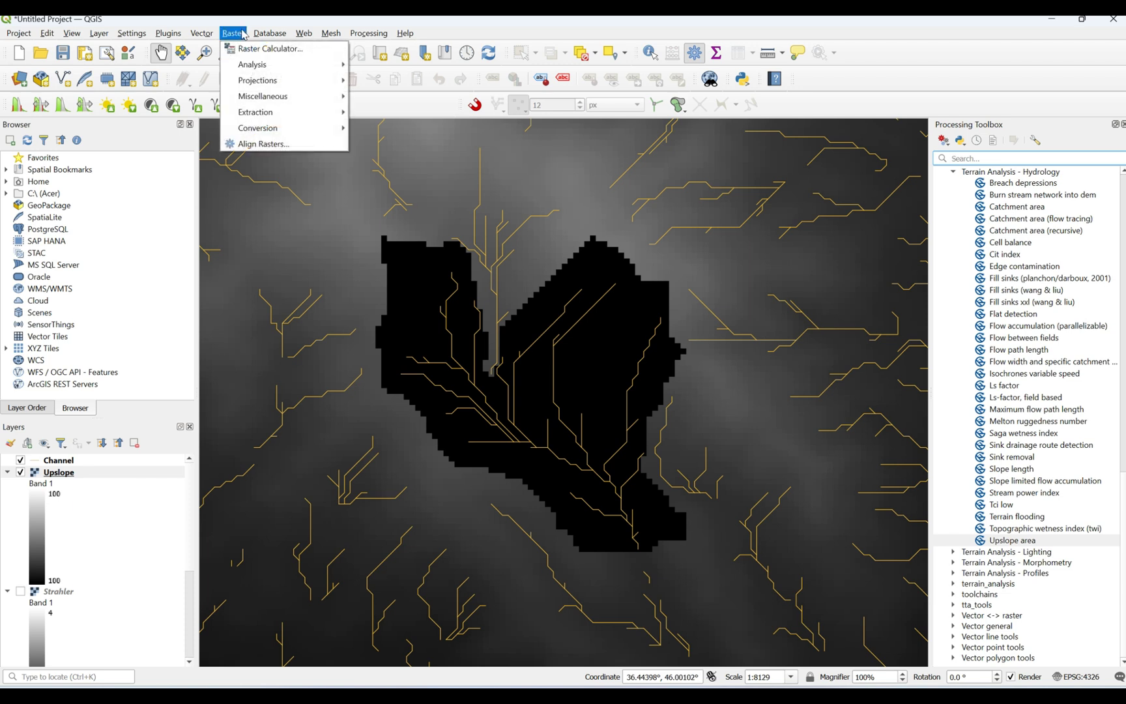
pyautogui.moveTo(273, 134)
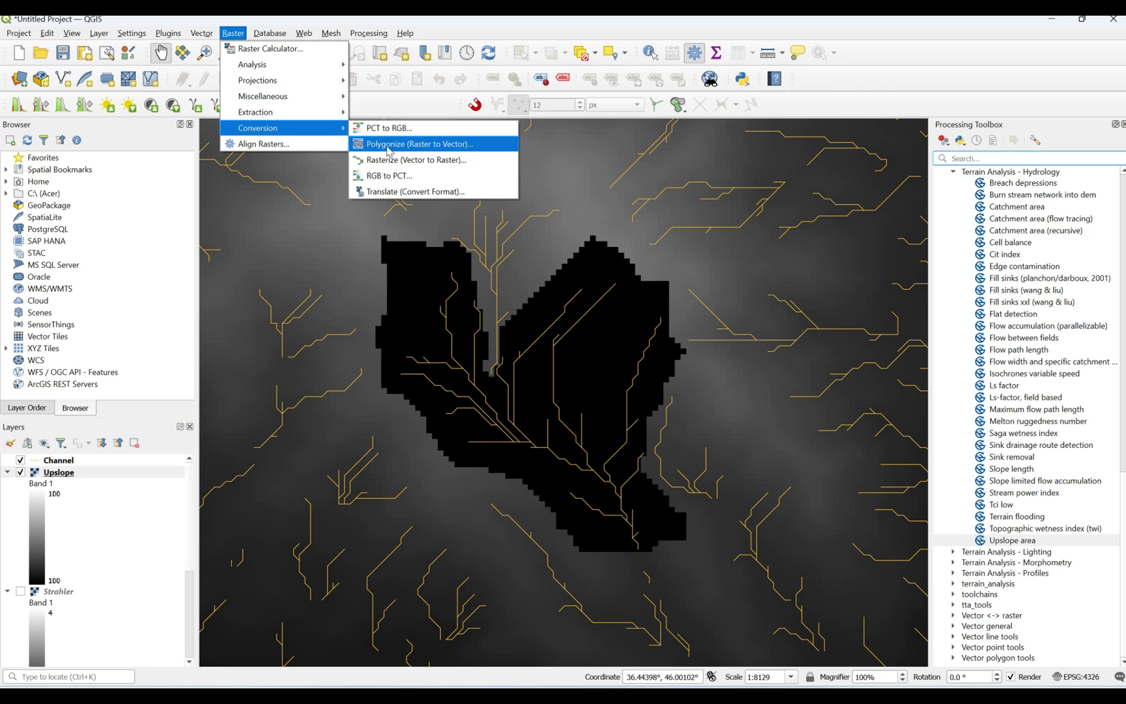
pyautogui.click(424, 148)
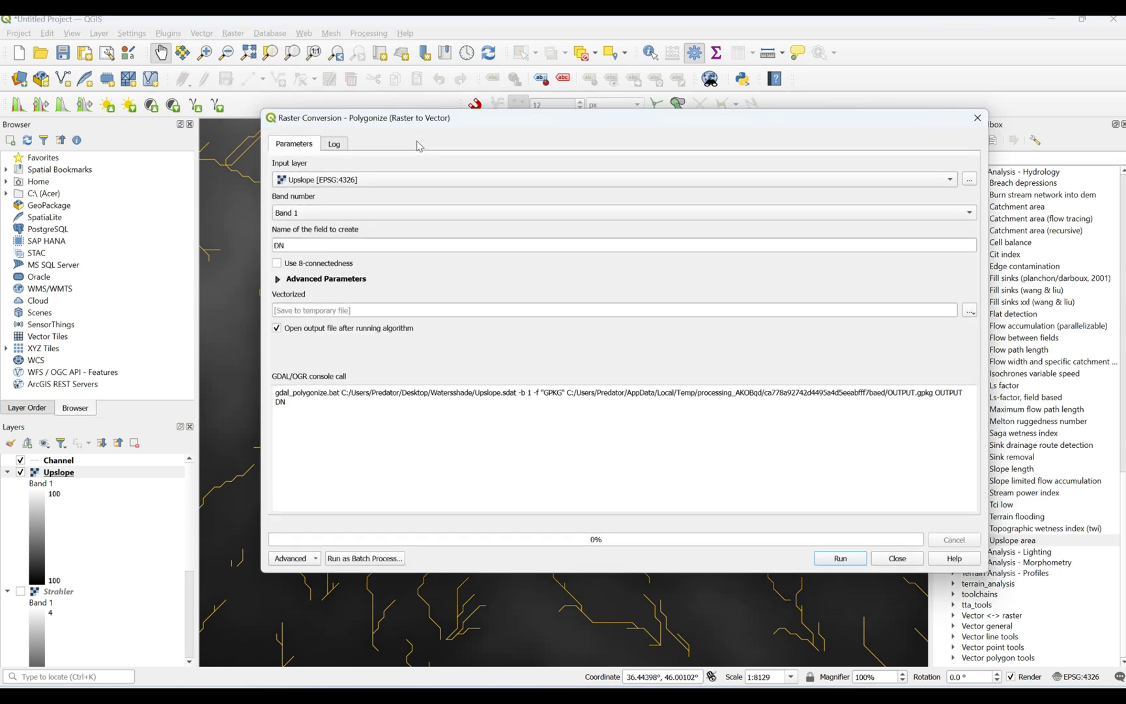
pyautogui.click(327, 183)
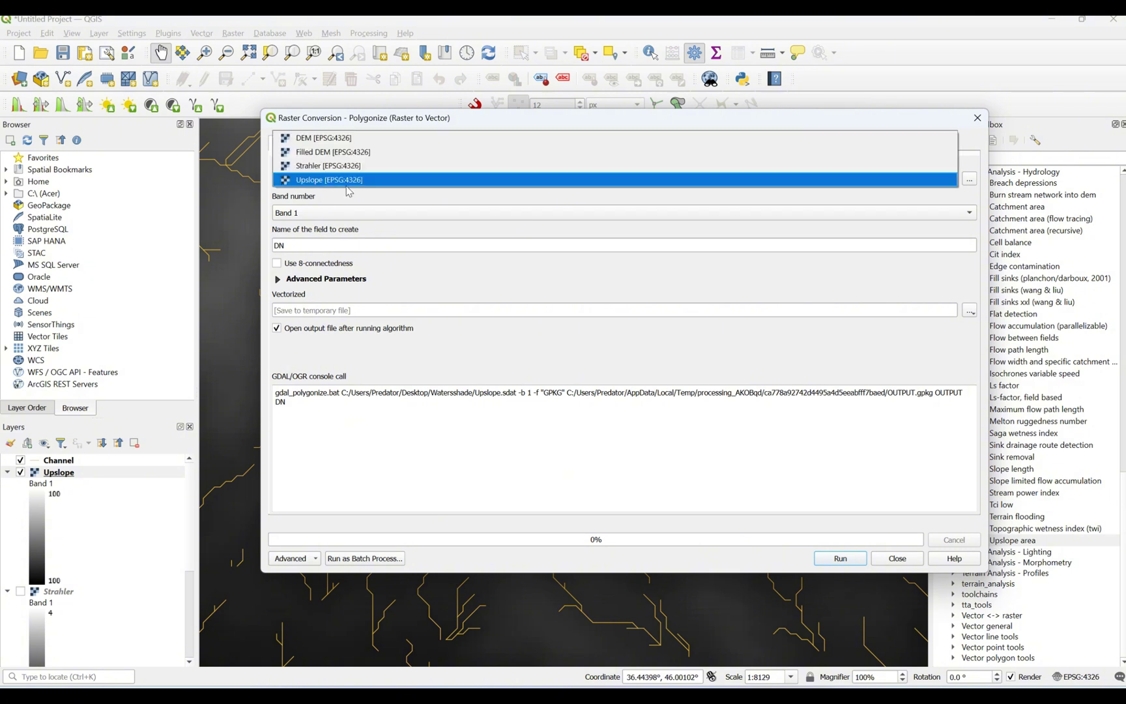
pyautogui.click(387, 198)
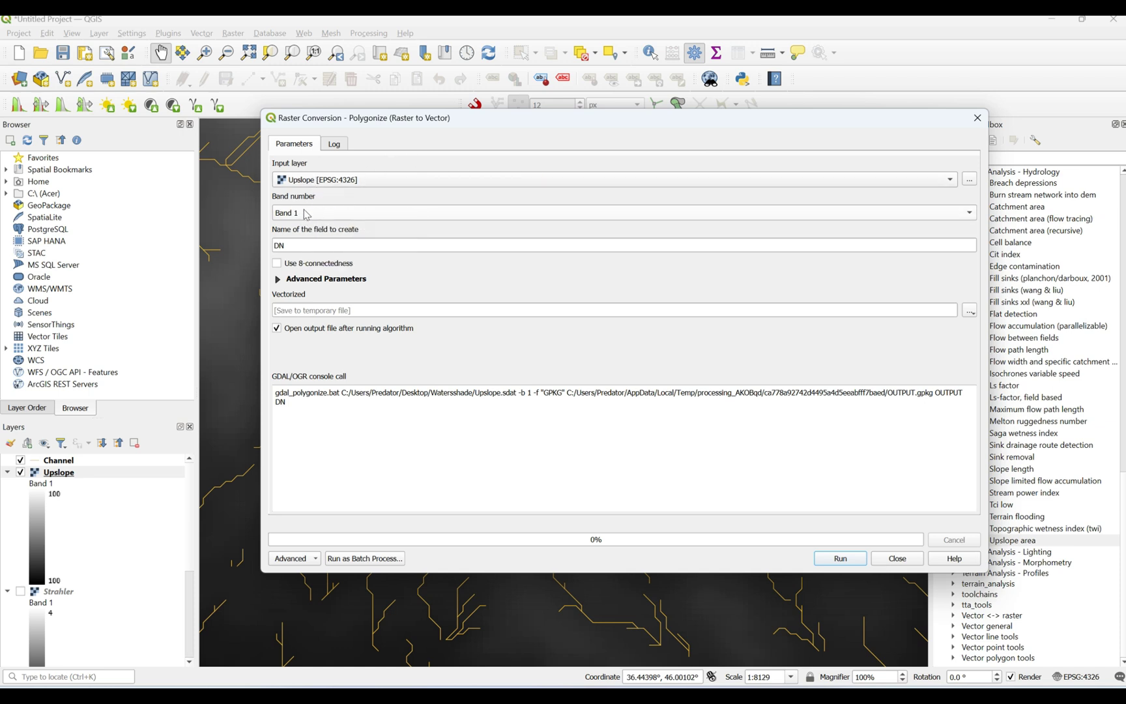
# Step: Save the vectorized output as an SHP file named Area in the Watersshade folder, run the conversion and close the tool
pyautogui.click(975, 314)
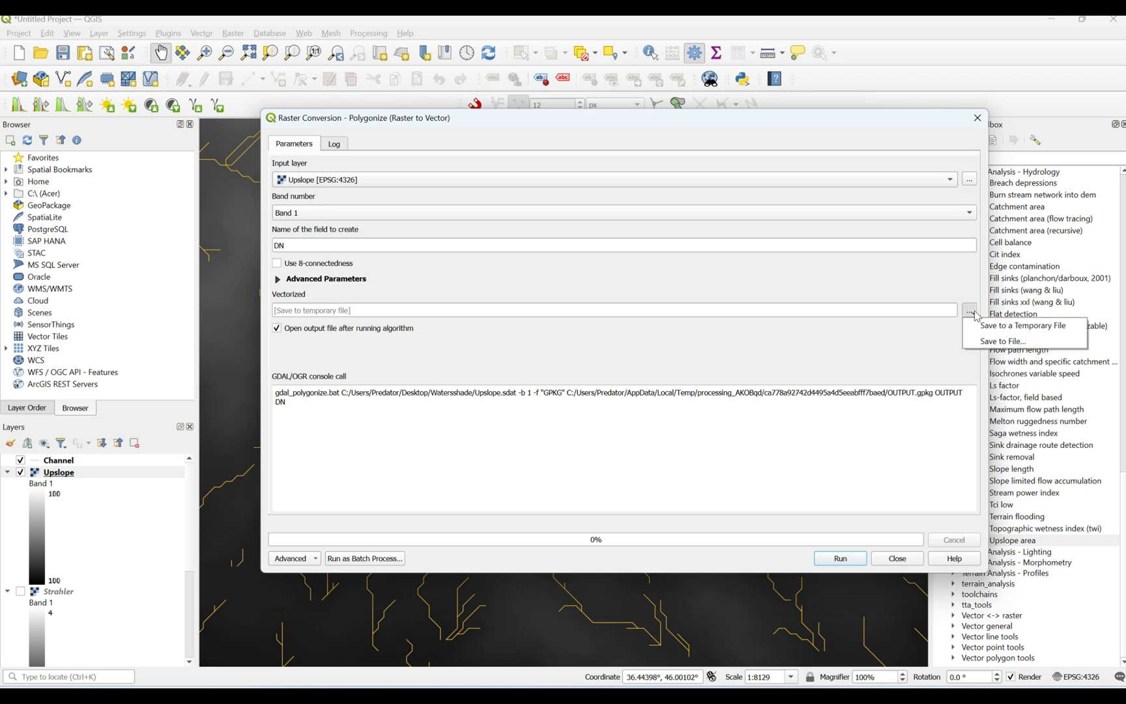
pyautogui.click(992, 344)
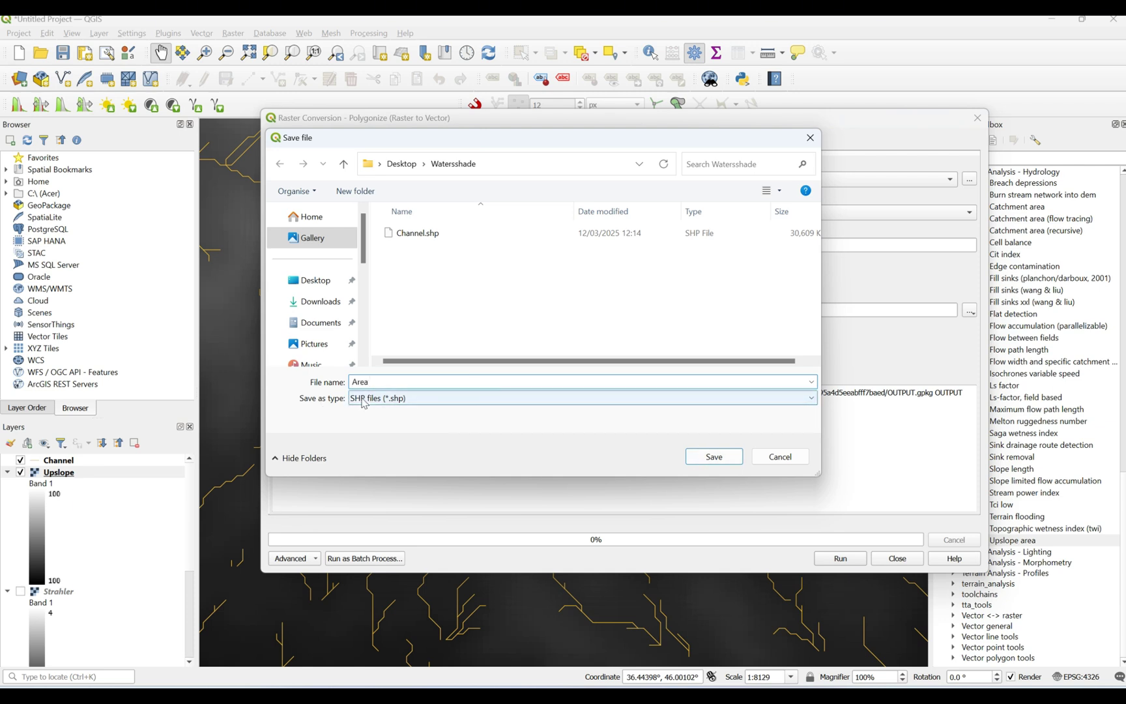
pyautogui.click(724, 457)
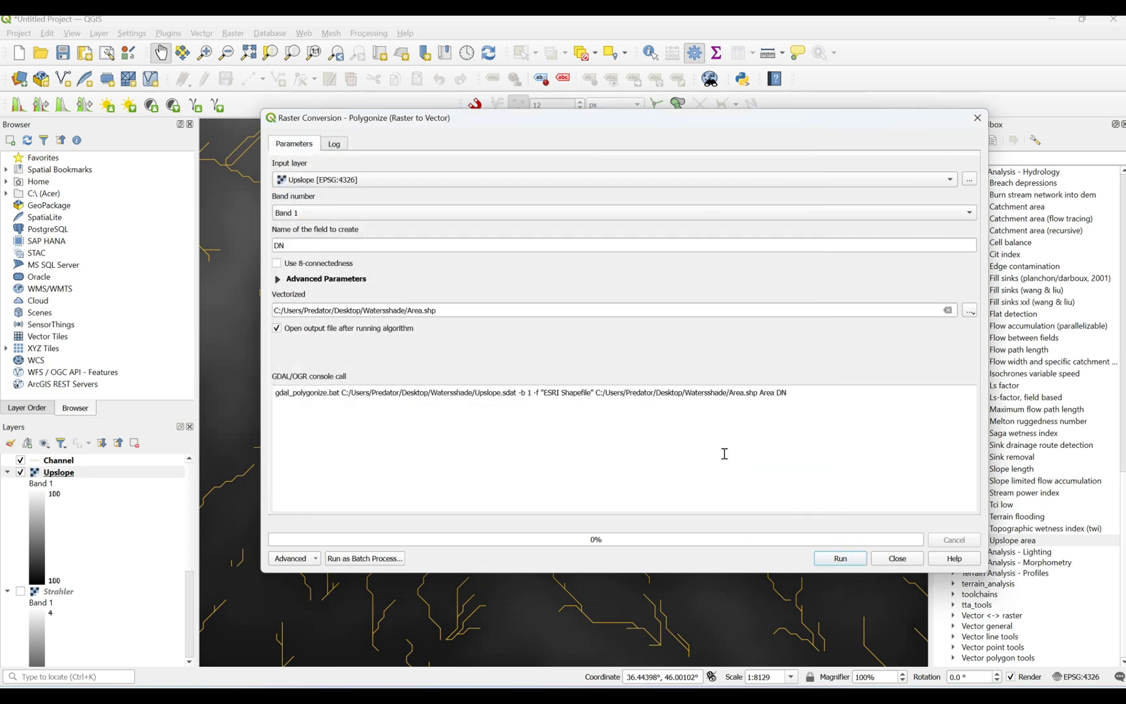
pyautogui.click(841, 559)
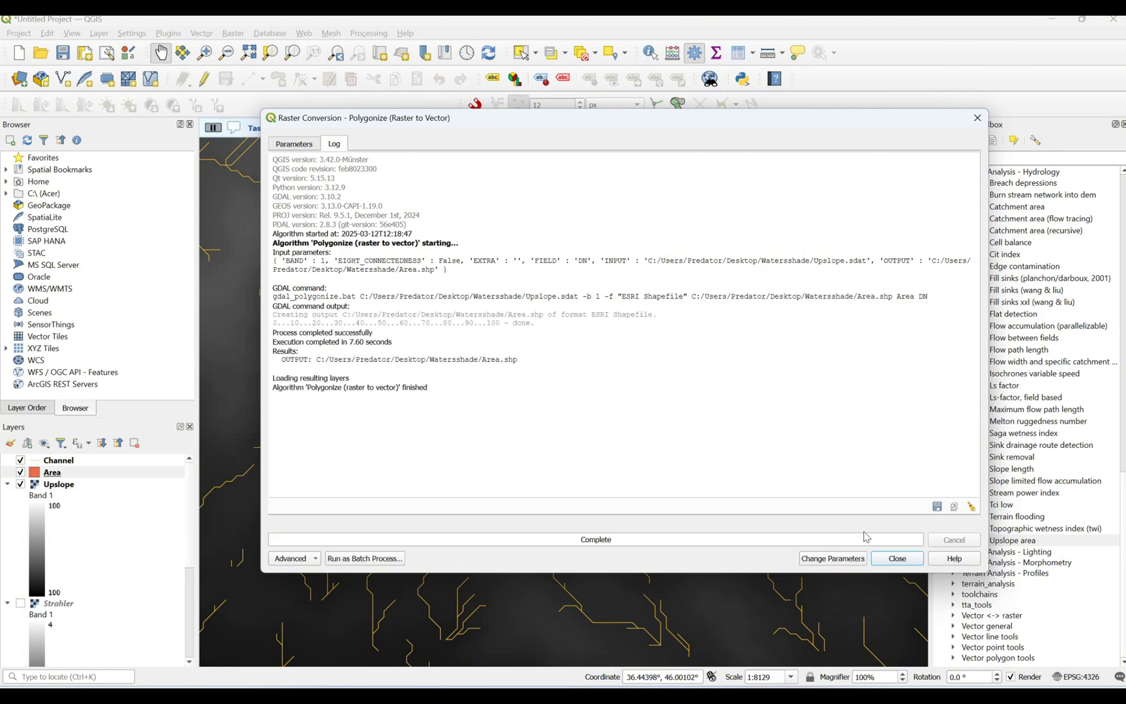
pyautogui.click(955, 559)
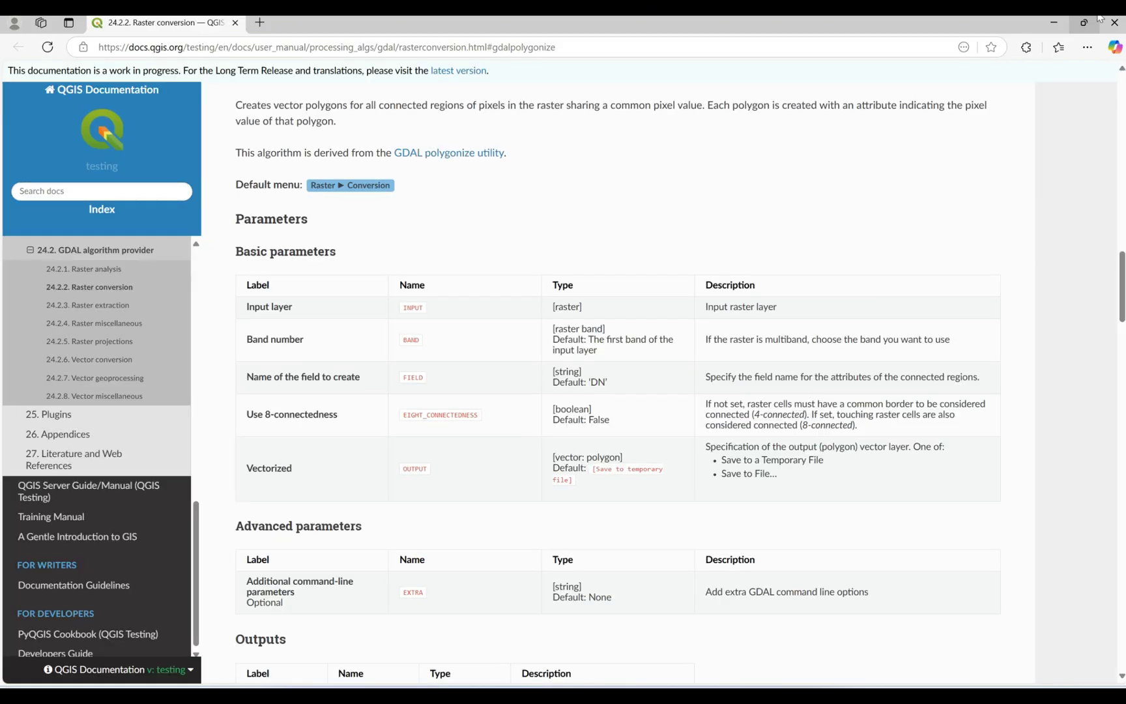
pyautogui.click(1115, 22)
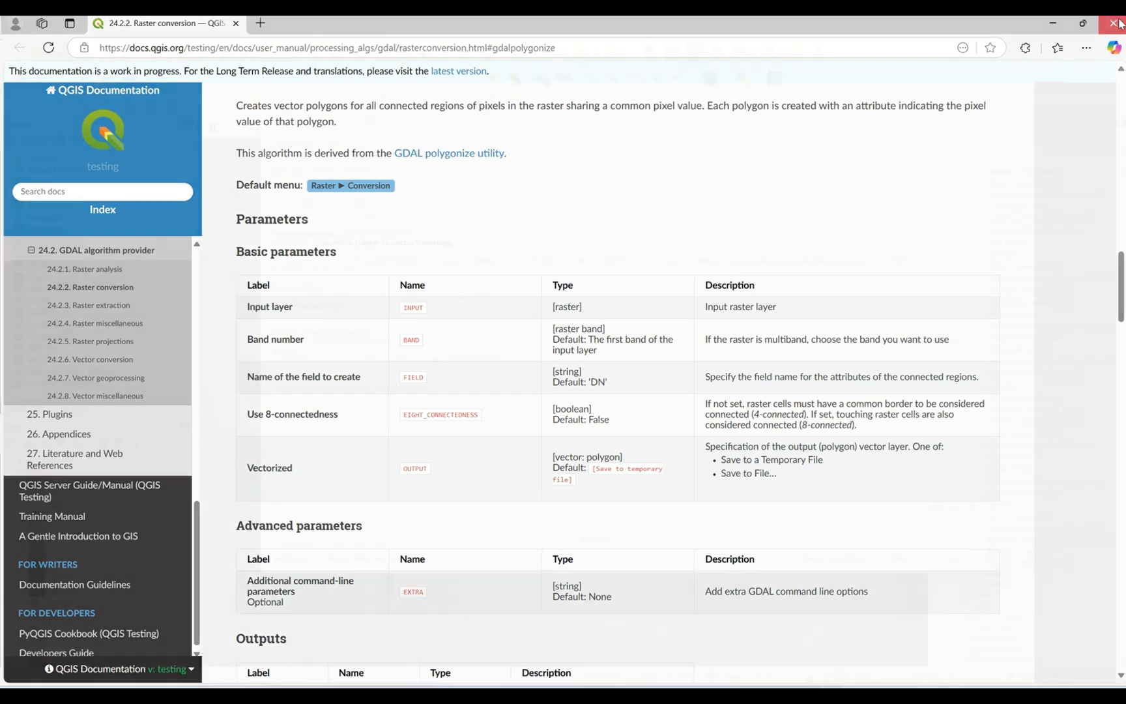
pyautogui.click(915, 558)
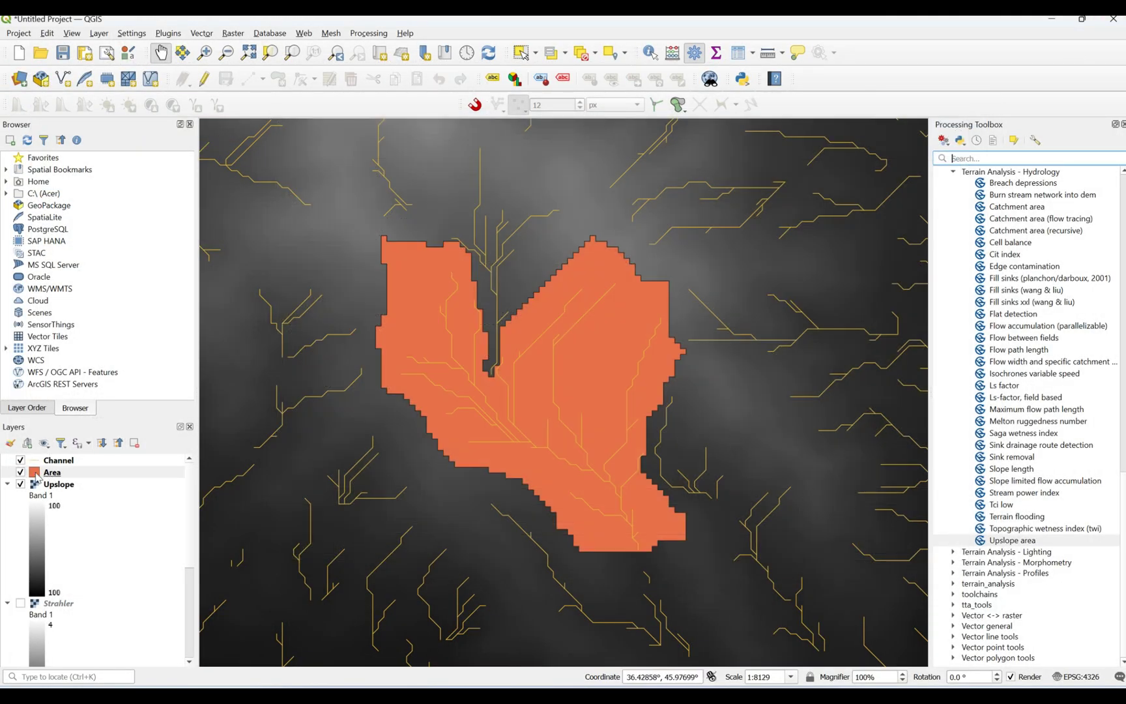
# Step: Examine the Area polygon on the map against the channel network and the surrounding DEM at several scales
pyautogui.scroll(-3, 520, 414)
pyautogui.scroll(3, 514, 430)
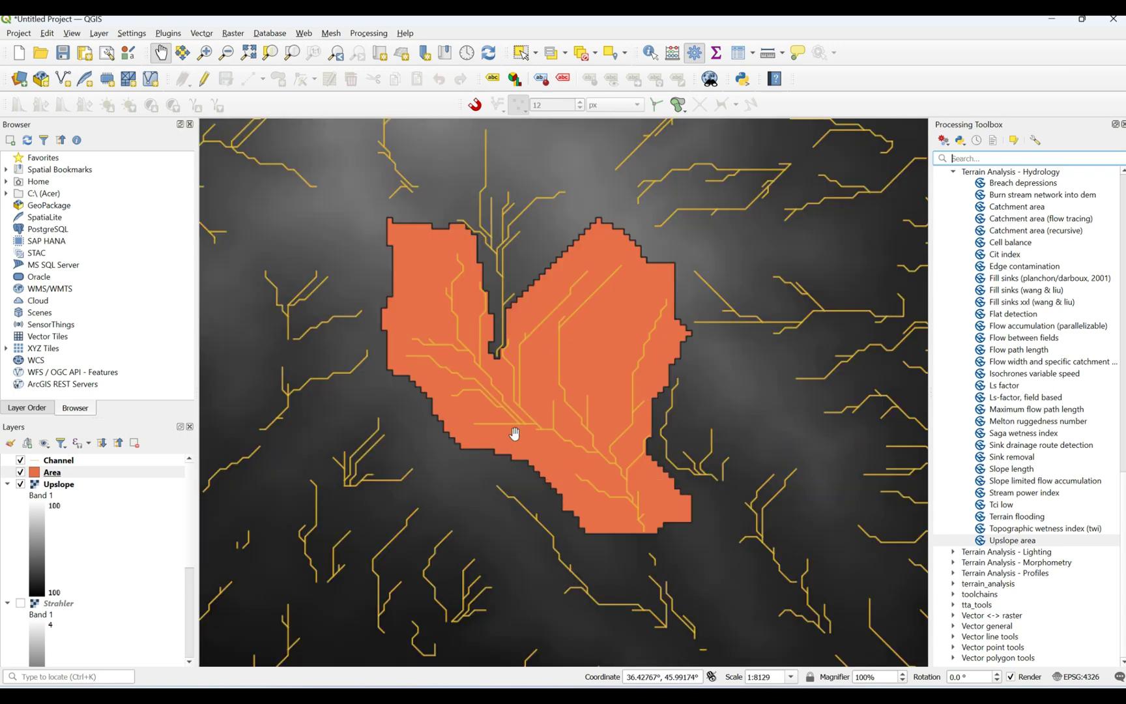
pyautogui.scroll(-3, 514, 431)
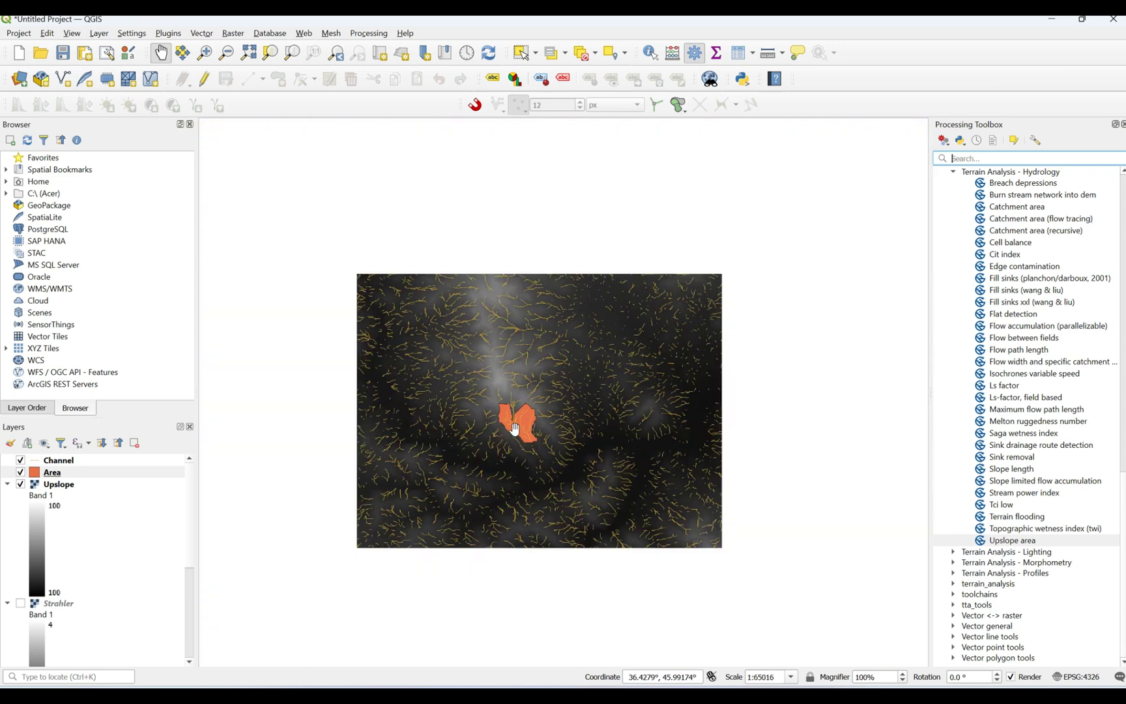
pyautogui.scroll(-1, 514, 430)
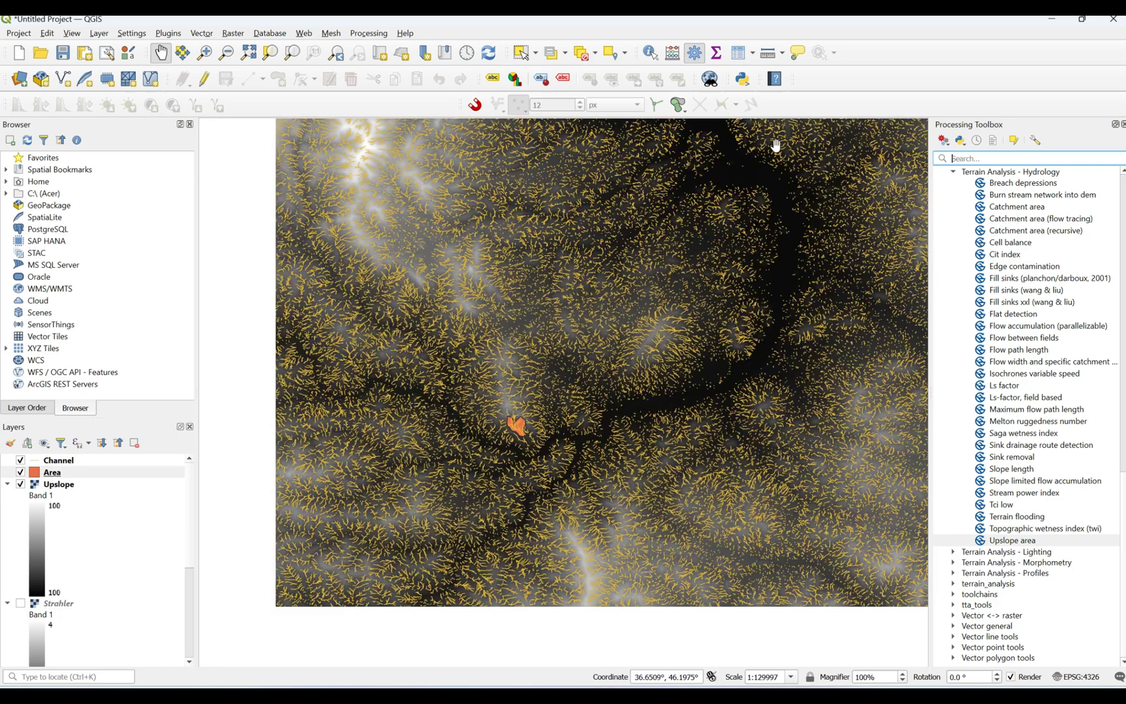
pyautogui.scroll(2, 516, 424)
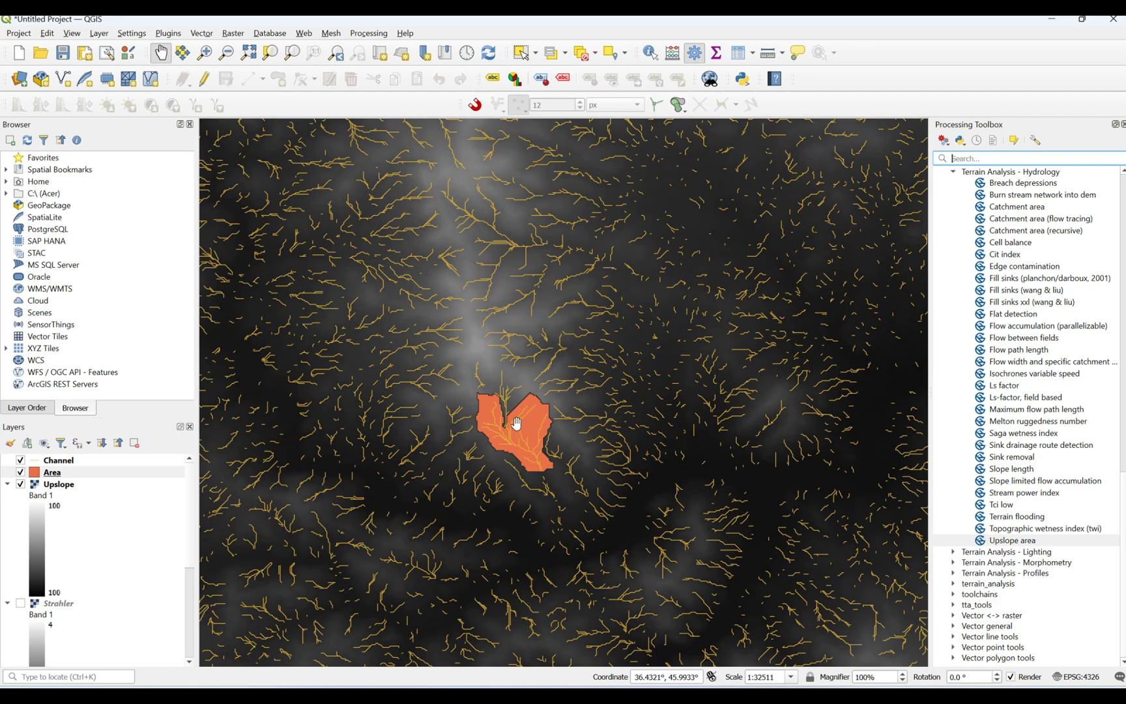
pyautogui.scroll(2, 515, 426)
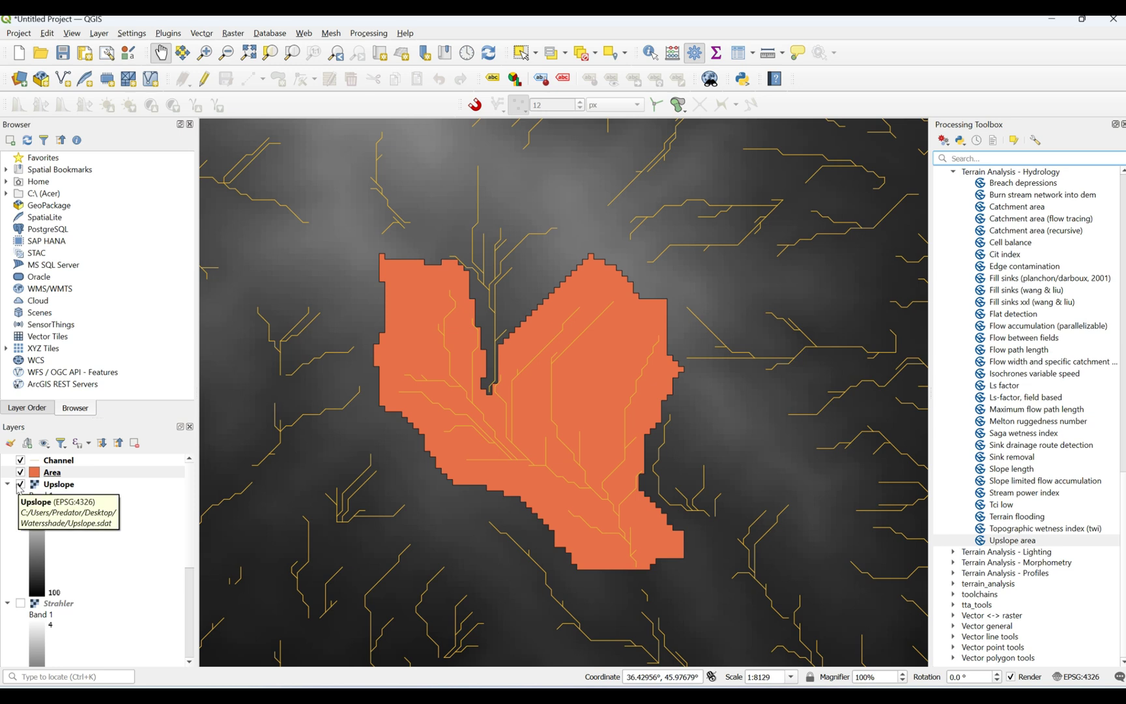
pyautogui.moveTo(502, 410); pyautogui.dragTo(552, 376)
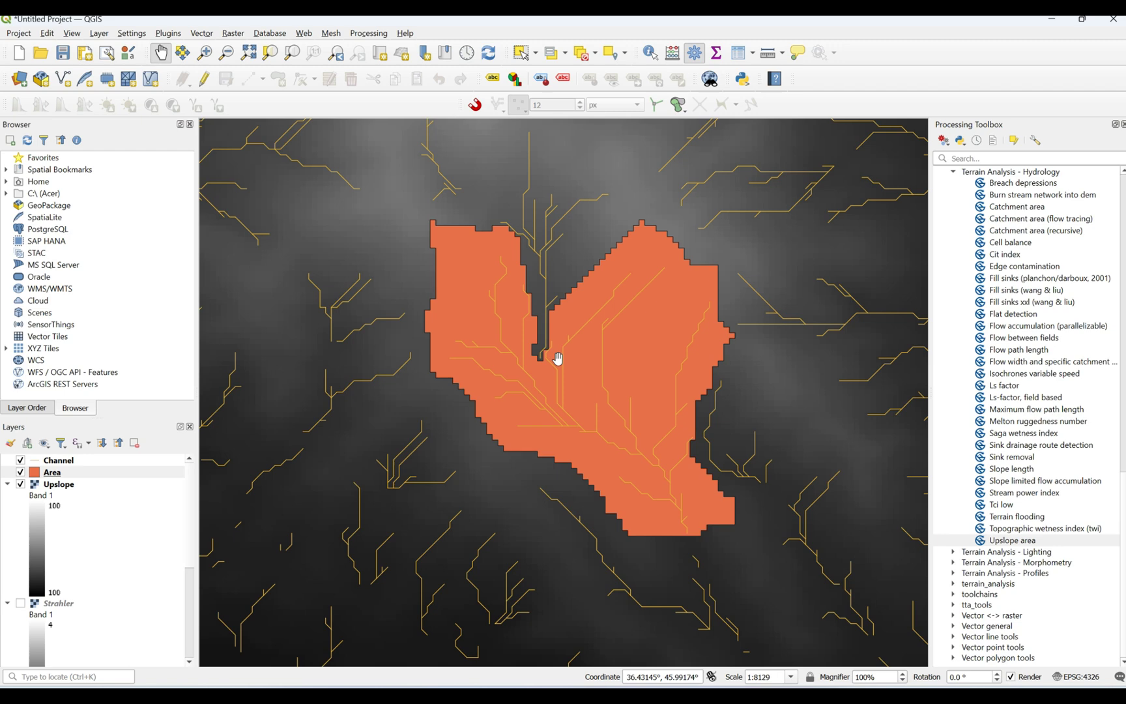
pyautogui.scroll(-2, 557, 357)
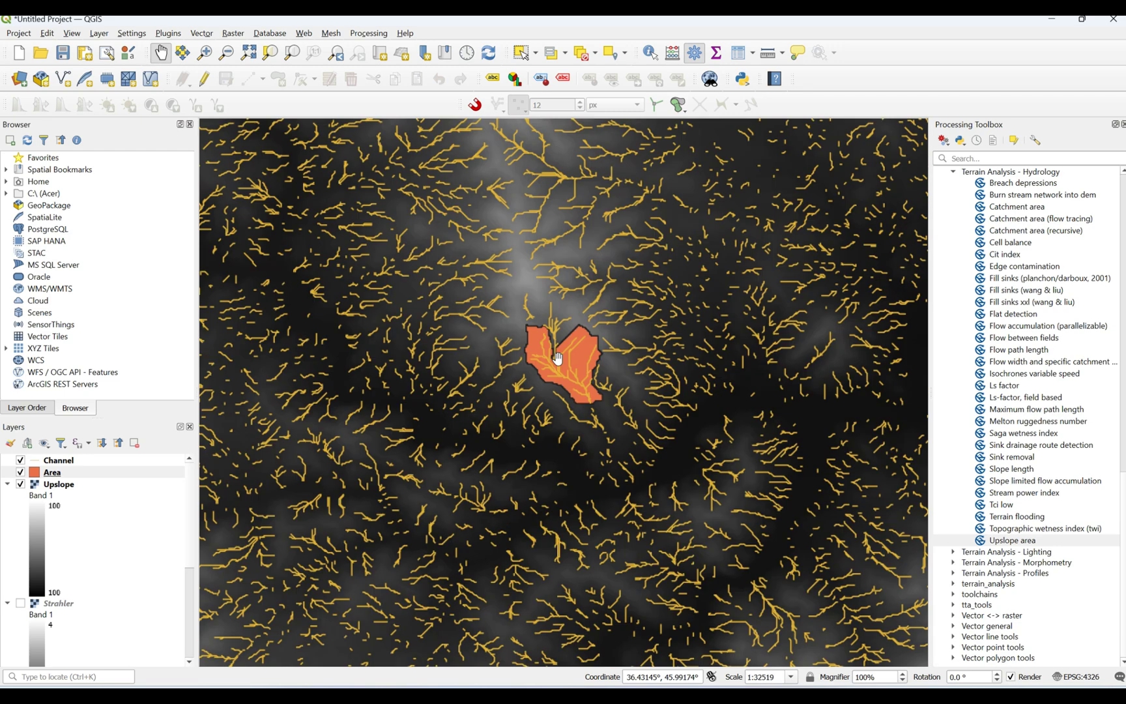
pyautogui.scroll(1, 557, 358)
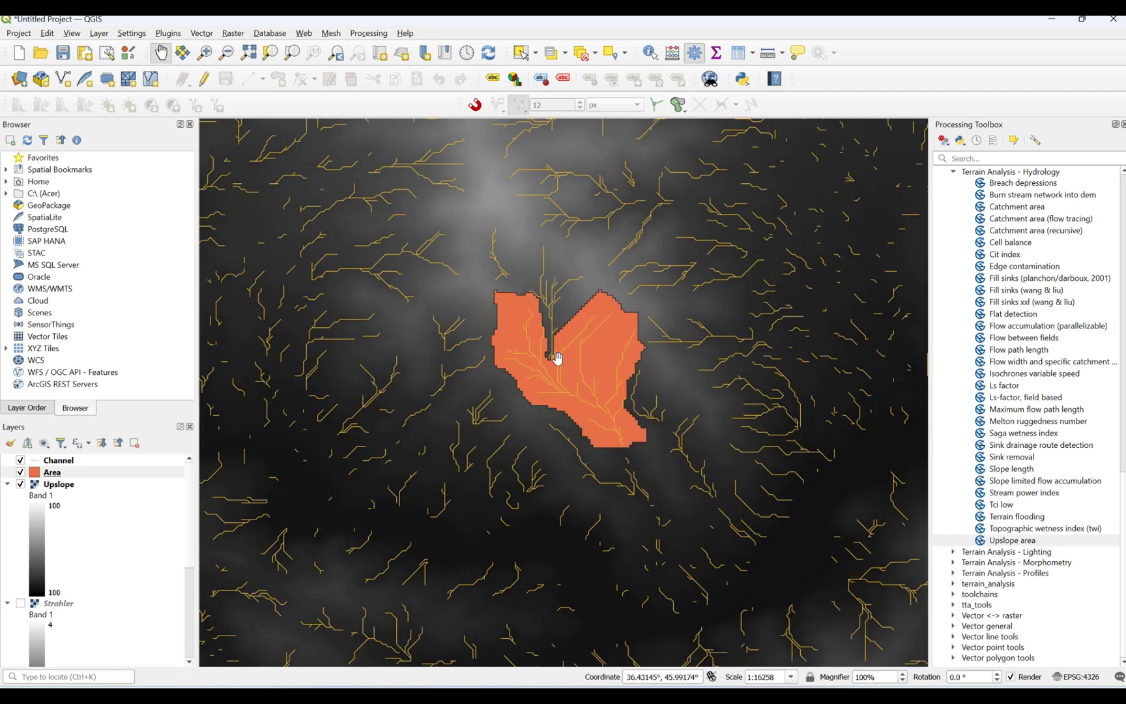